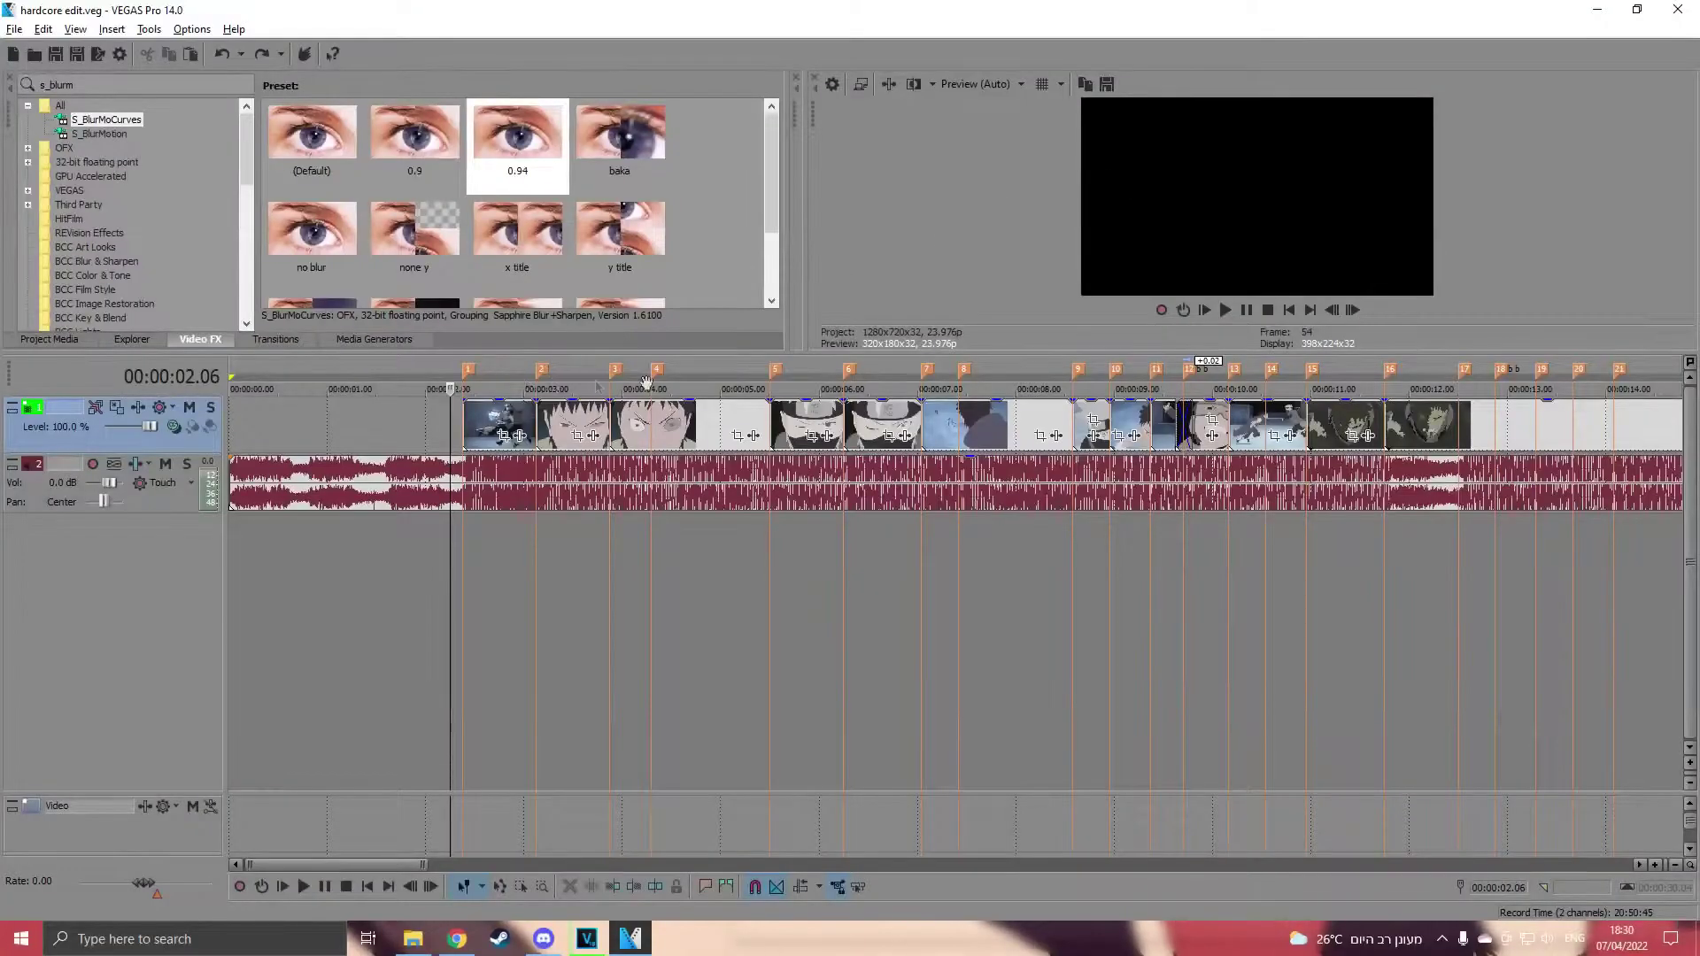
Play back the edit from just before marker 1 and loop the first two clips between markers 1 and 3.
key(space)
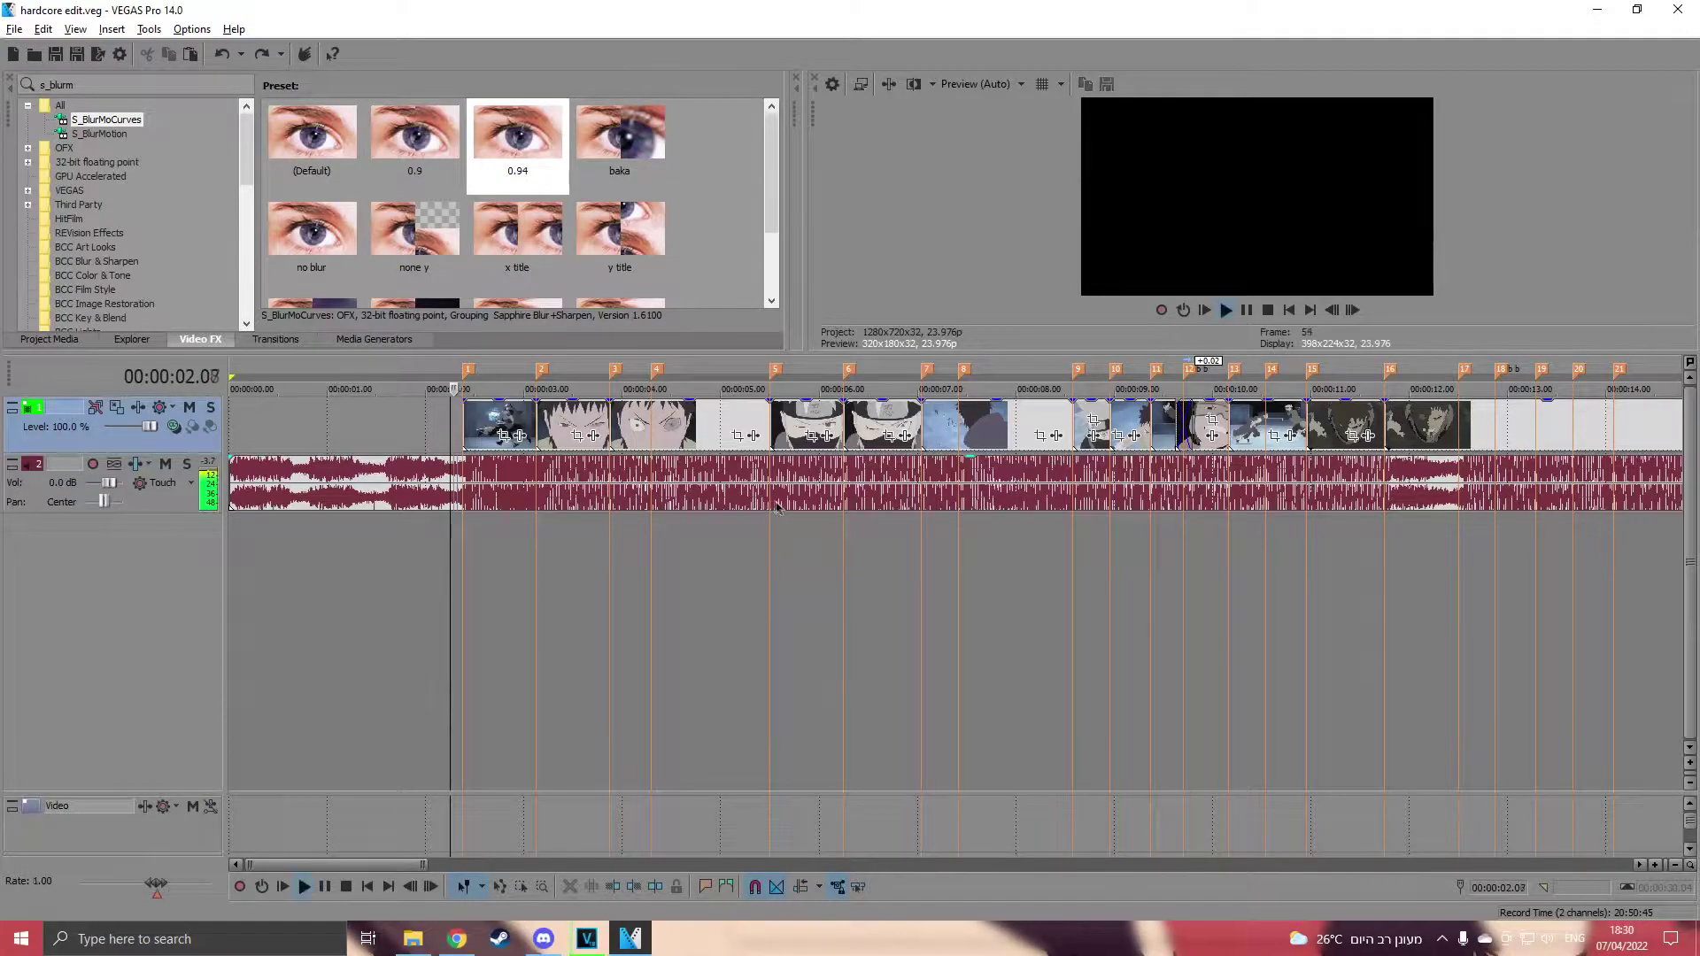
scroll(880, 512, up, 2)
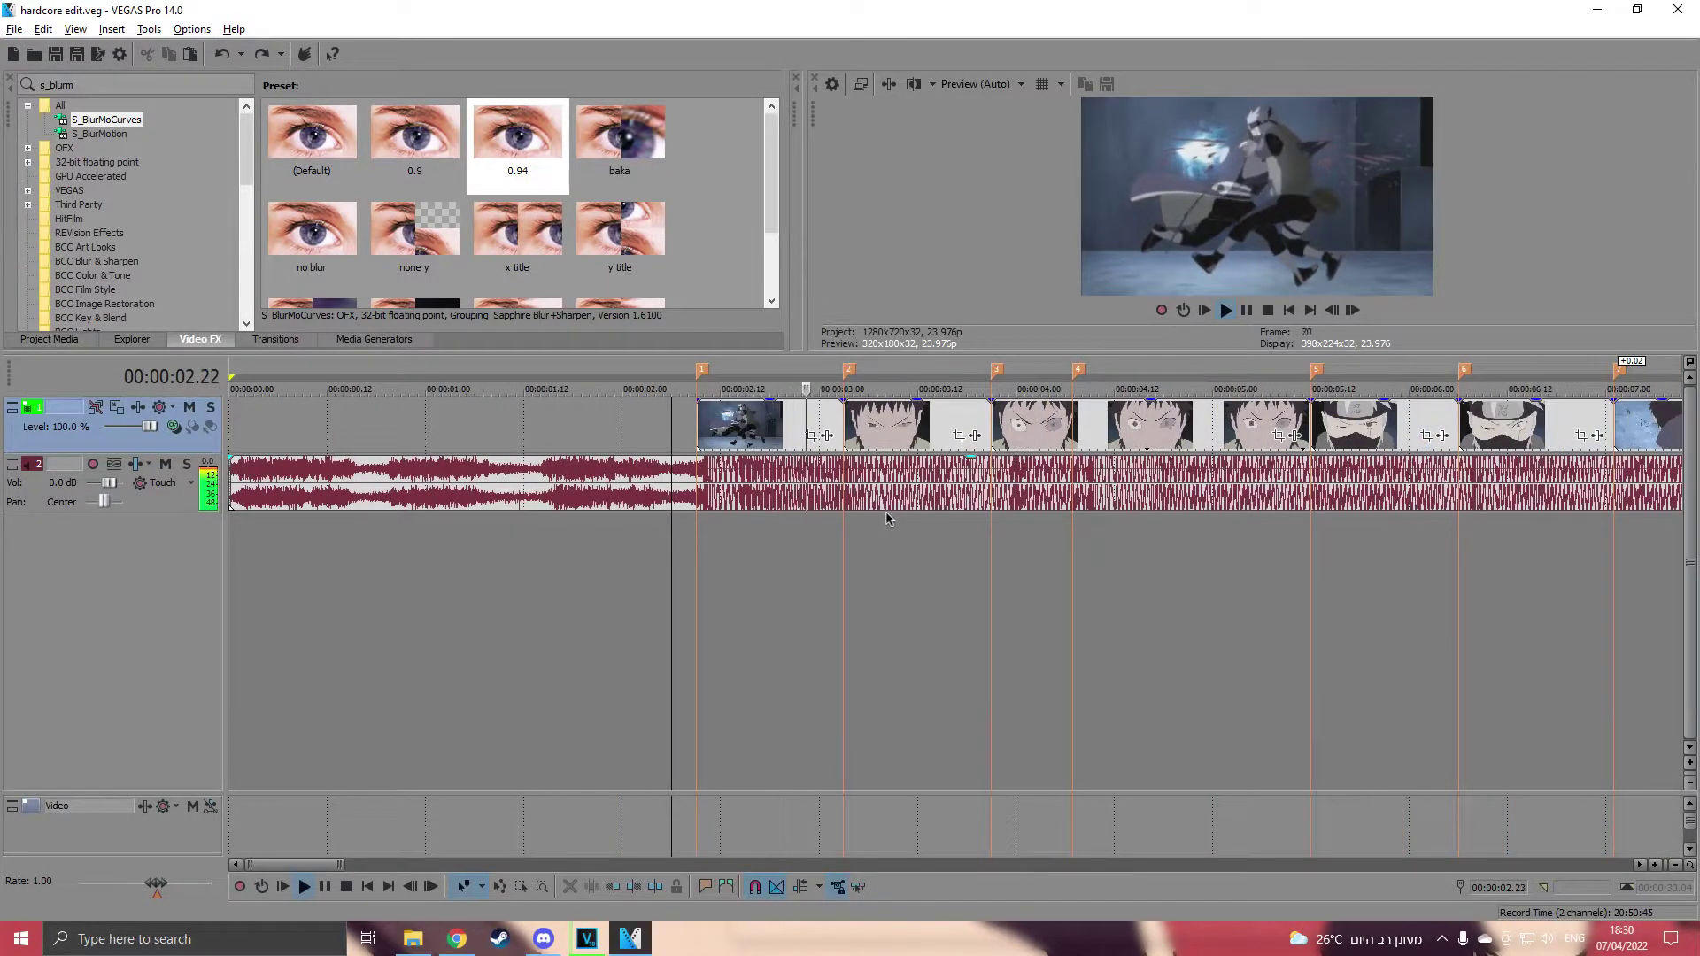
key(space)
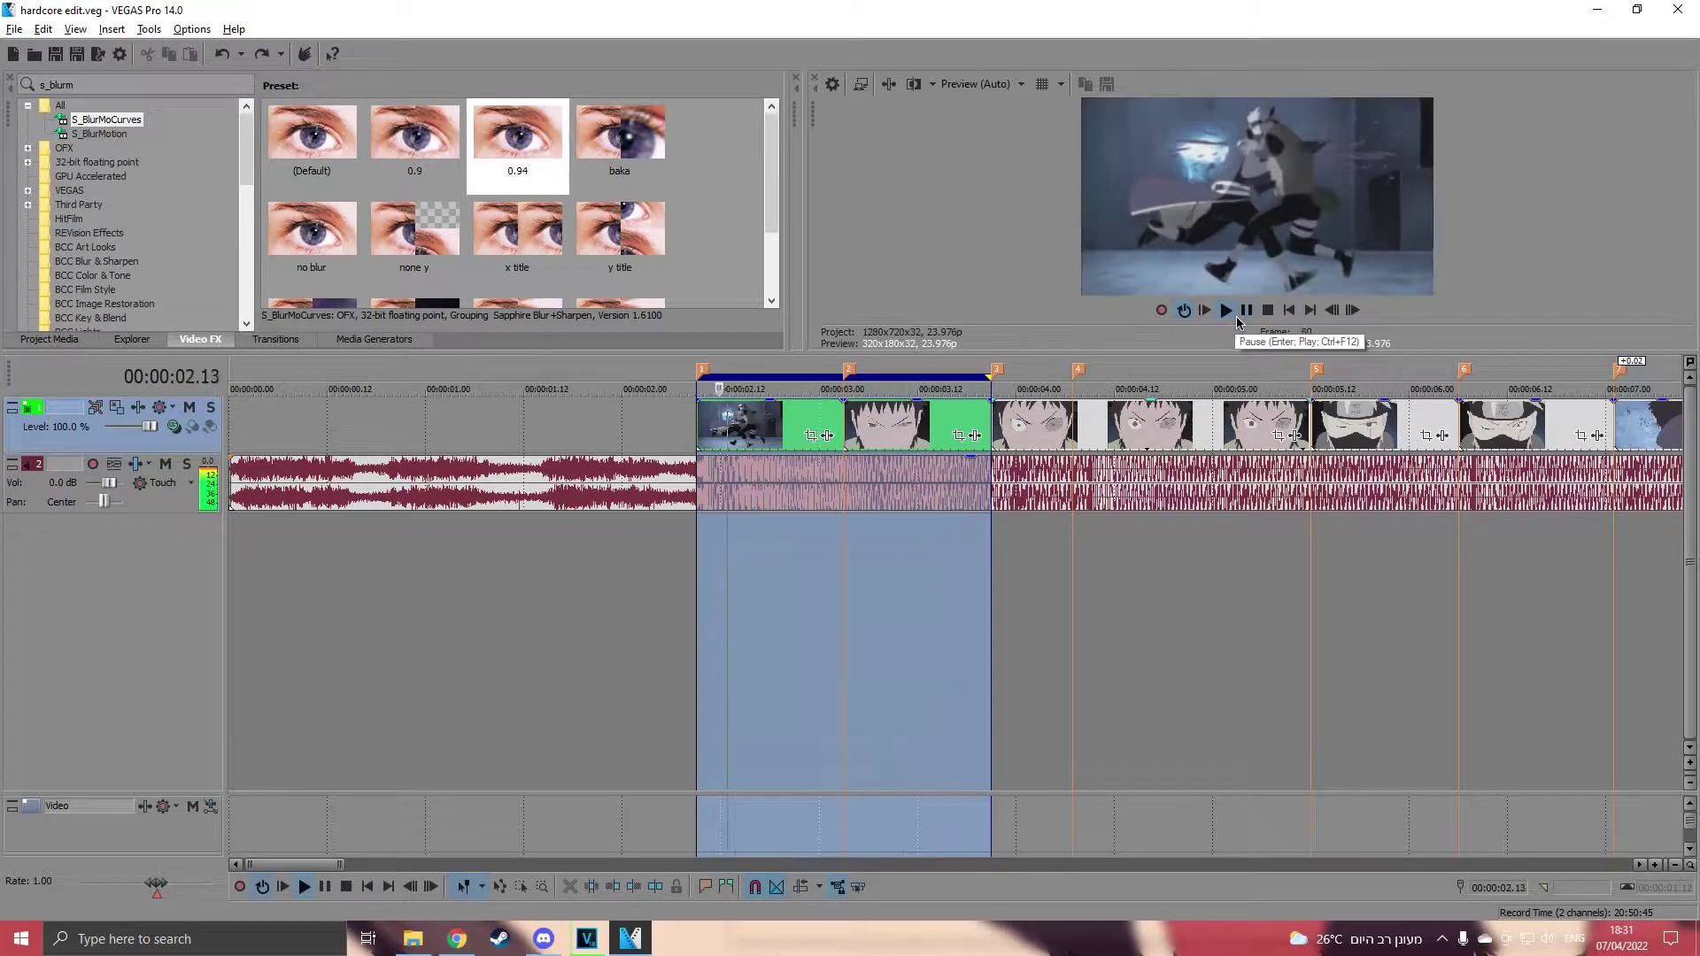
key(space)
Apply the default S_BlurMoCurves preset to the first clip, with Shutter Duration 0 and Shutter Shift 0.8.
click(794, 428)
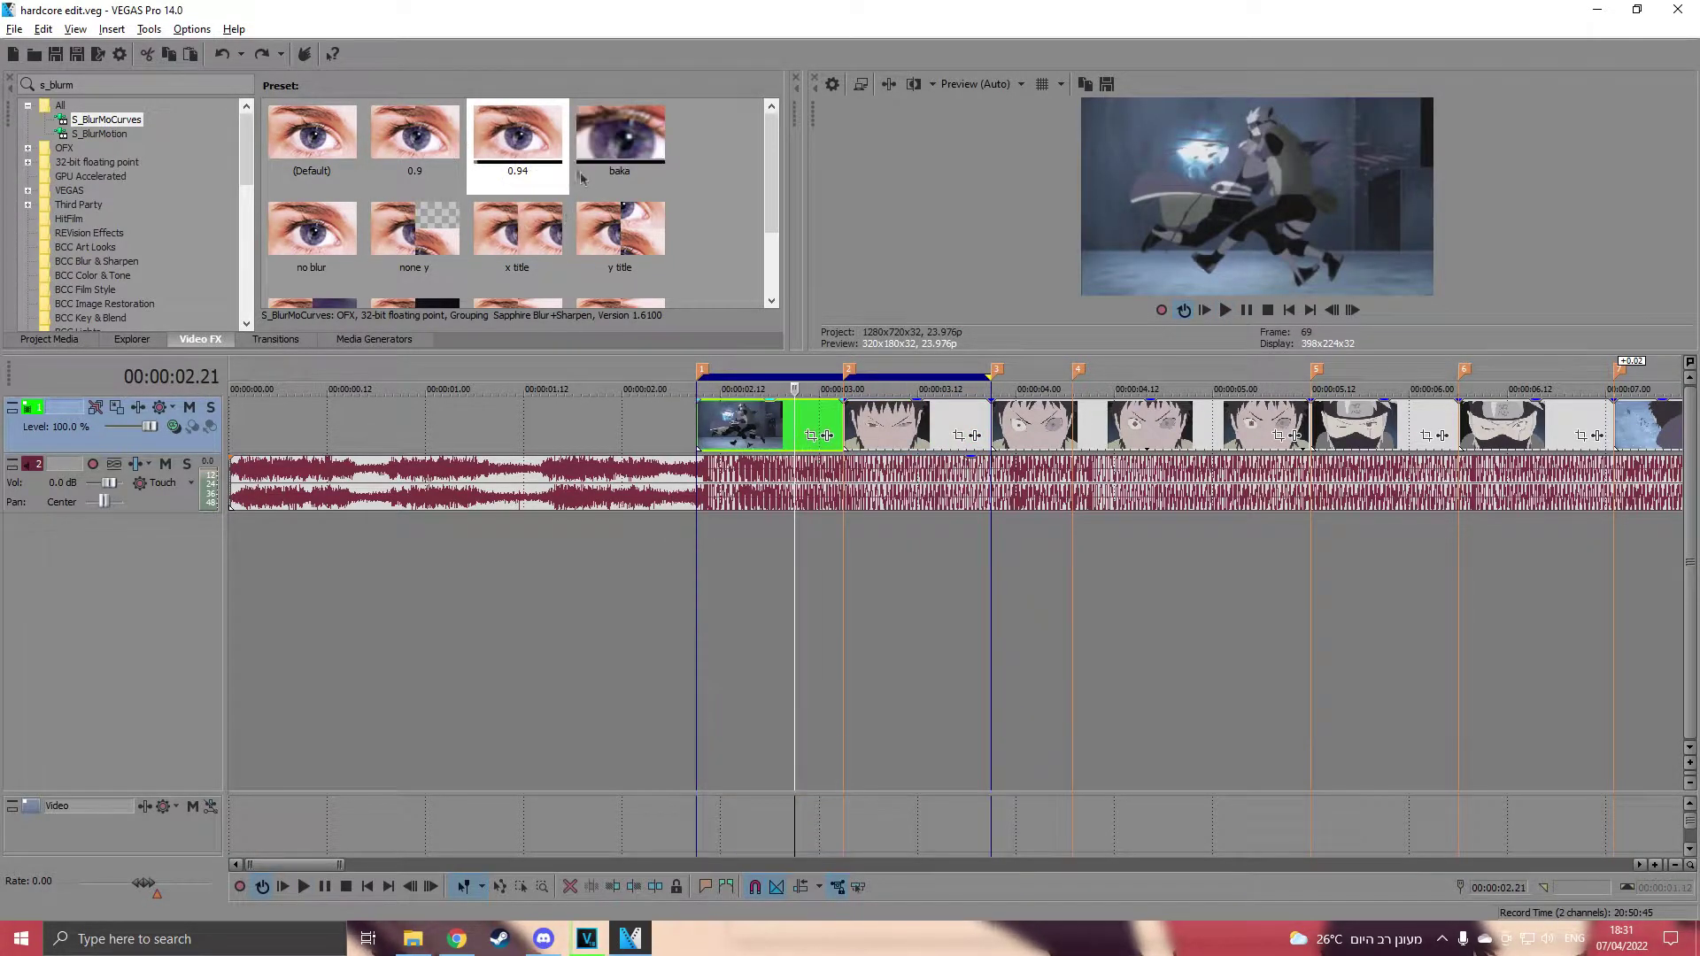
drag(333, 157, 778, 432)
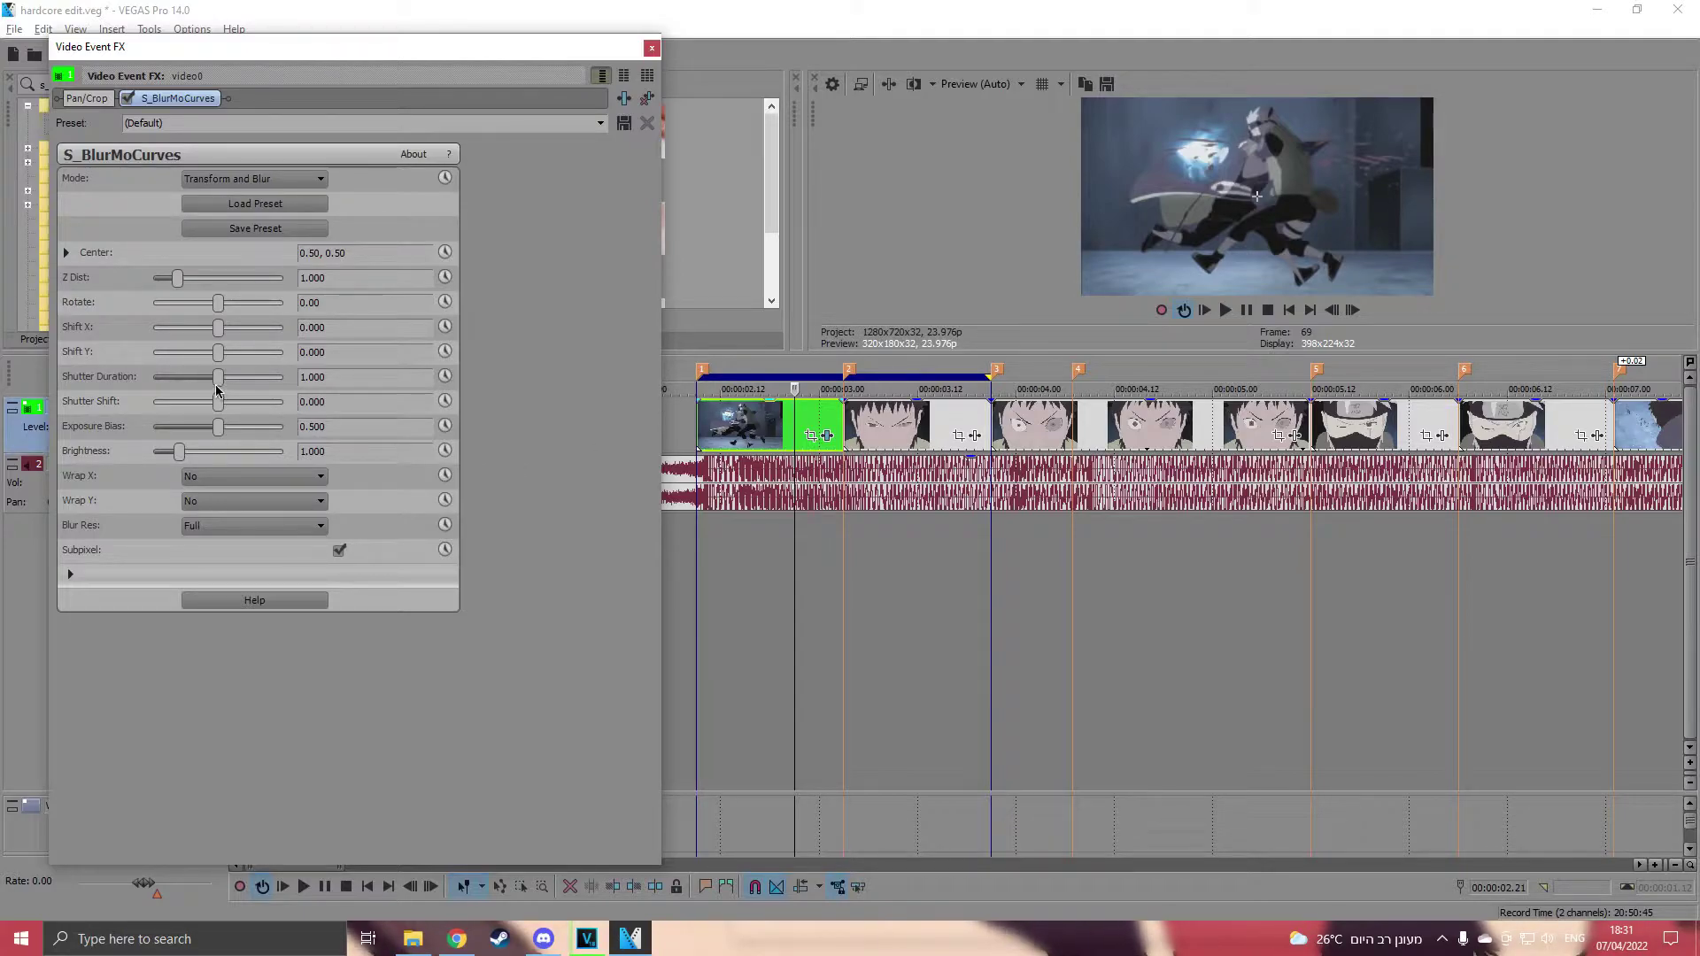
drag(153, 387, 144, 387)
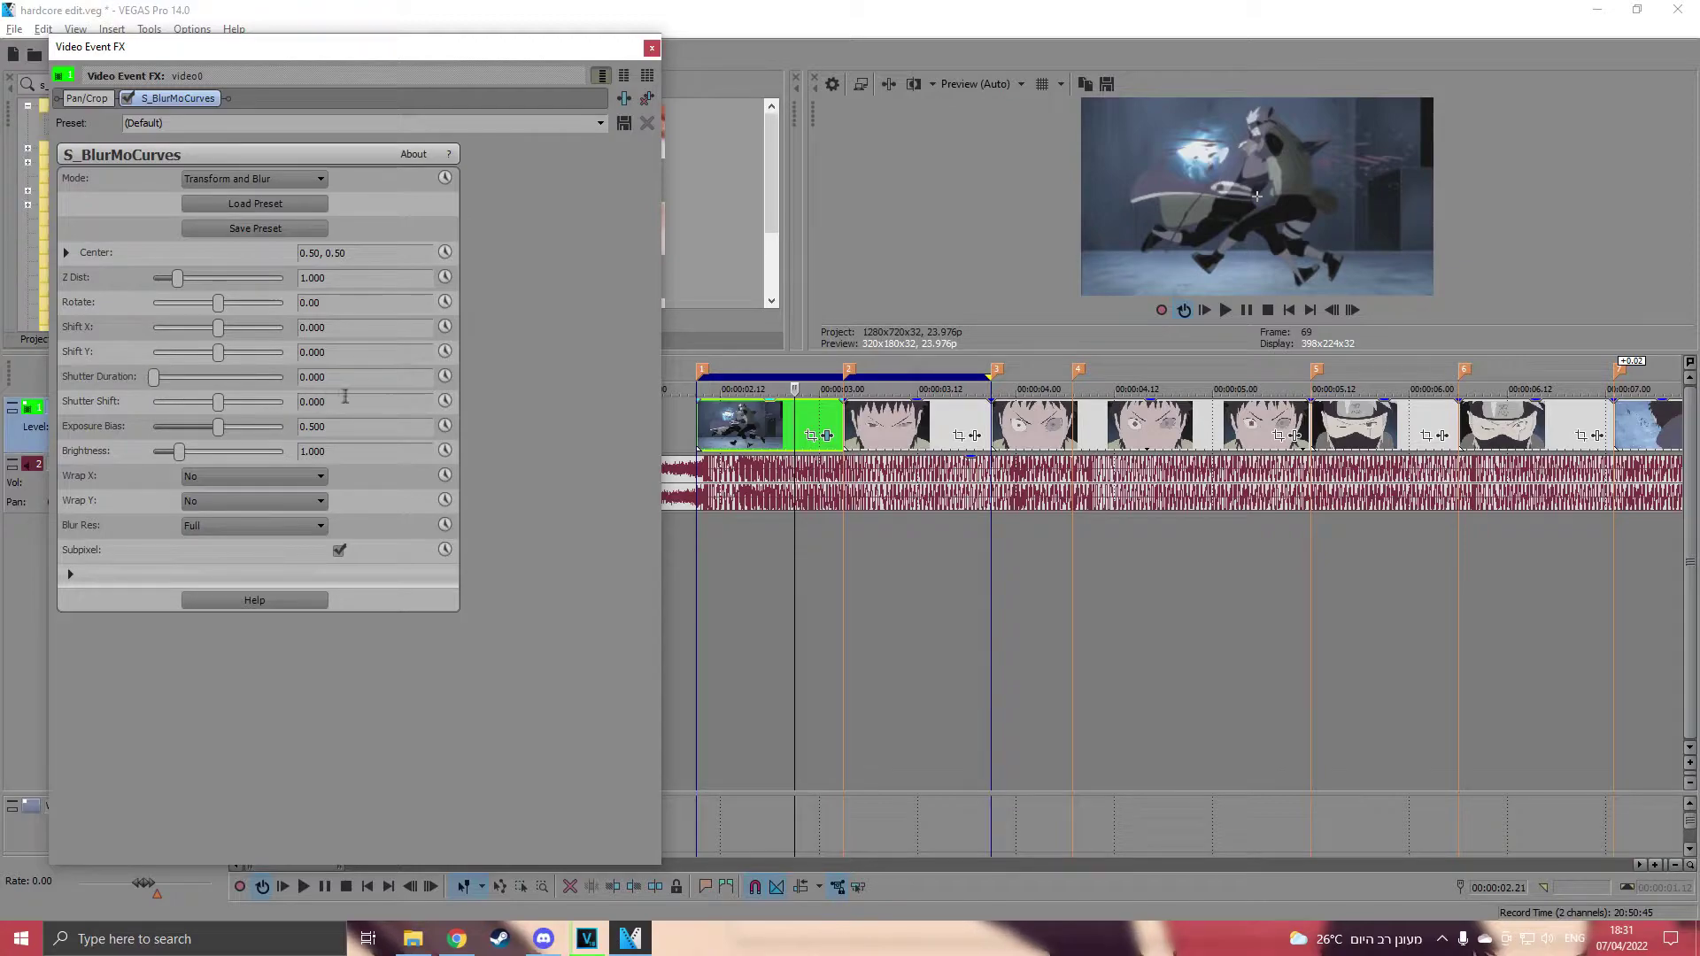
drag(345, 398, 271, 399)
text(0.8)
key(Return)
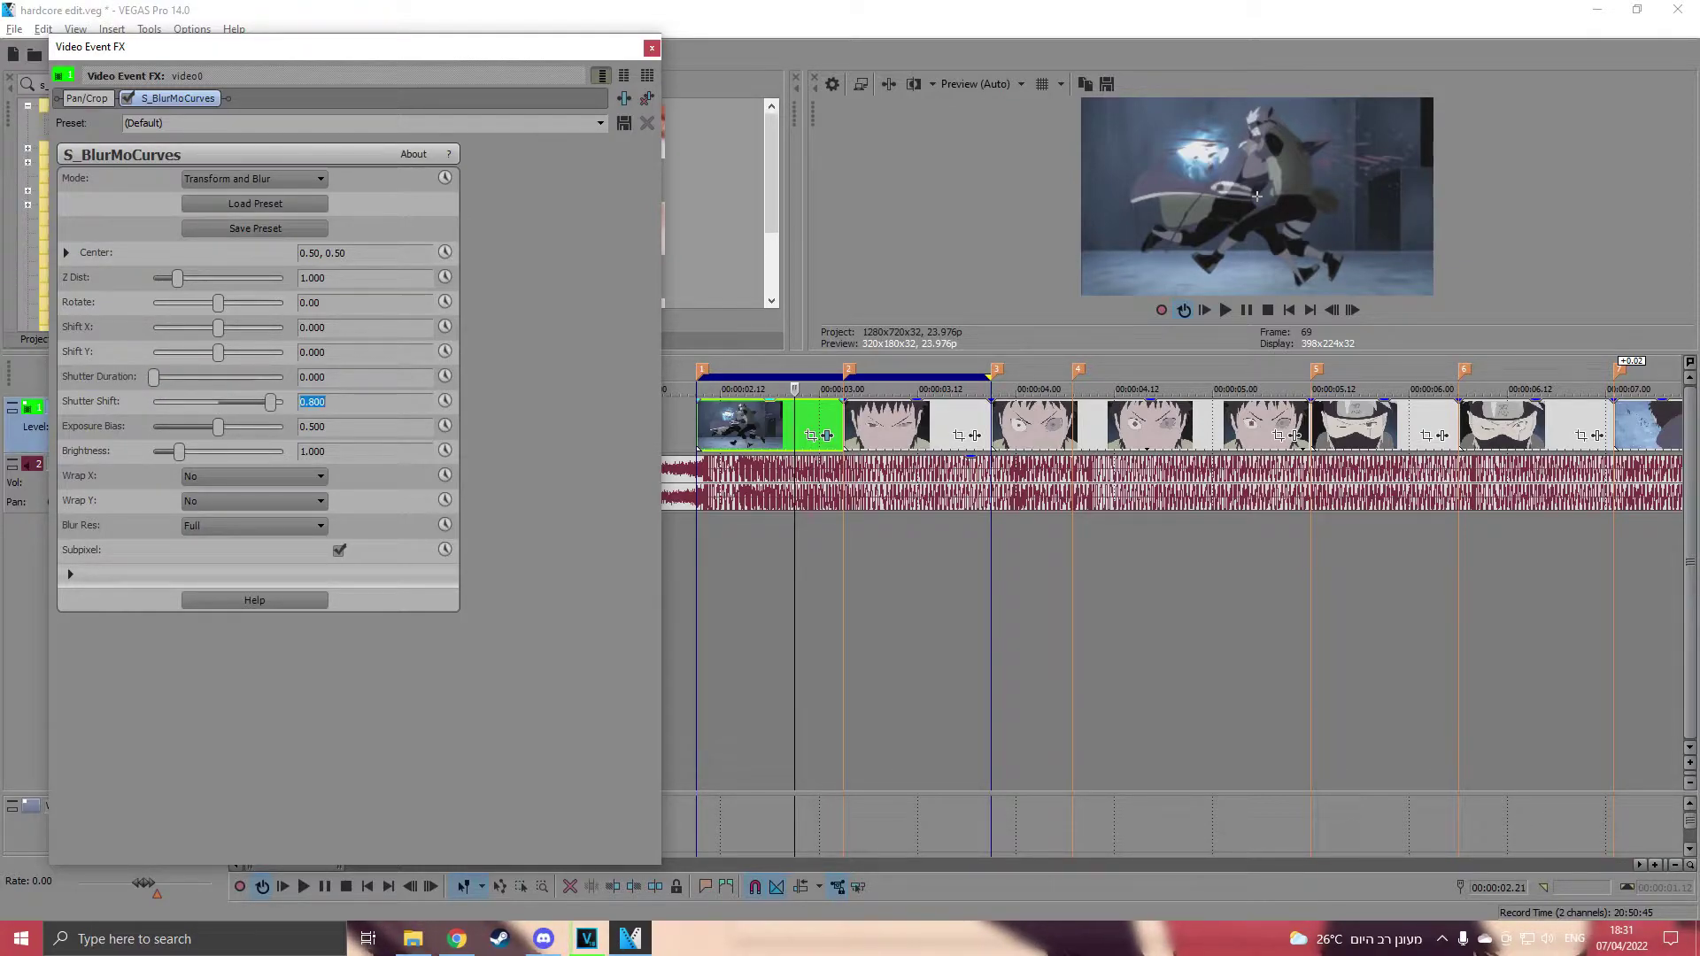
Set Z Dist to 0.1 at the first clip's start, enable its animation and make the keyframe a Fast Fade.
click(699, 409)
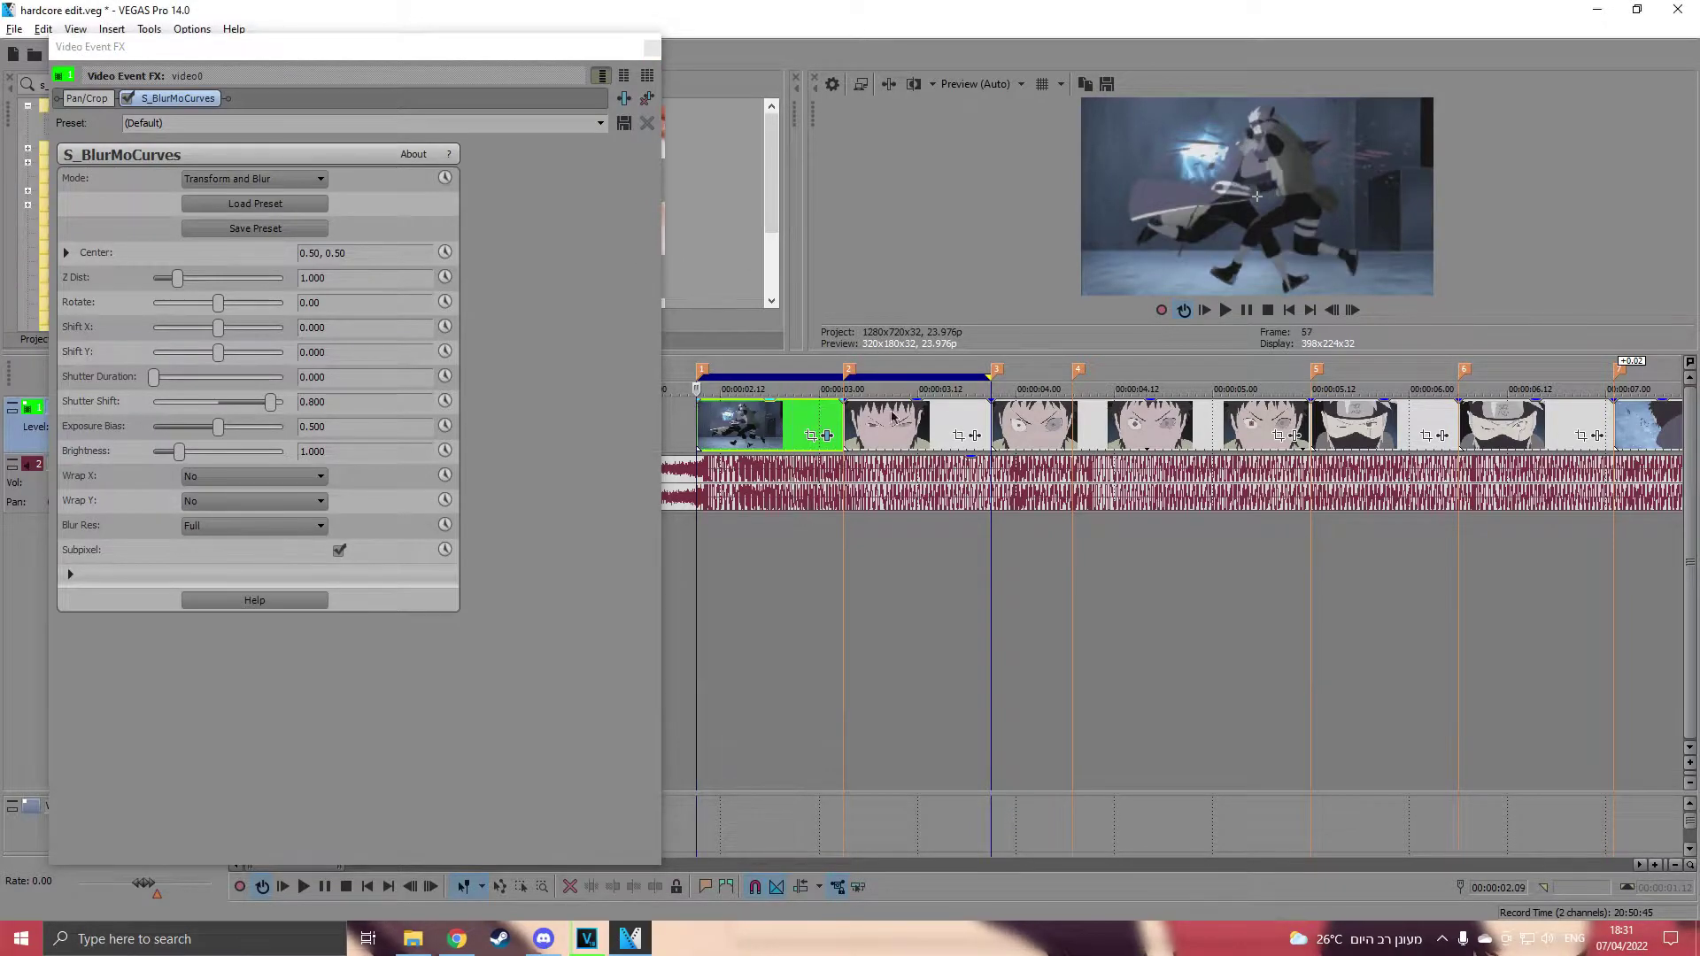
drag(177, 278, 129, 285)
double_click(337, 277)
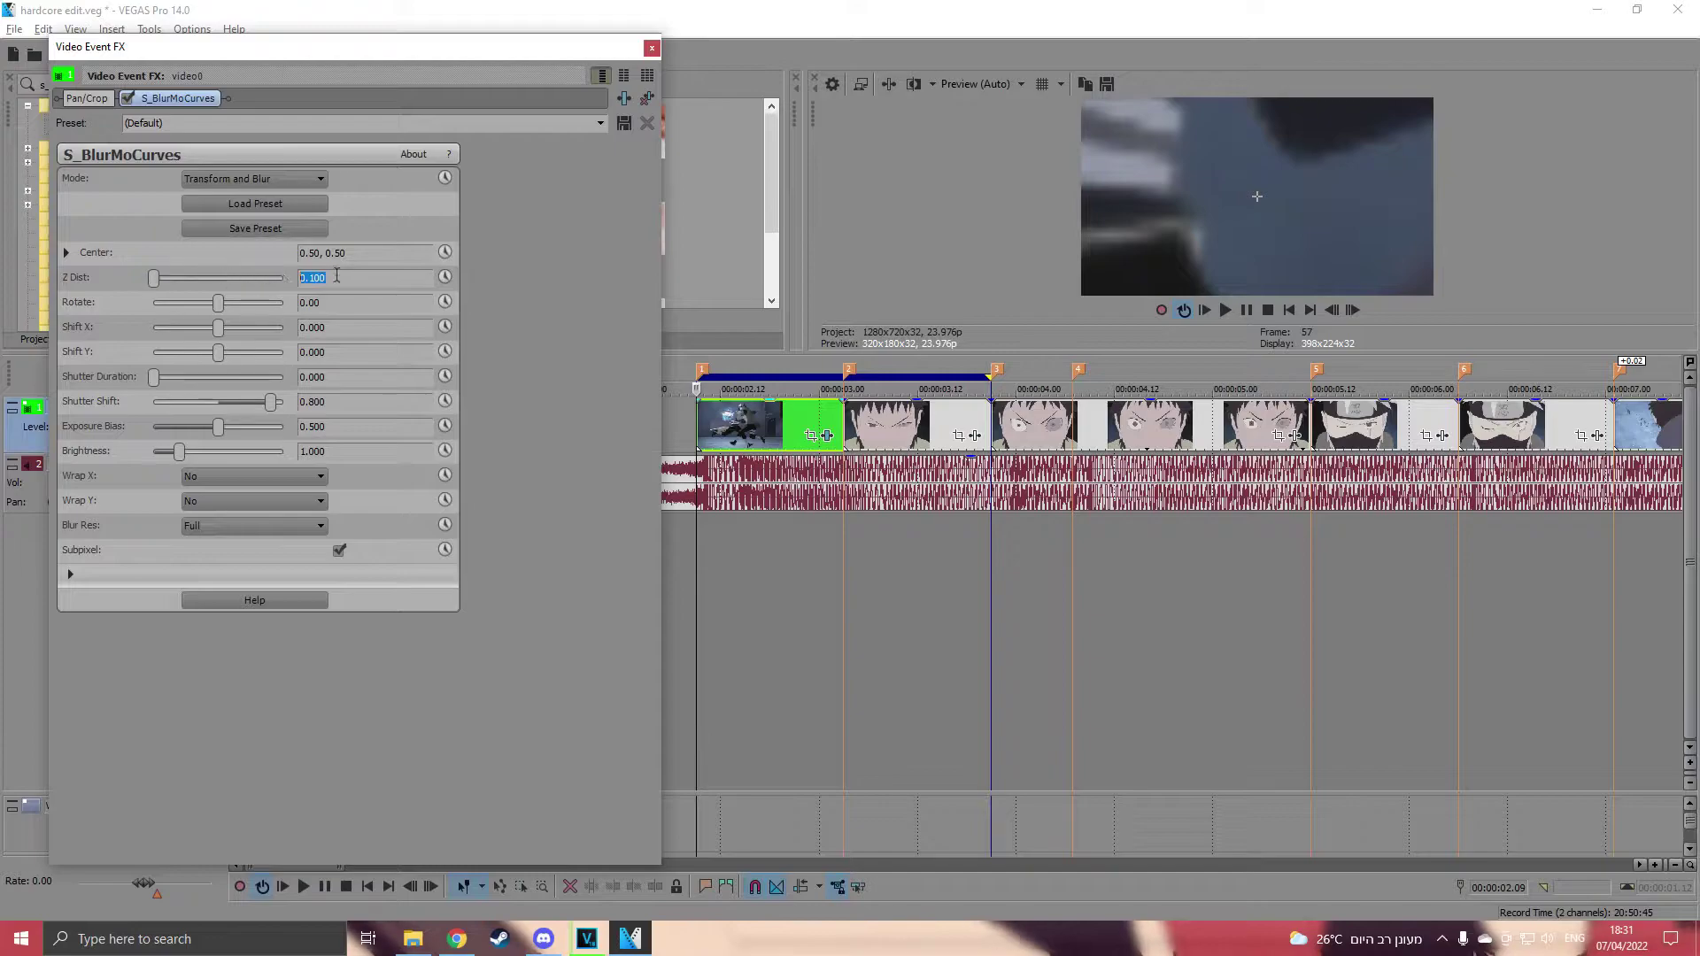
click(445, 278)
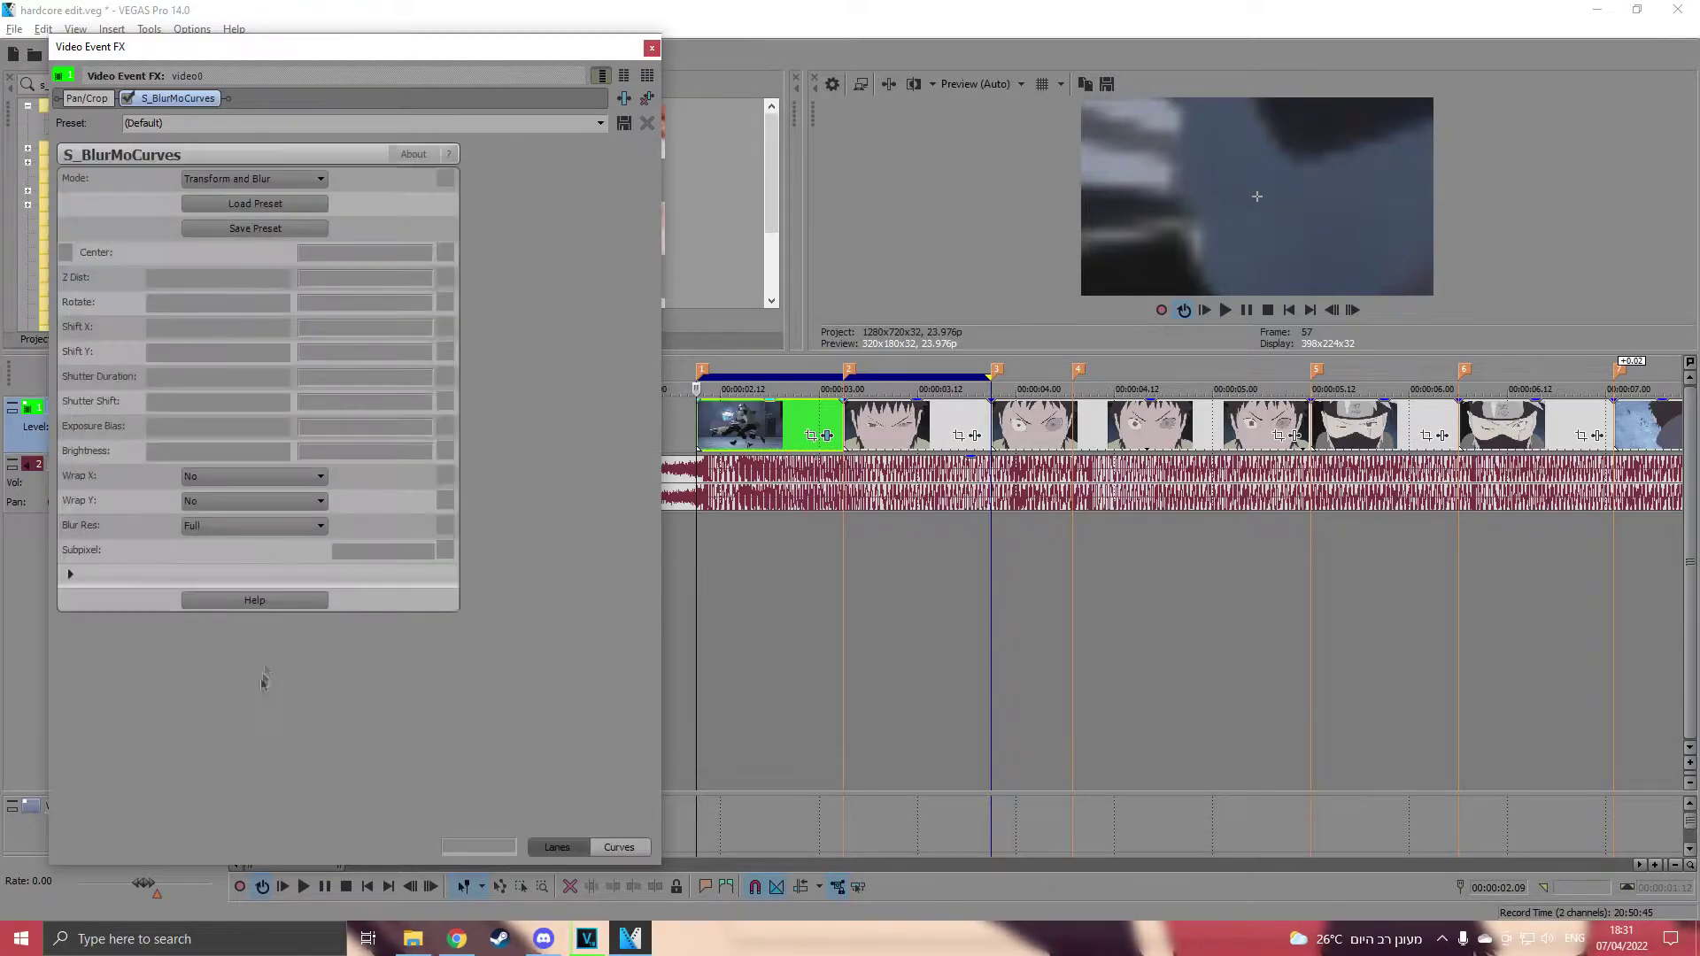
right_click(175, 773)
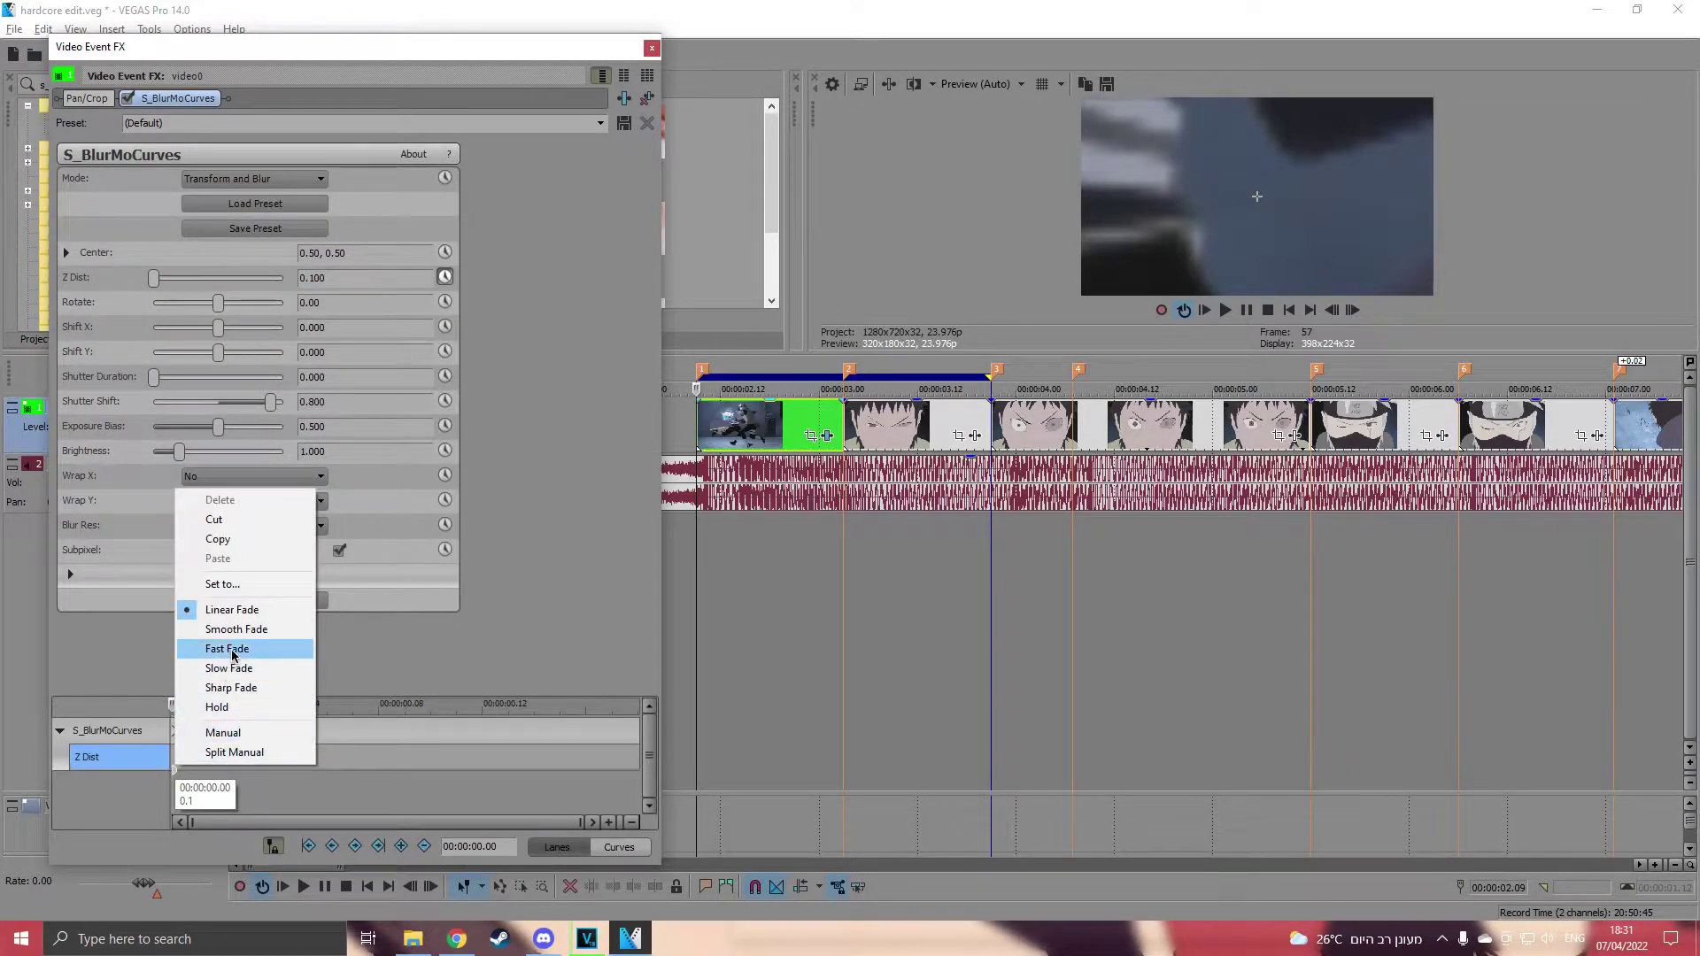
click(296, 617)
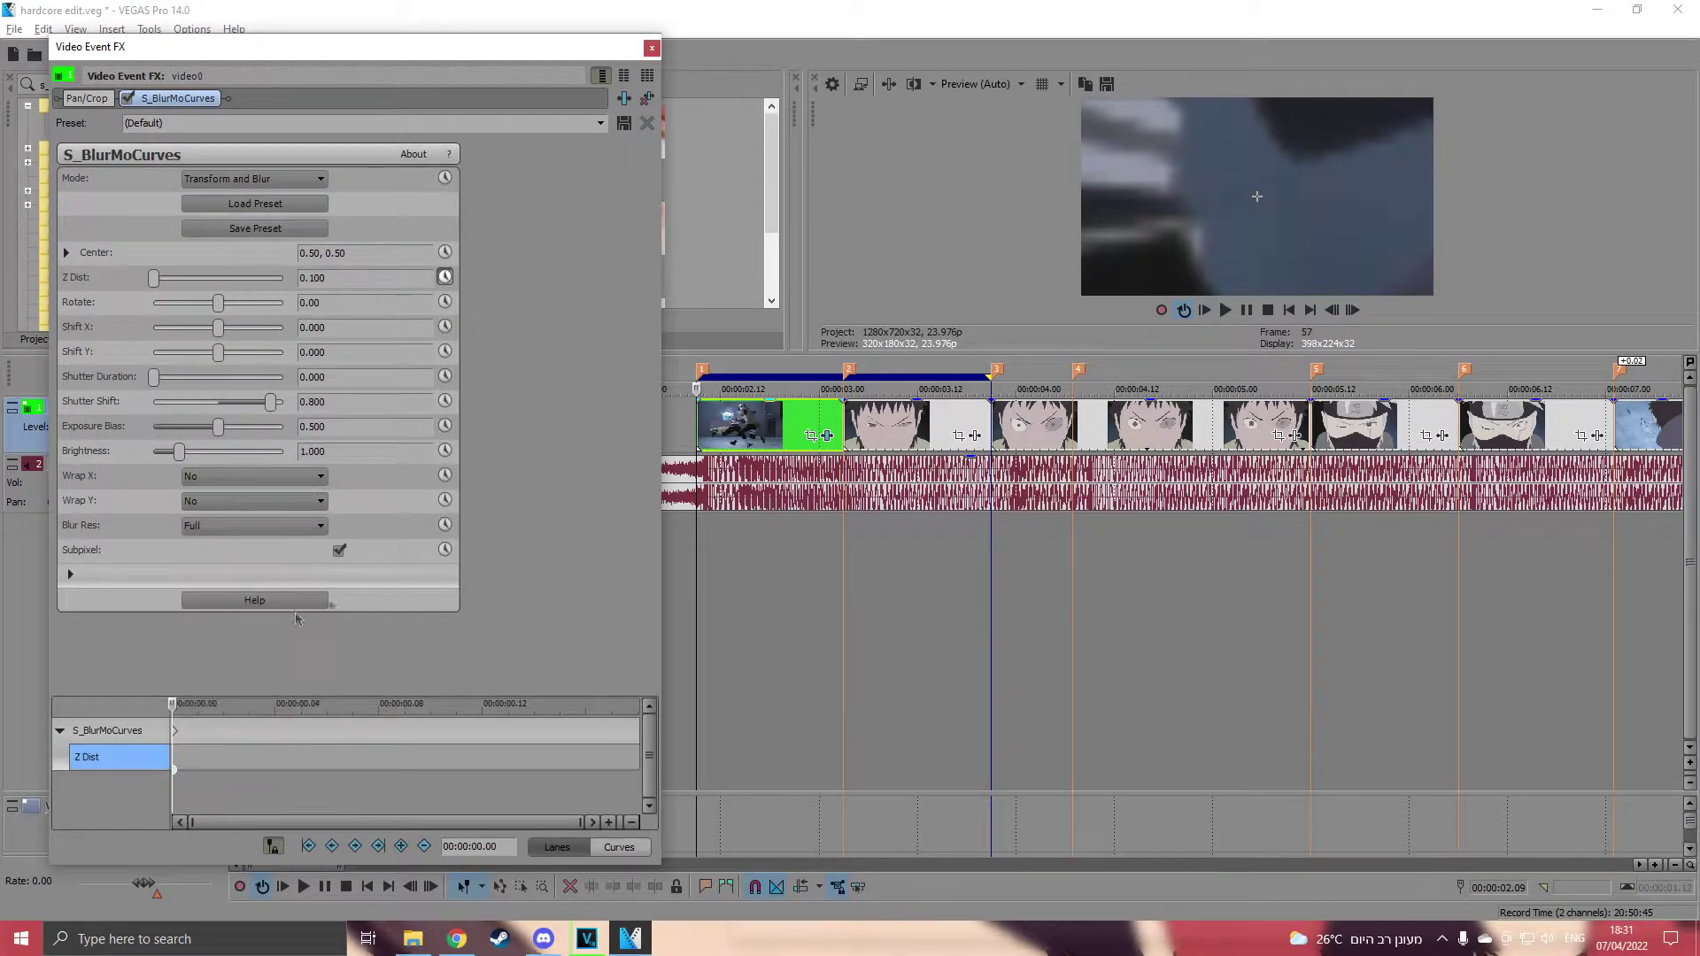
Add a Z Dist keyframe of 0.875 at 00:00:00.04 in the clip and set it to Fast Fade.
click(1362, 316)
click(1362, 315)
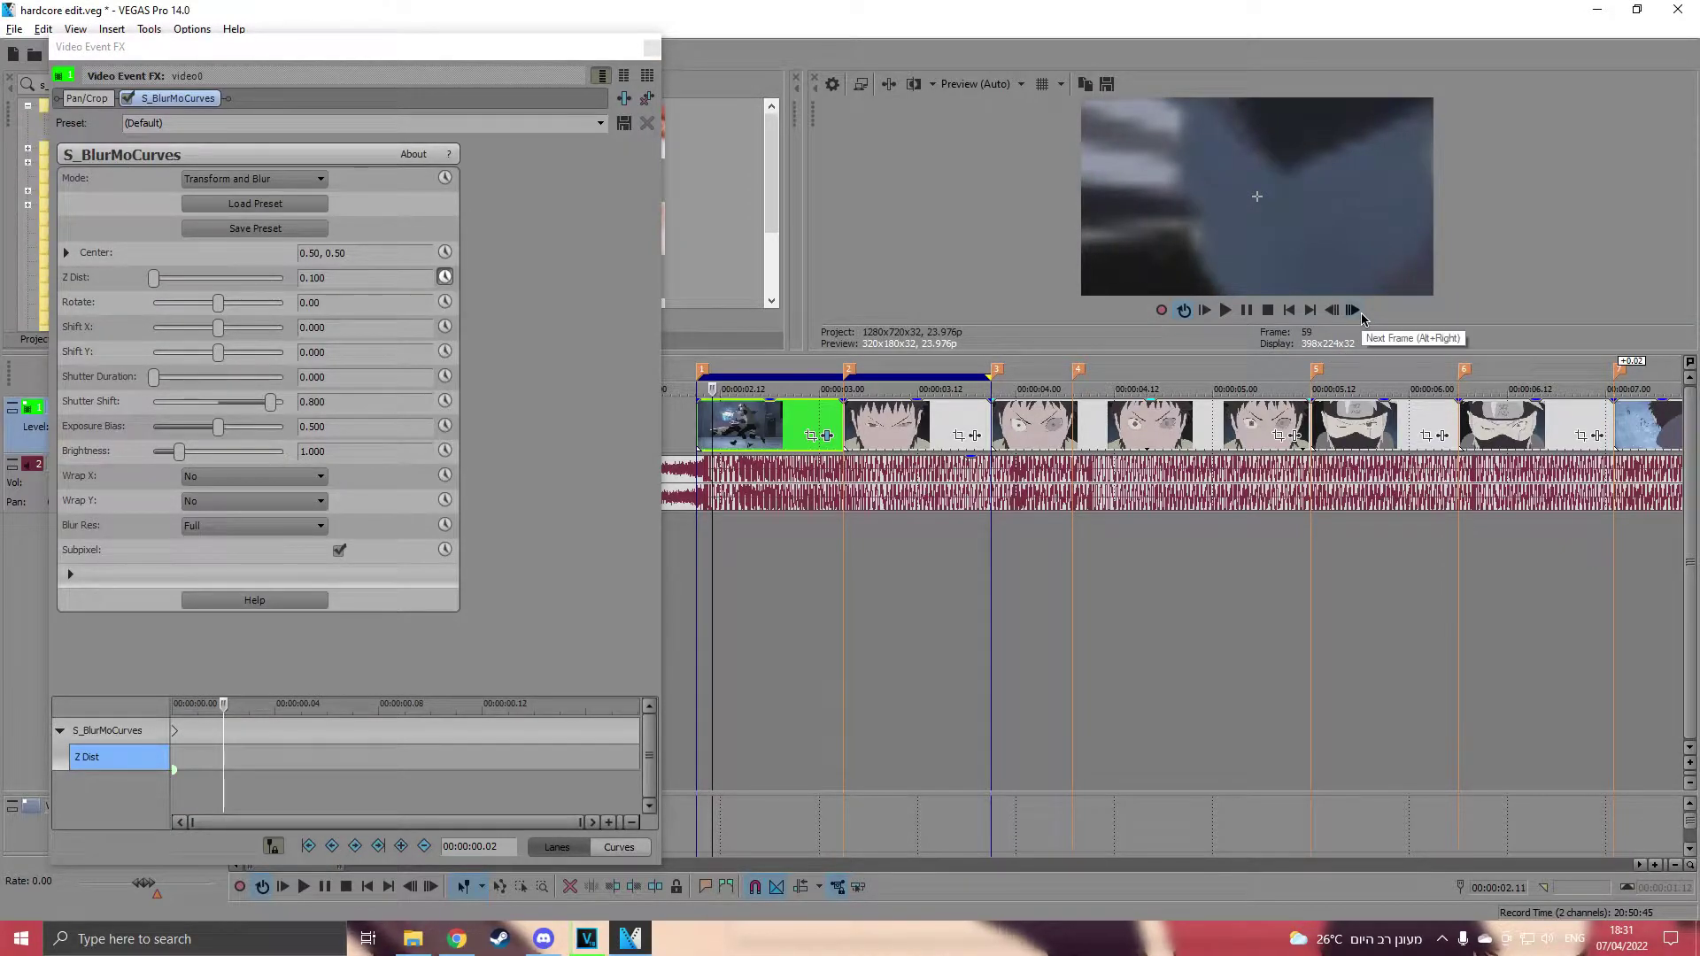
click(1361, 315)
click(1361, 315)
click(399, 277)
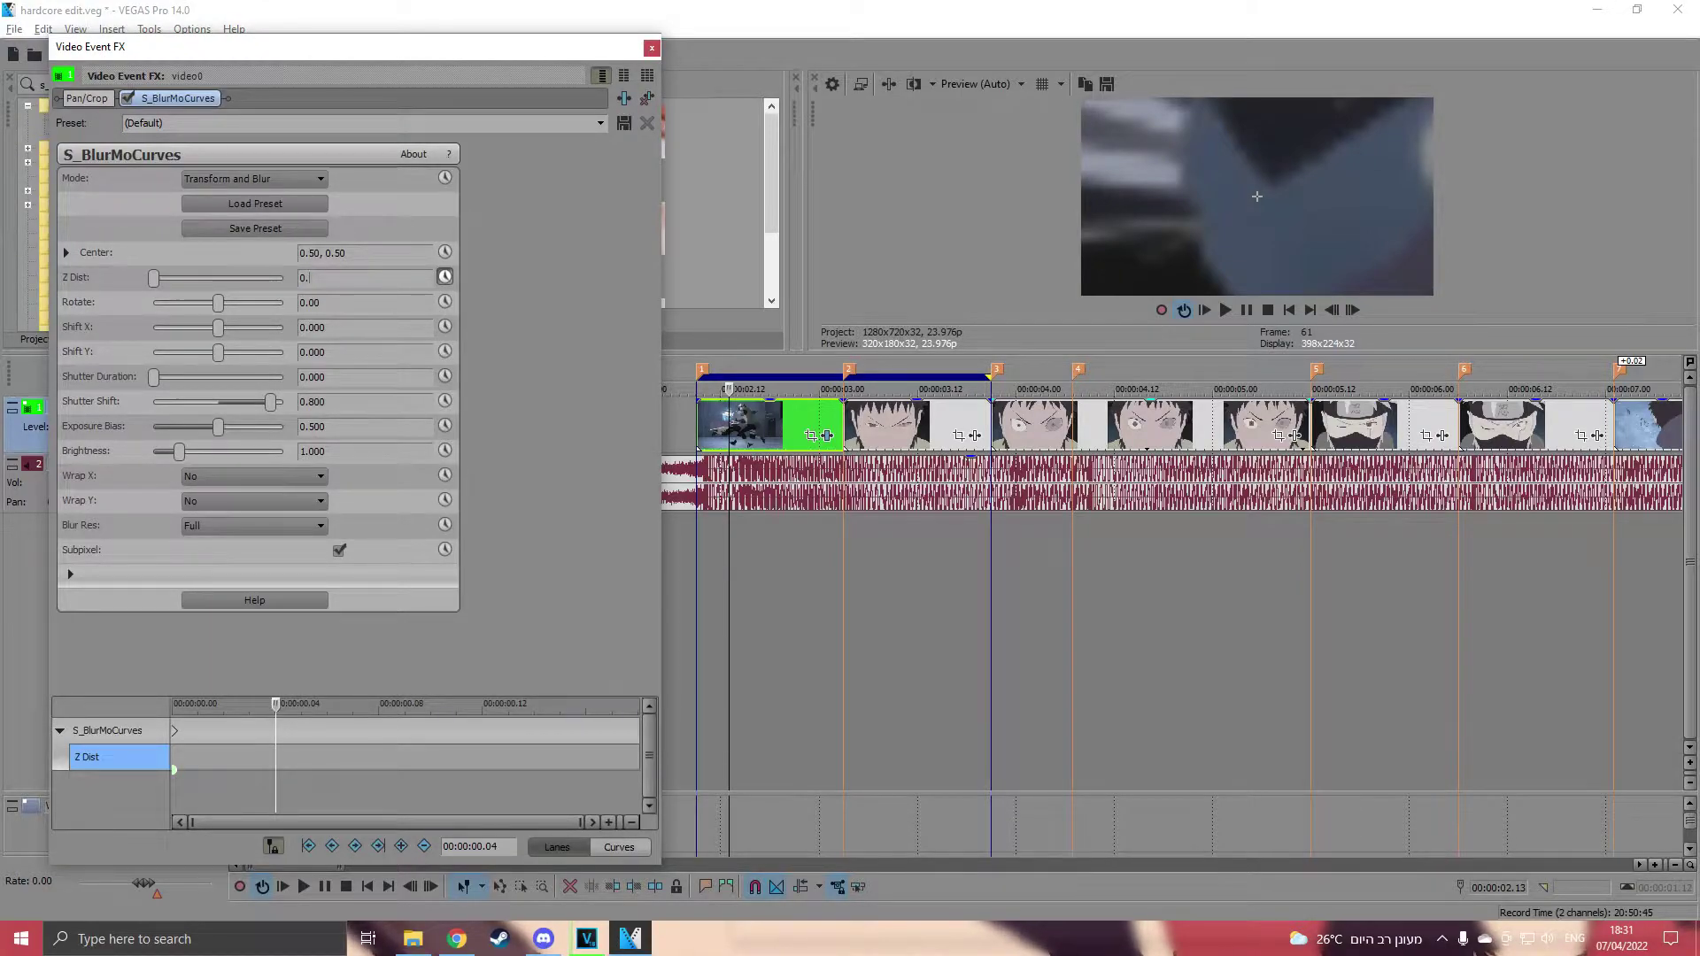
key(Return)
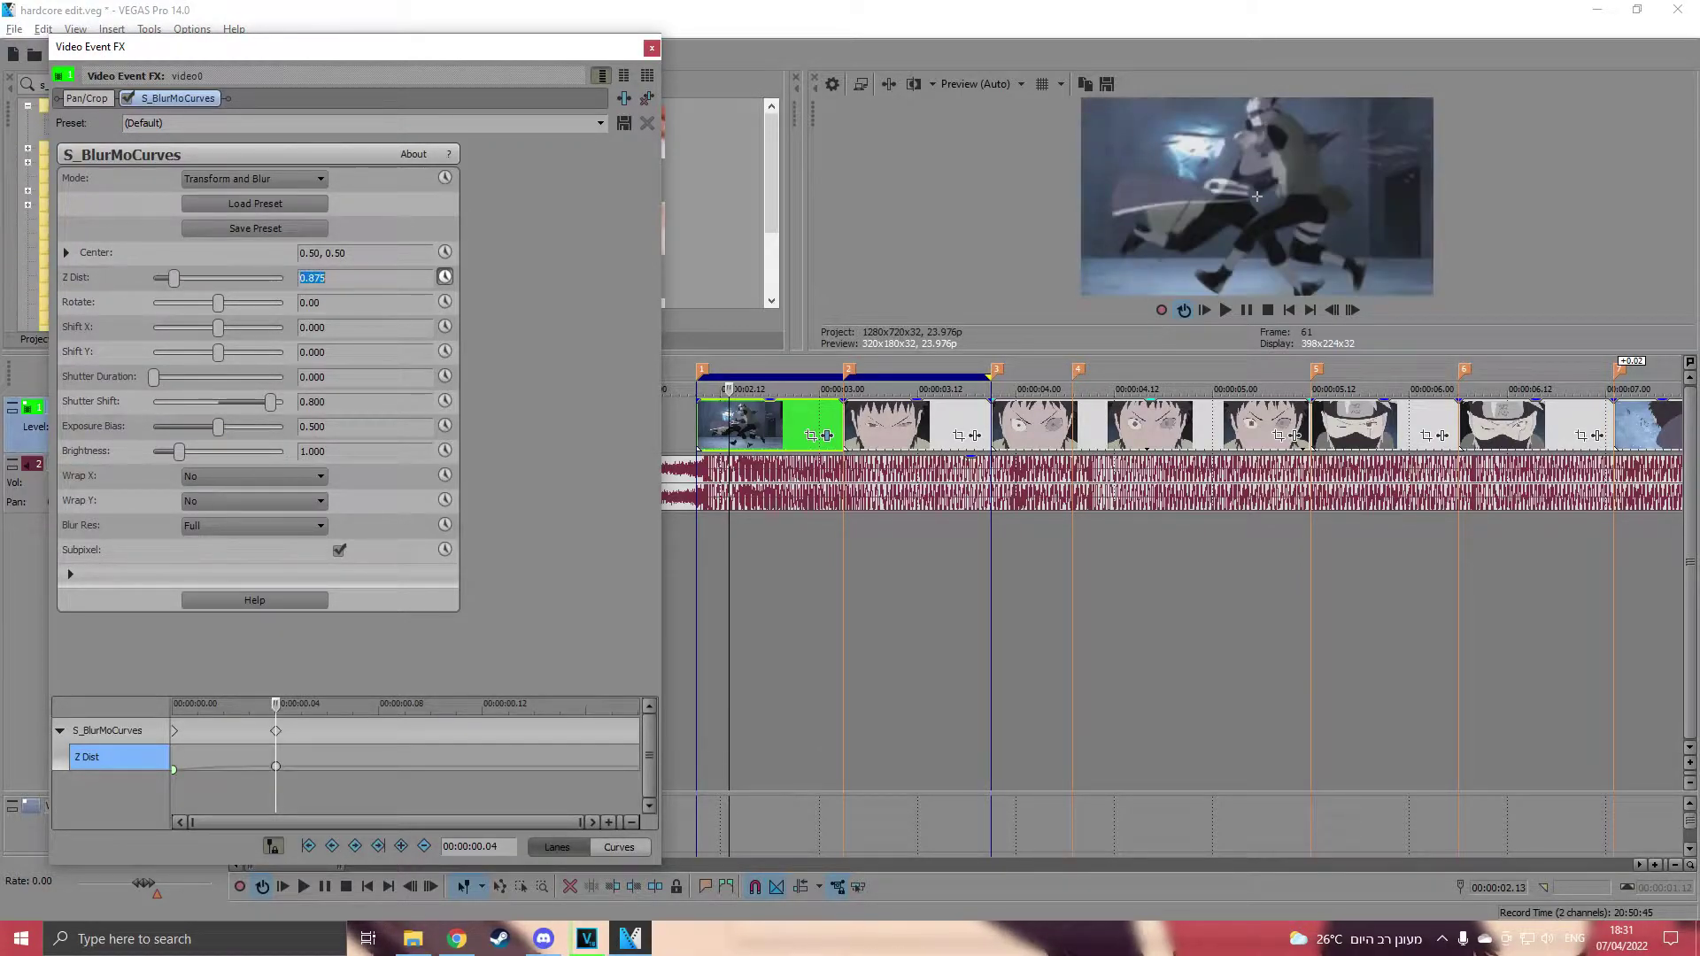
right_click(277, 764)
click(323, 637)
Add a Z Dist keyframe of 0.95 three frames on, at 00:00:00.07, and set it to Fast Fade.
click(1352, 311)
click(1351, 312)
click(1352, 311)
click(119, 278)
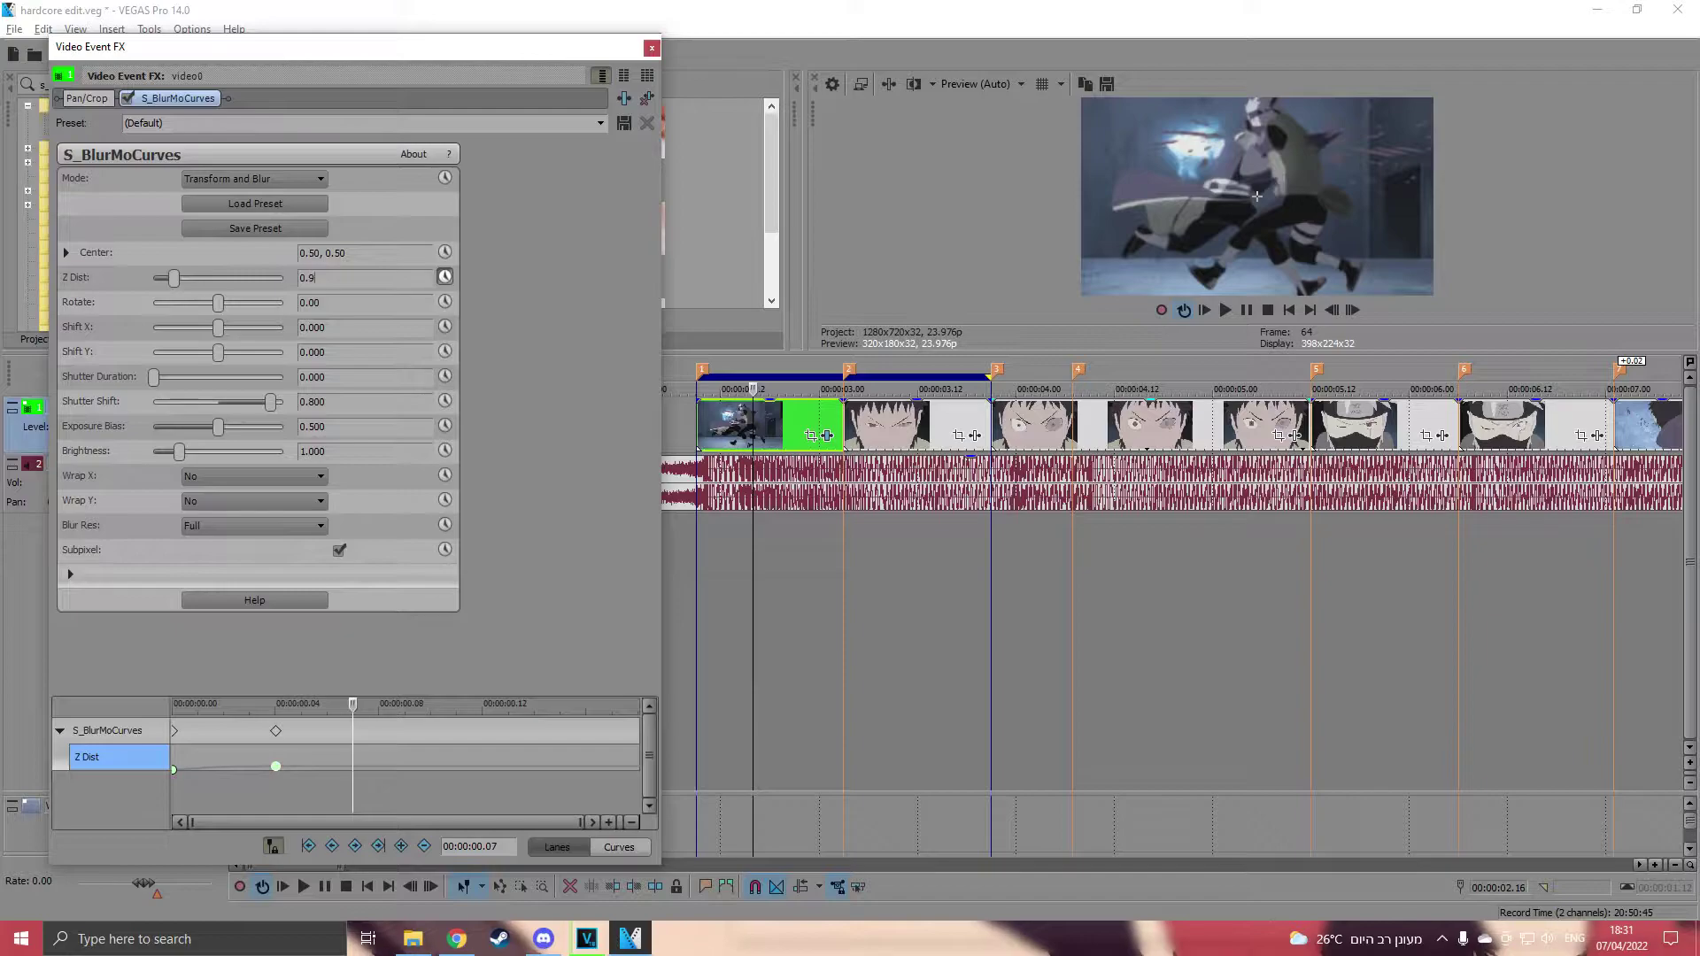
key(Return)
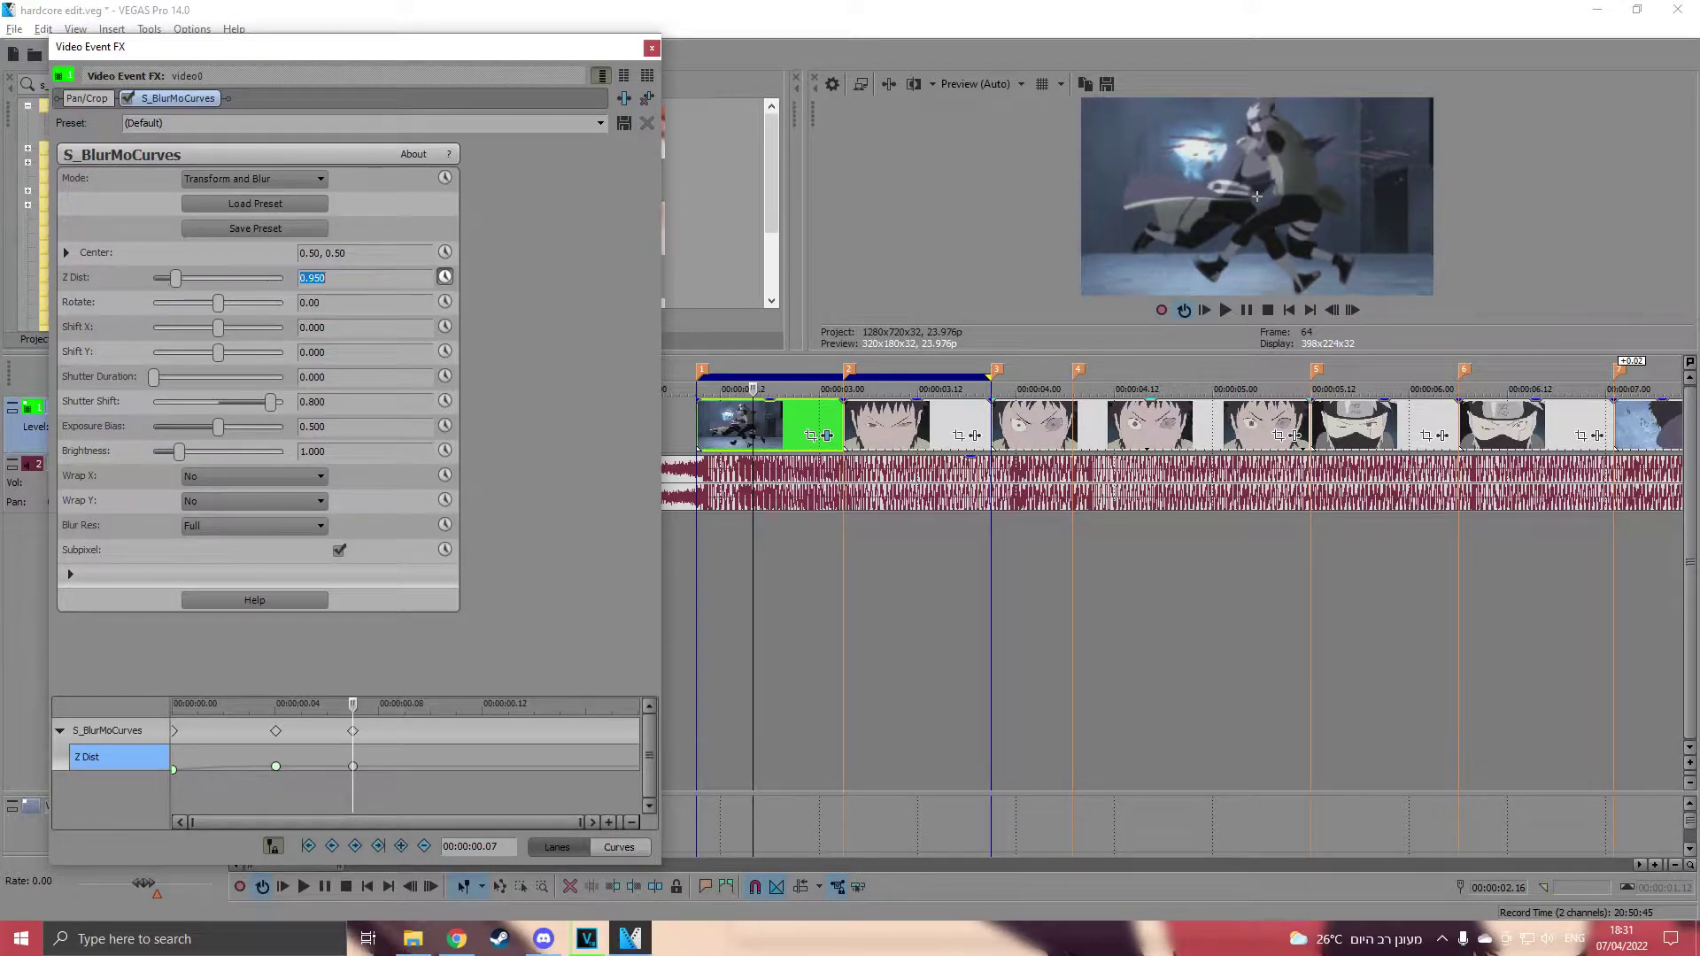
right_click(352, 766)
click(410, 653)
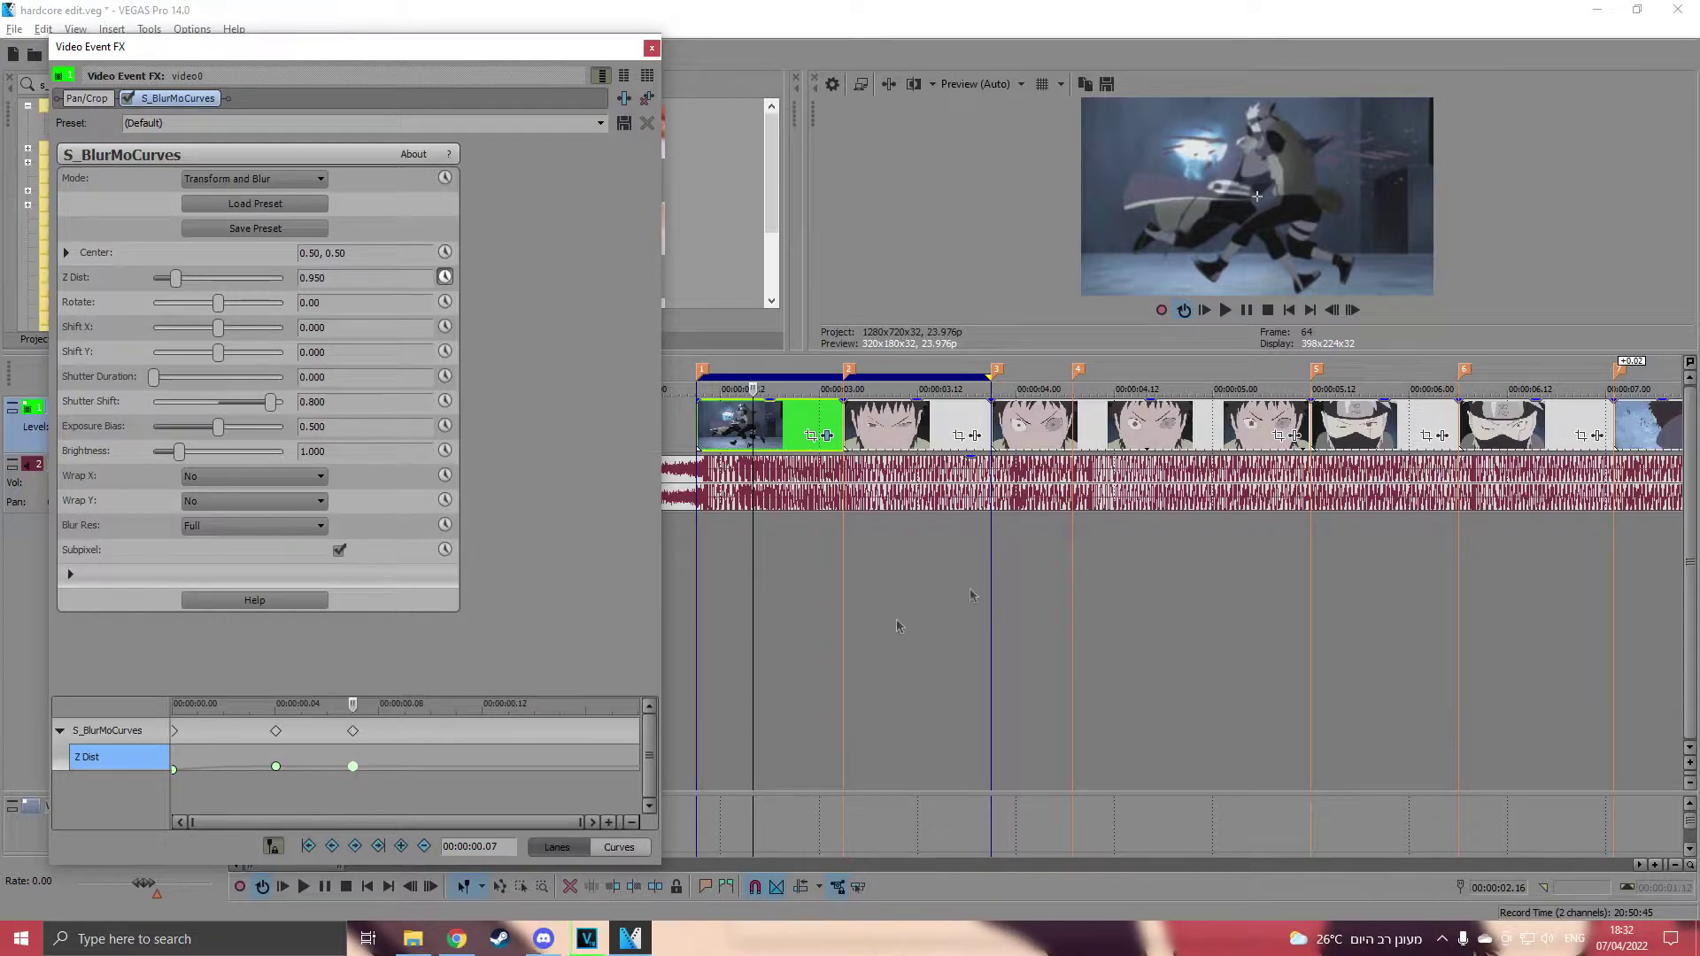
Add a Z Dist keyframe of 0.985 at 00:00:00.12, five frames past the 0.95 keyframe, and set it to Slow Fade.
drag(580, 752, 842, 728)
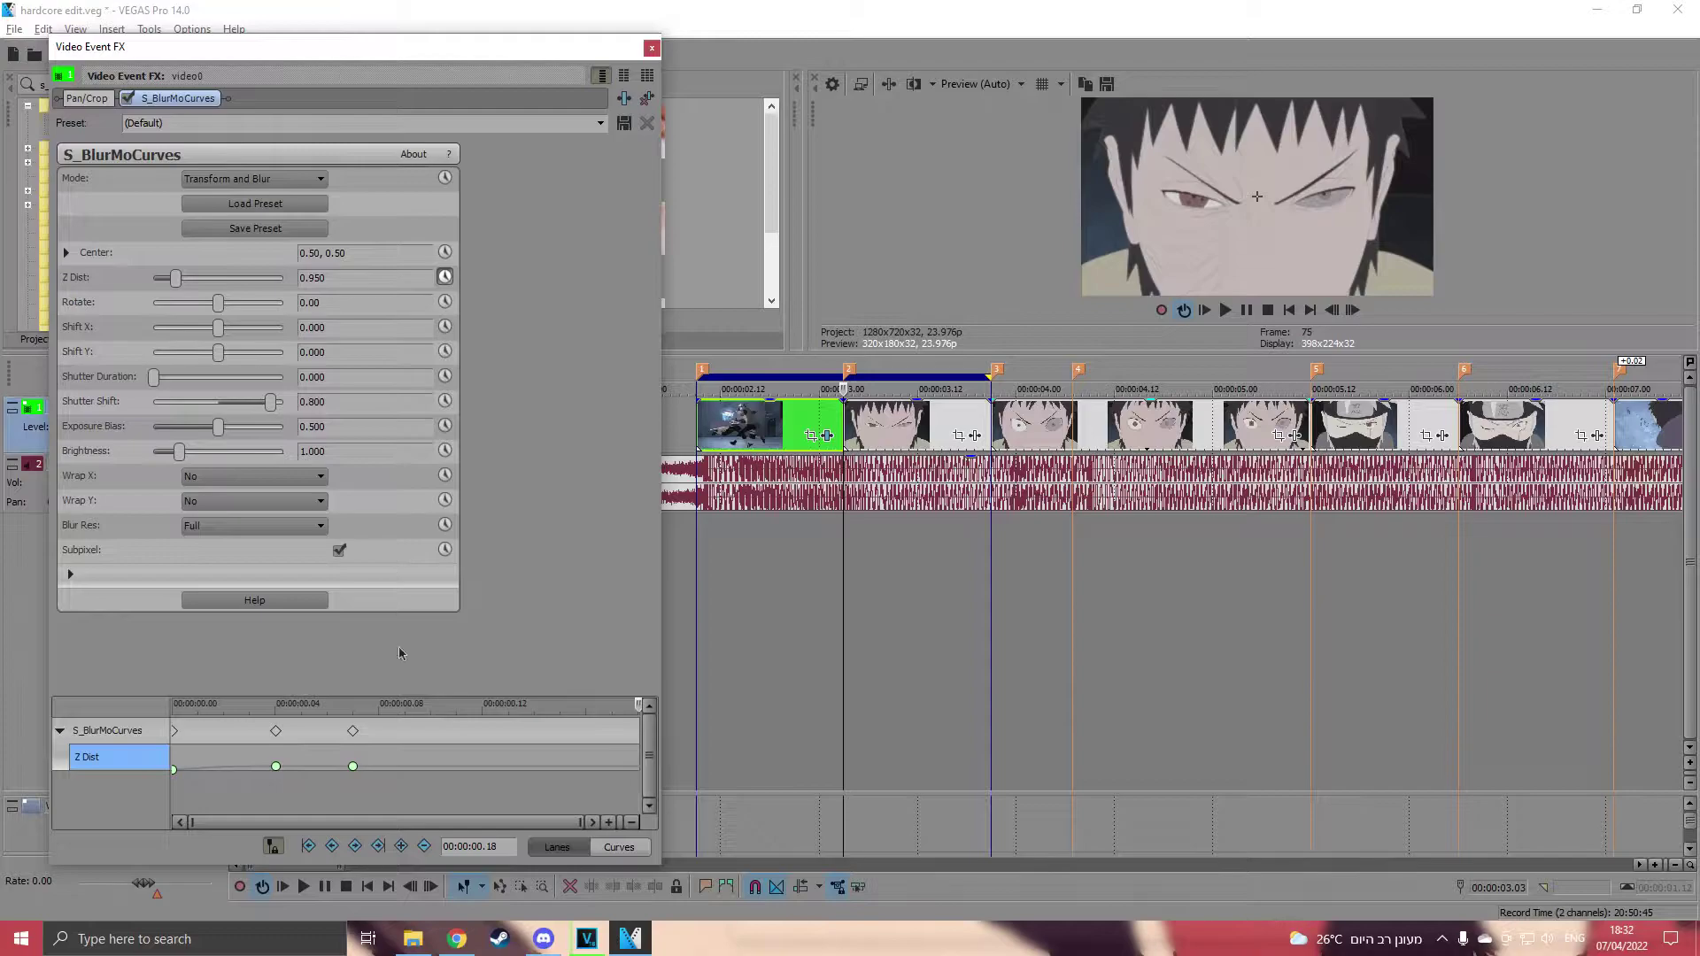
click(354, 767)
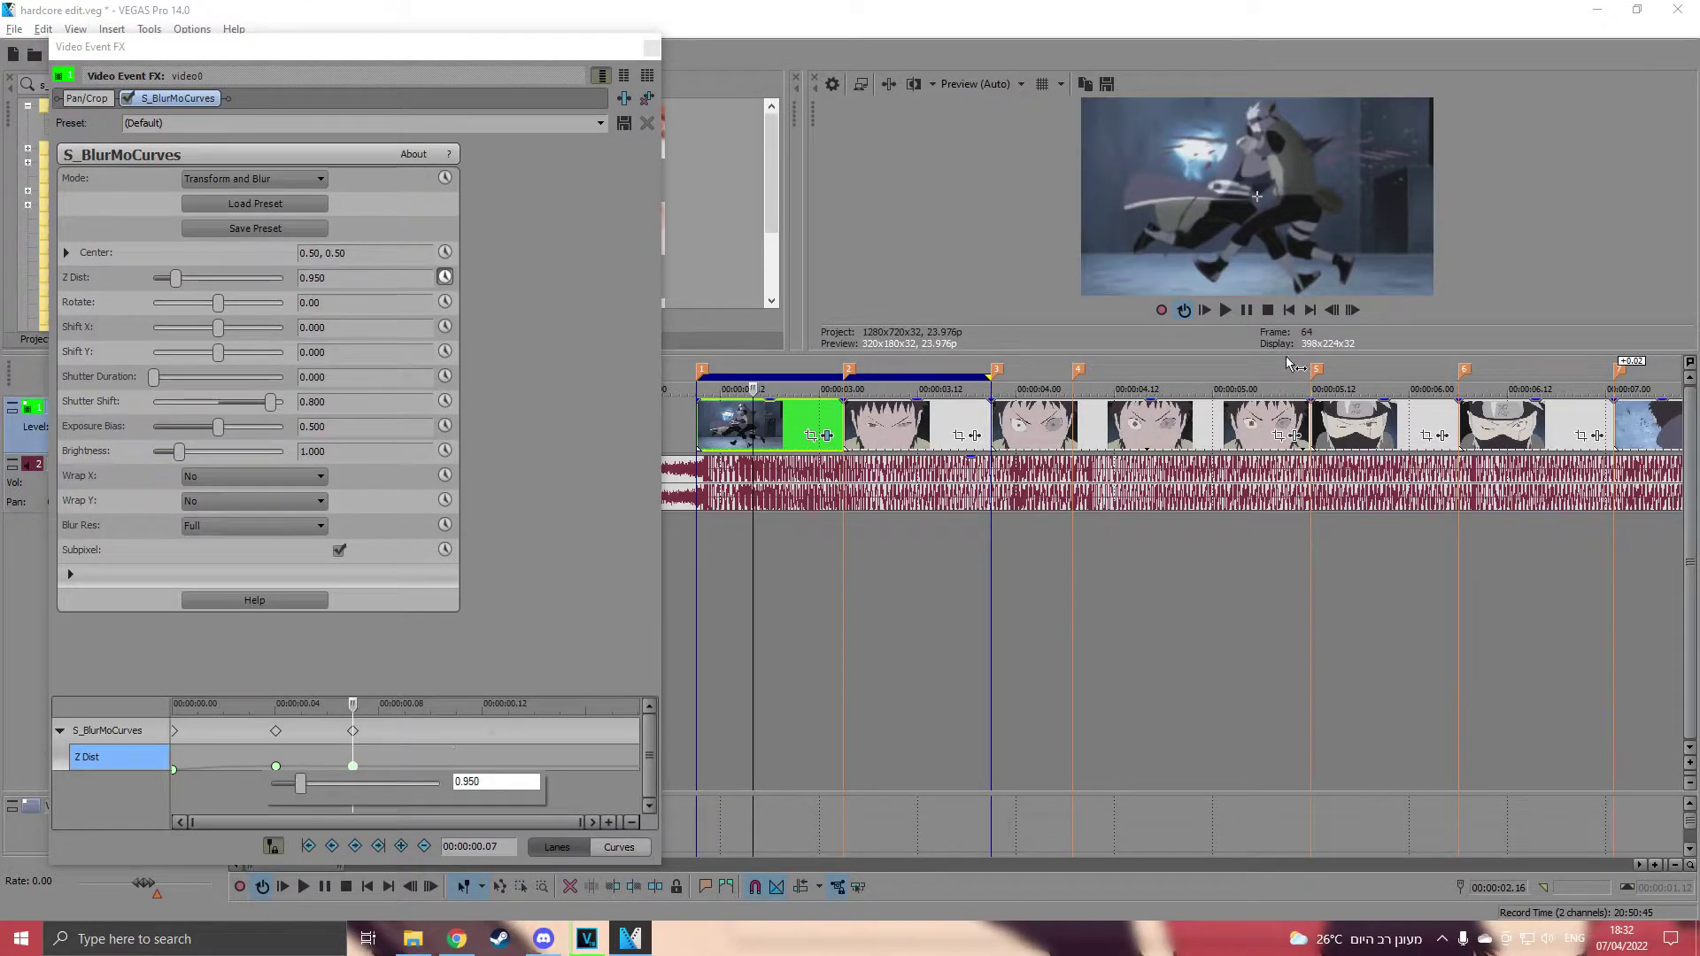
click(1352, 310)
click(1351, 310)
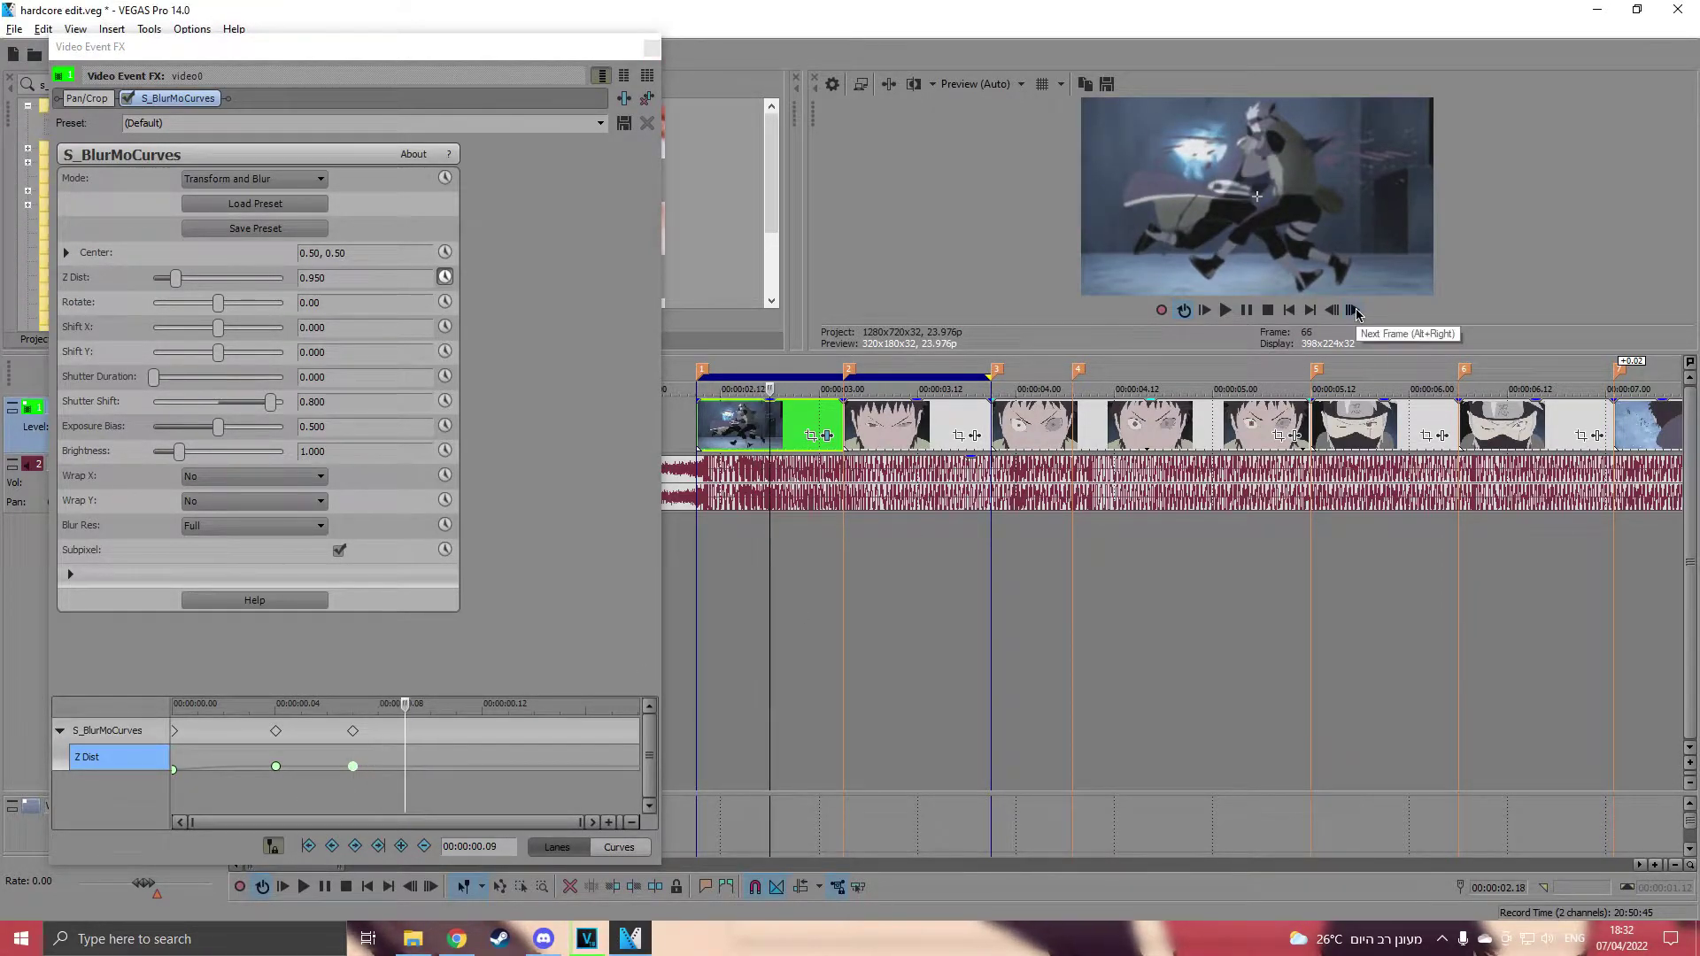
click(1352, 310)
click(1353, 309)
click(1354, 309)
drag(343, 278, 281, 278)
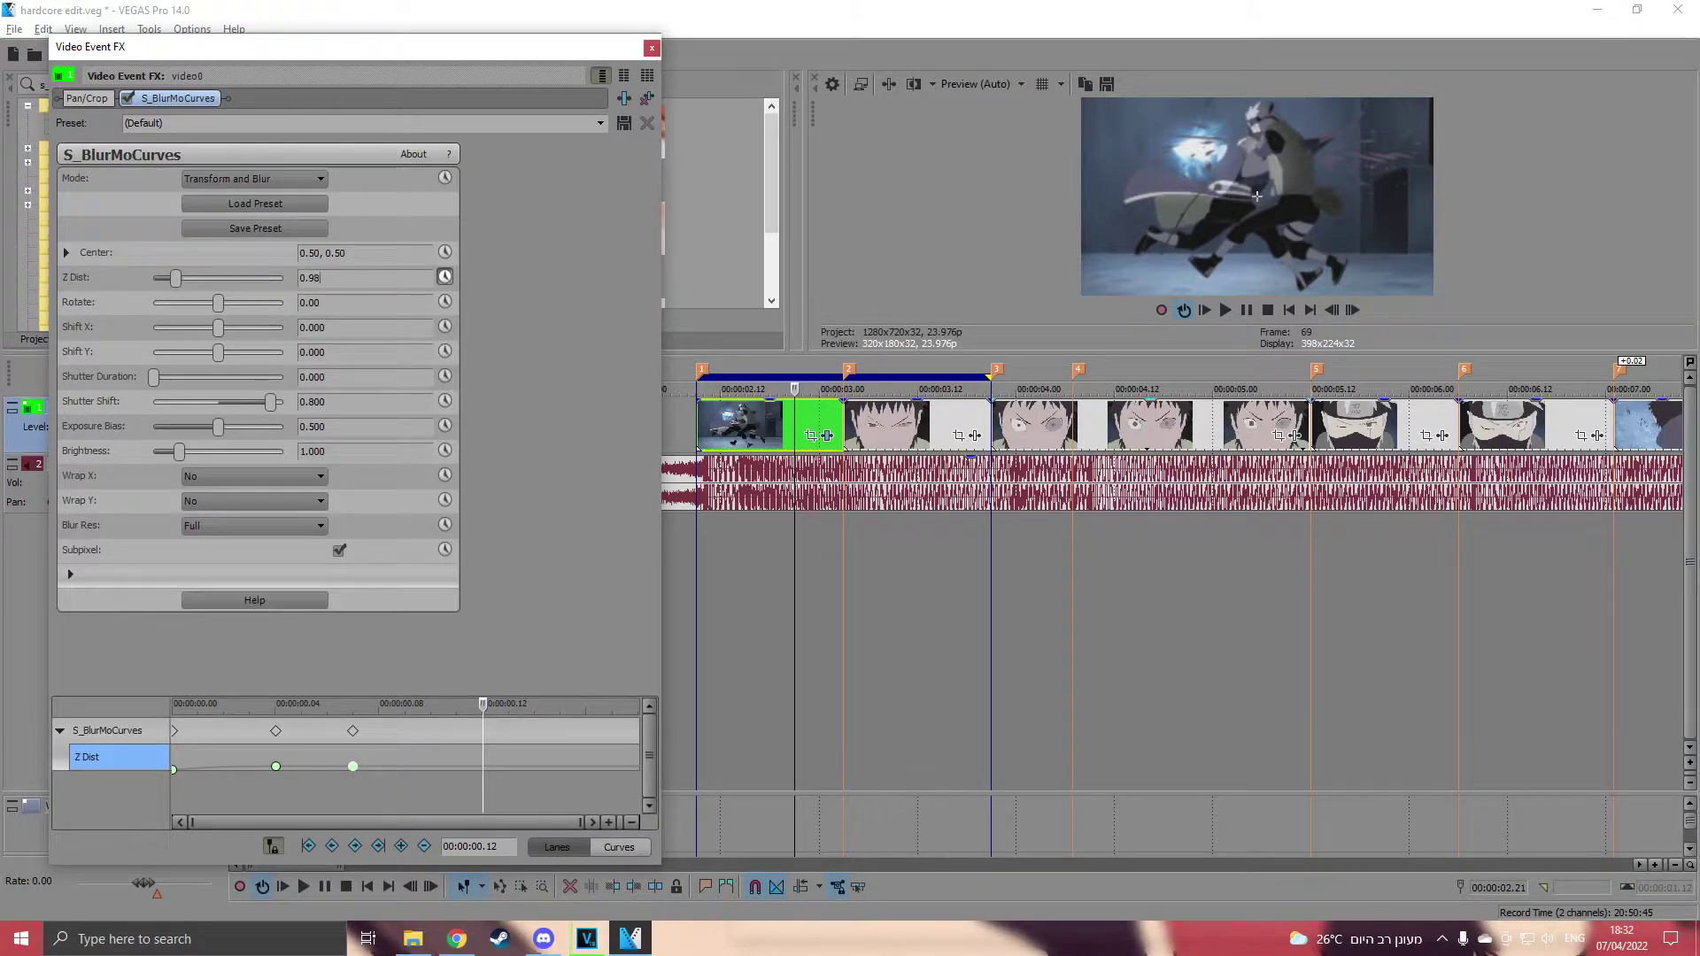
key(Return)
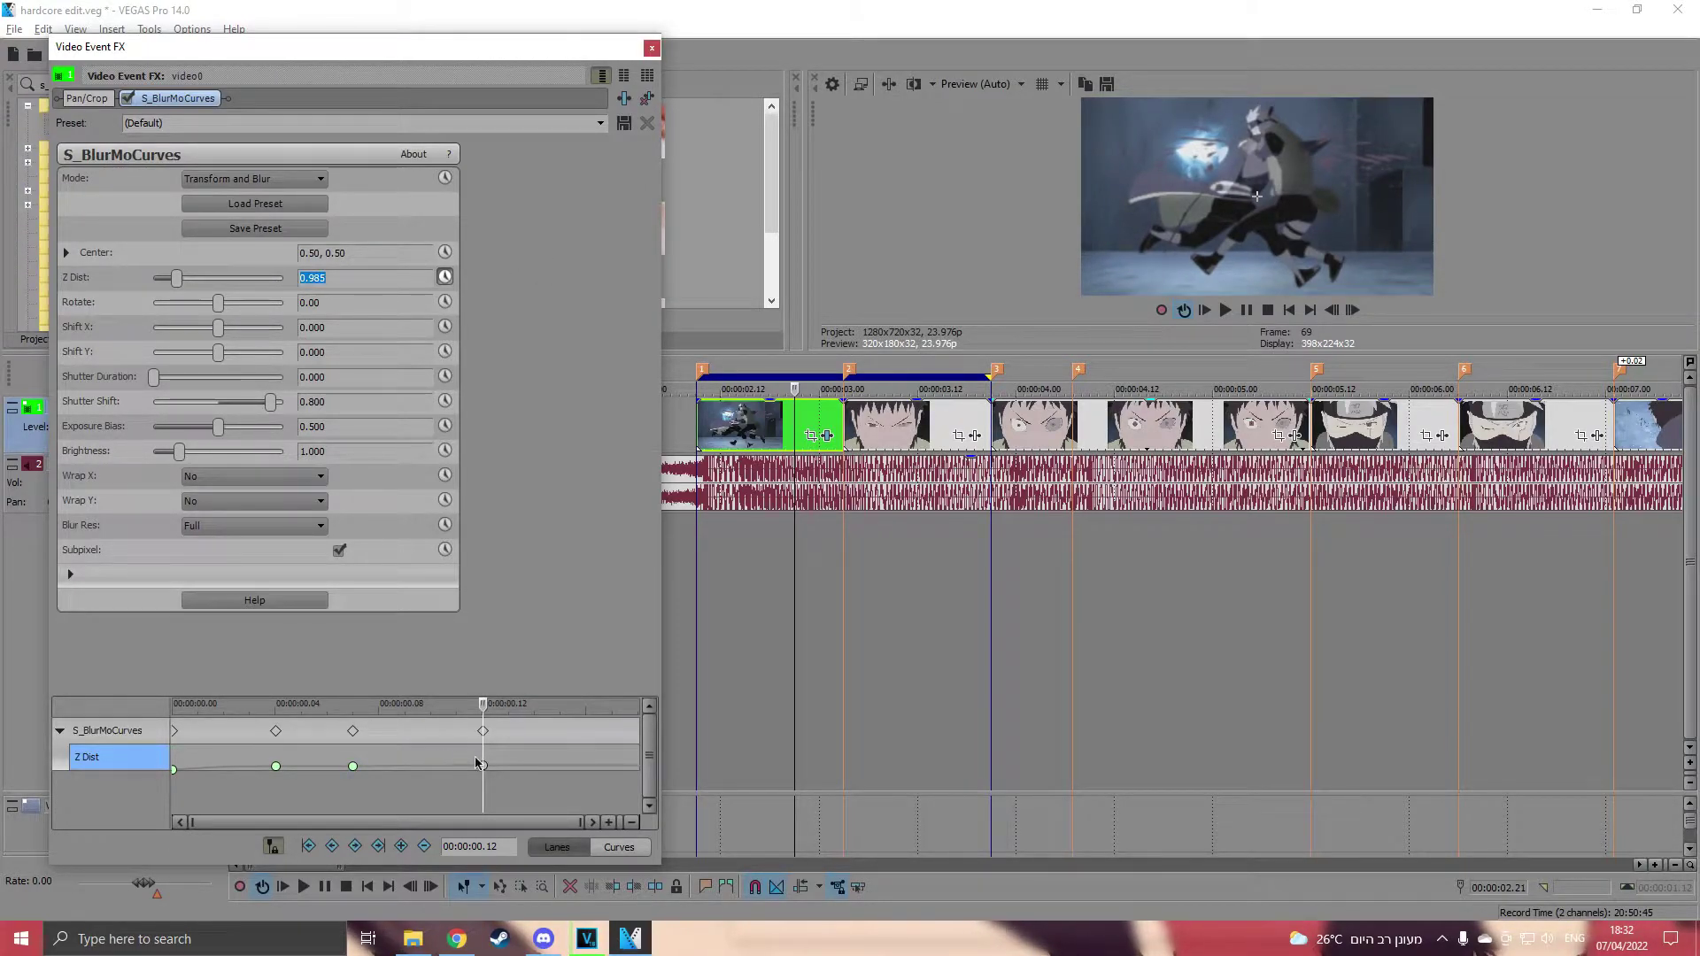
right_click(481, 765)
click(523, 657)
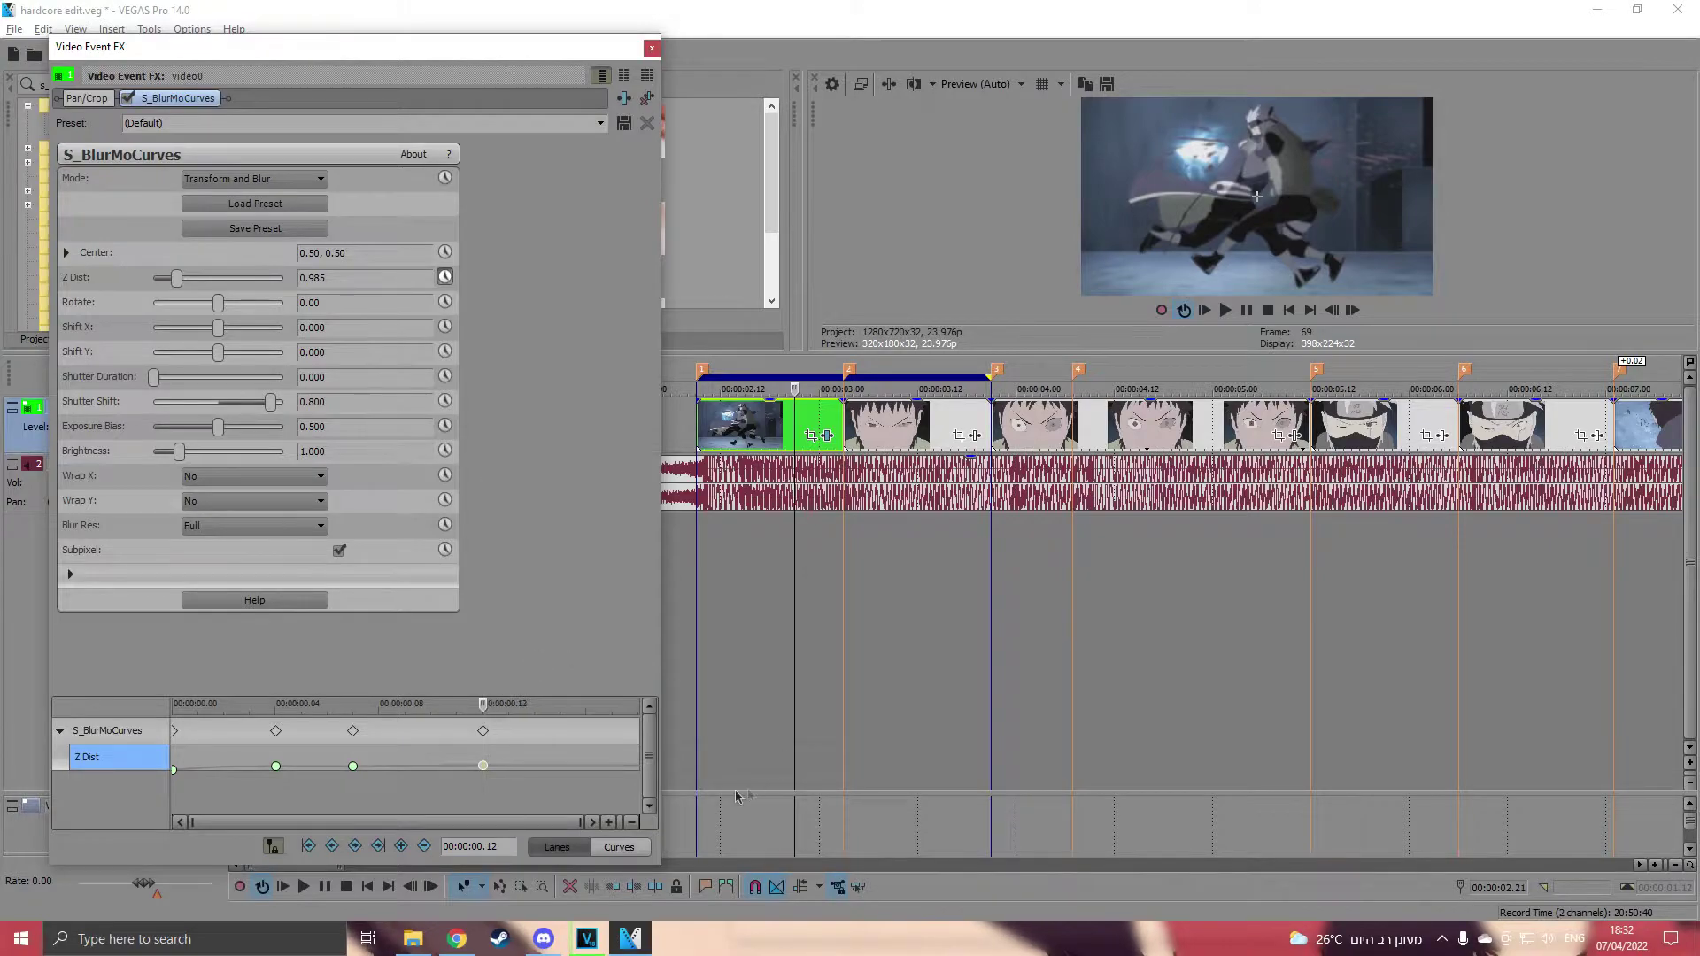
Add a Z Dist keyframe of 0.4 at the end of the clip, at 00:00:00.18.
click(1352, 310)
click(1353, 310)
click(1353, 309)
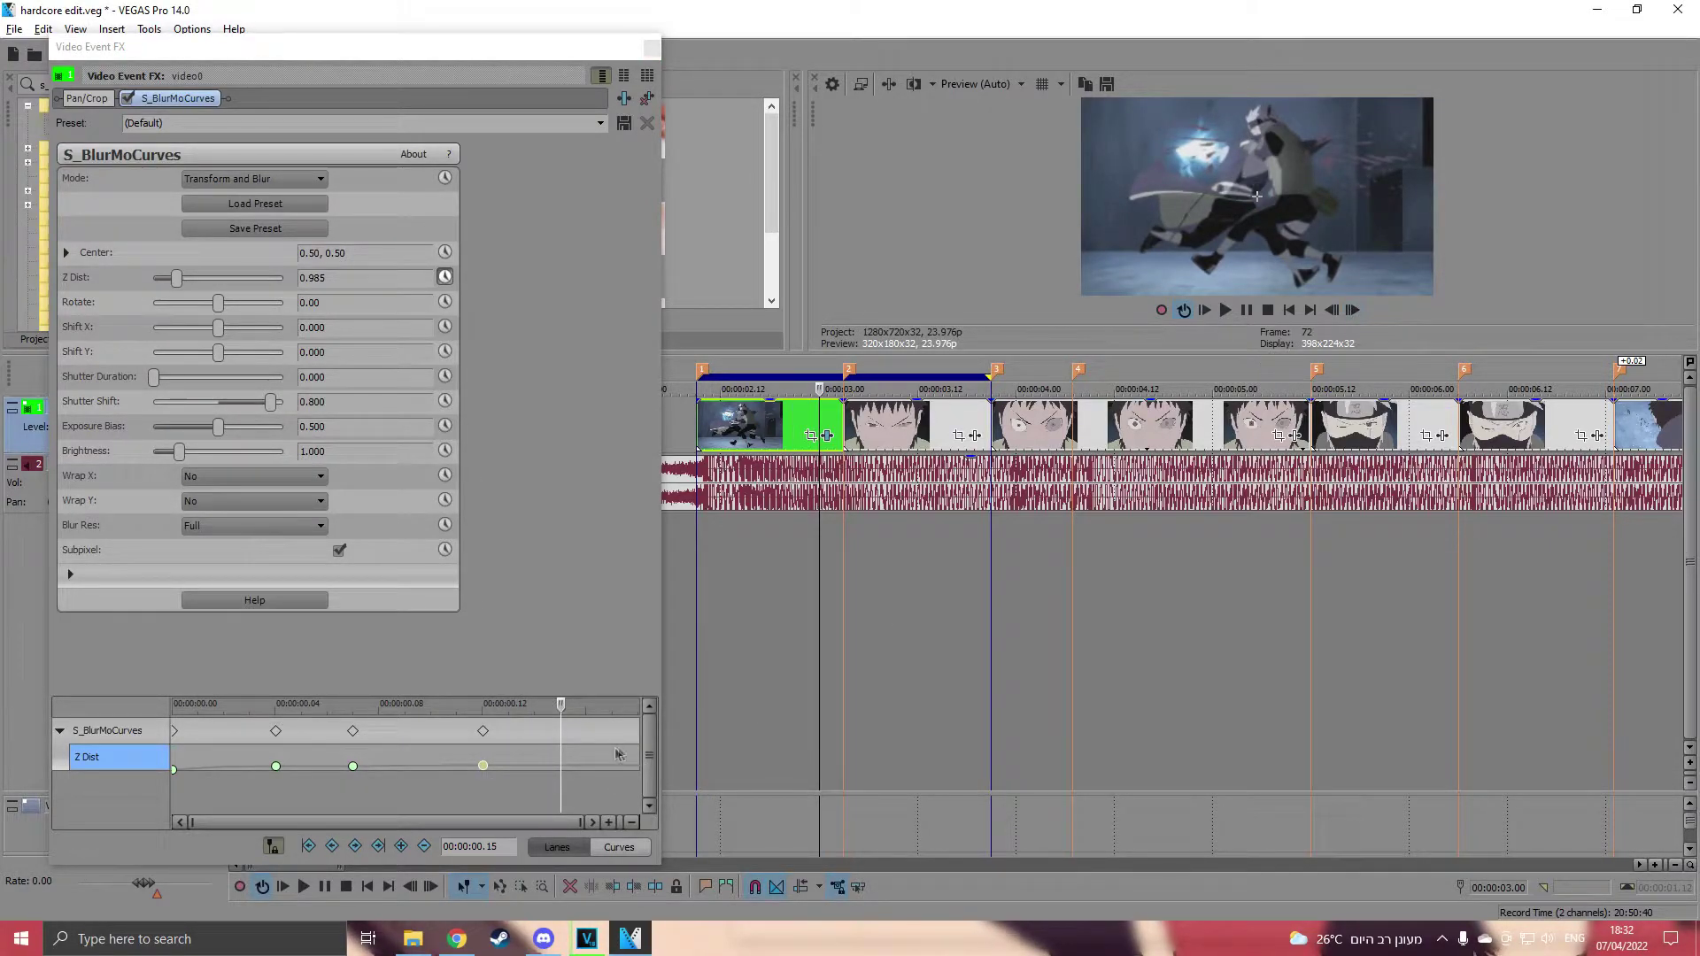
click(630, 779)
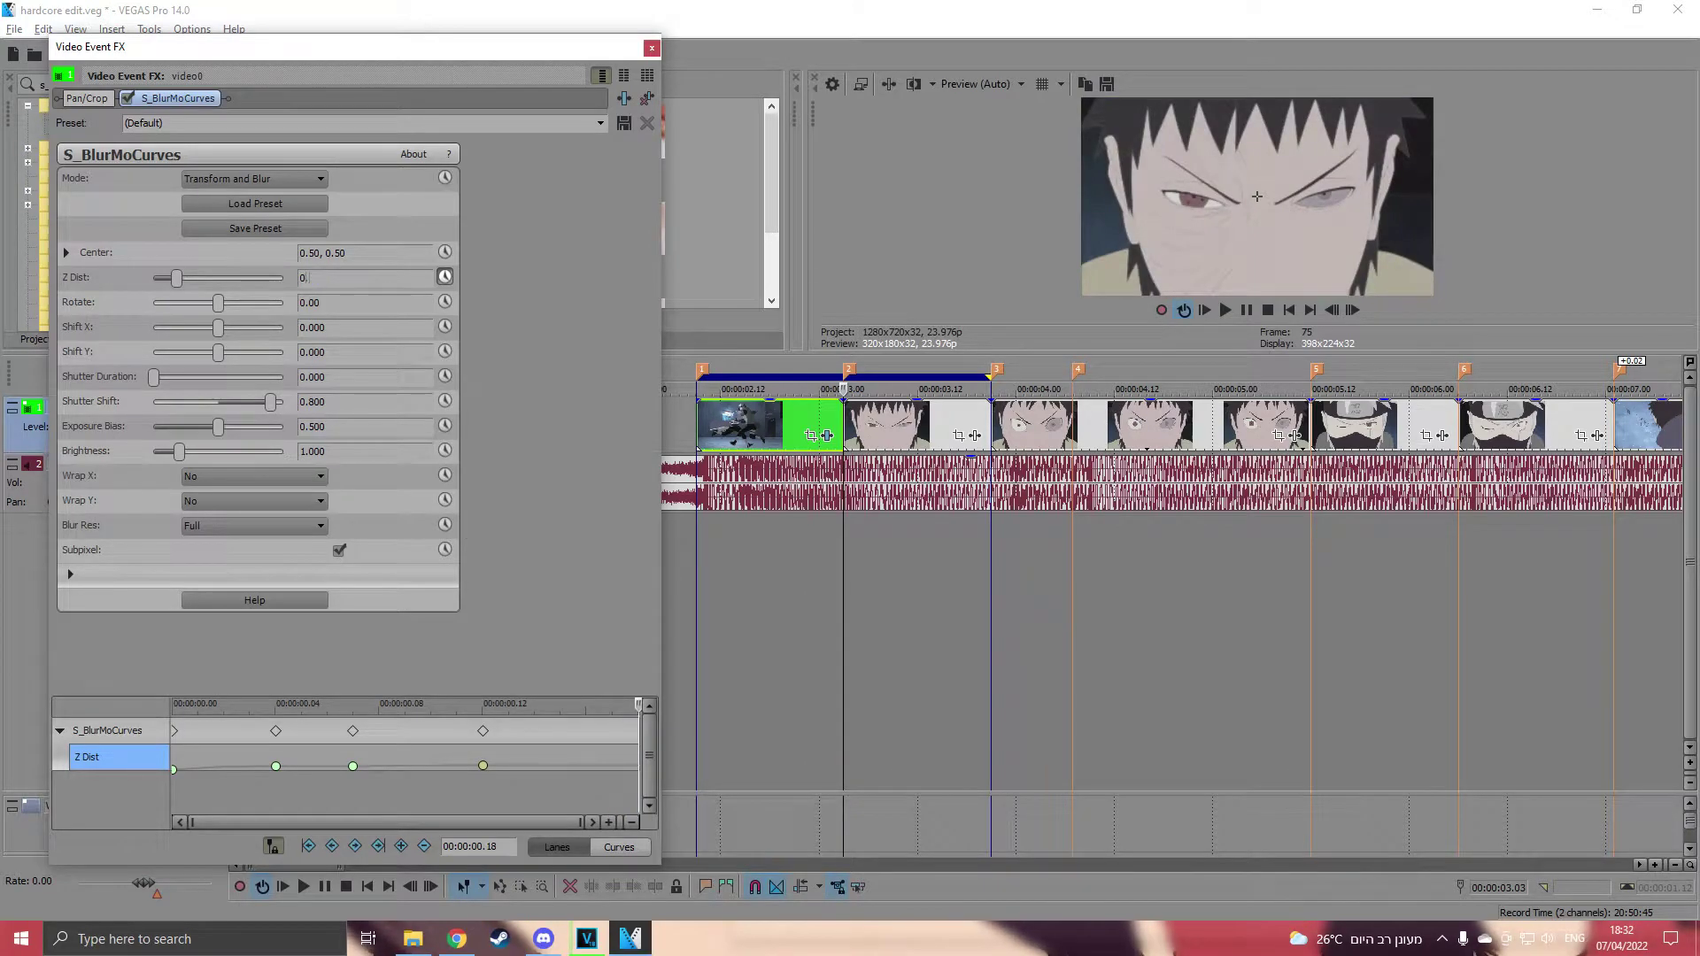
key(Return)
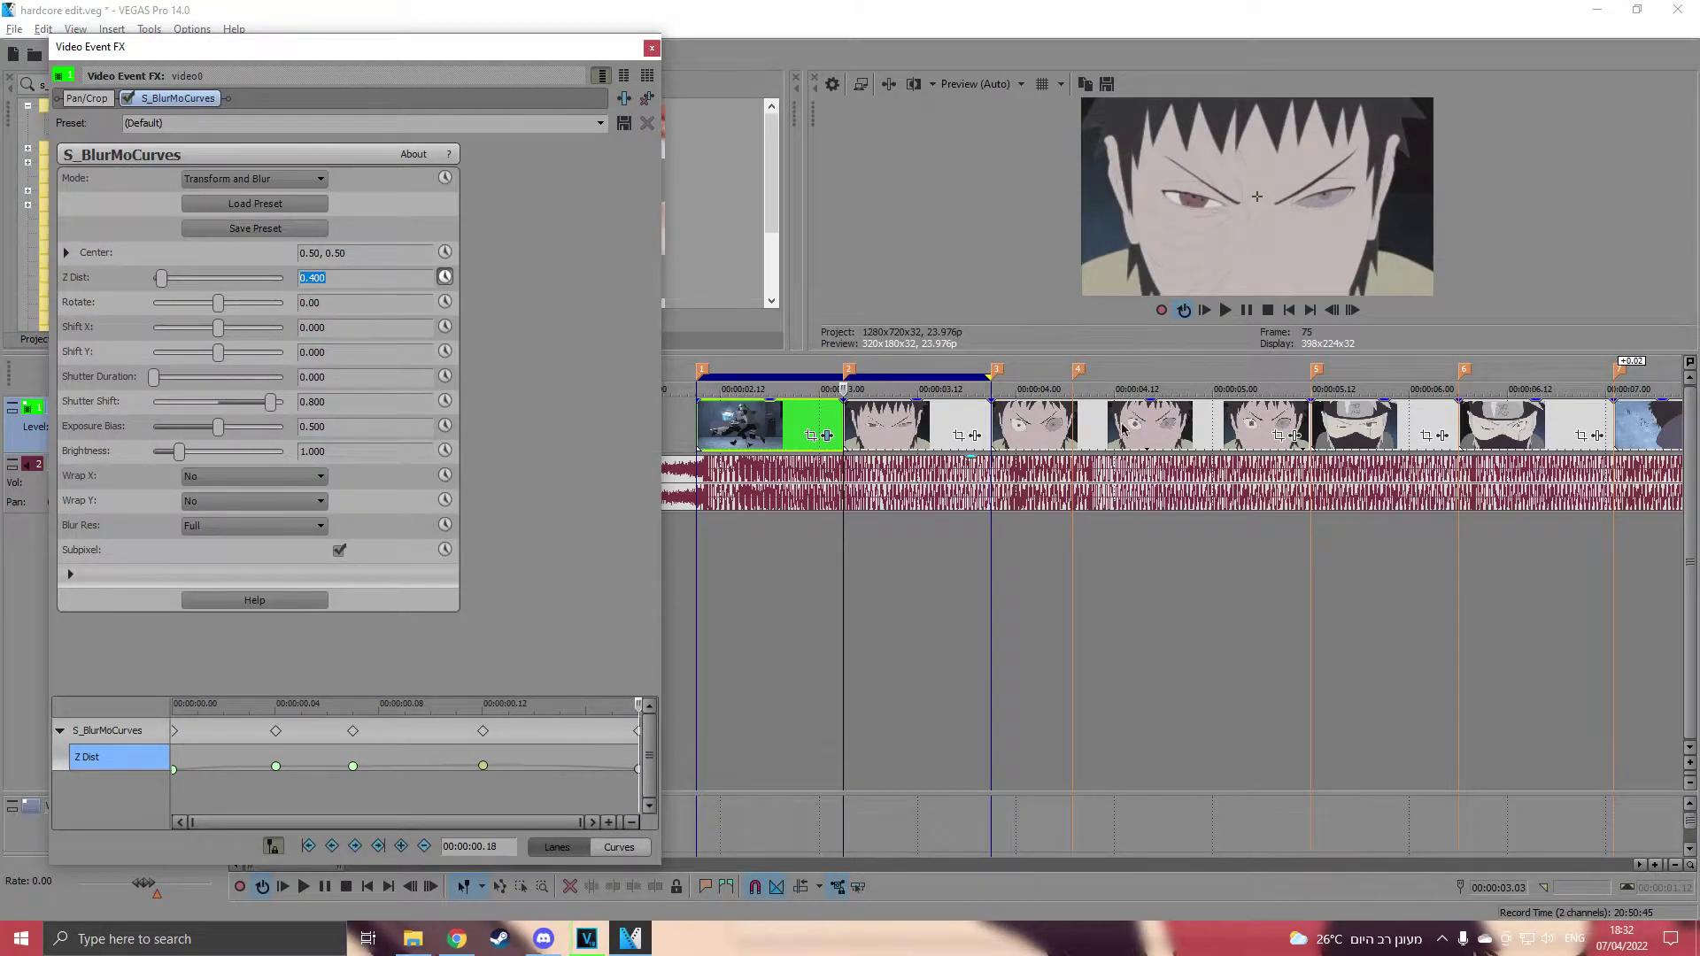
Add a Z Dist keyframe of 1 two frames before the clip's end and move it one frame earlier to 00:00:00.15.
click(1331, 311)
click(1330, 311)
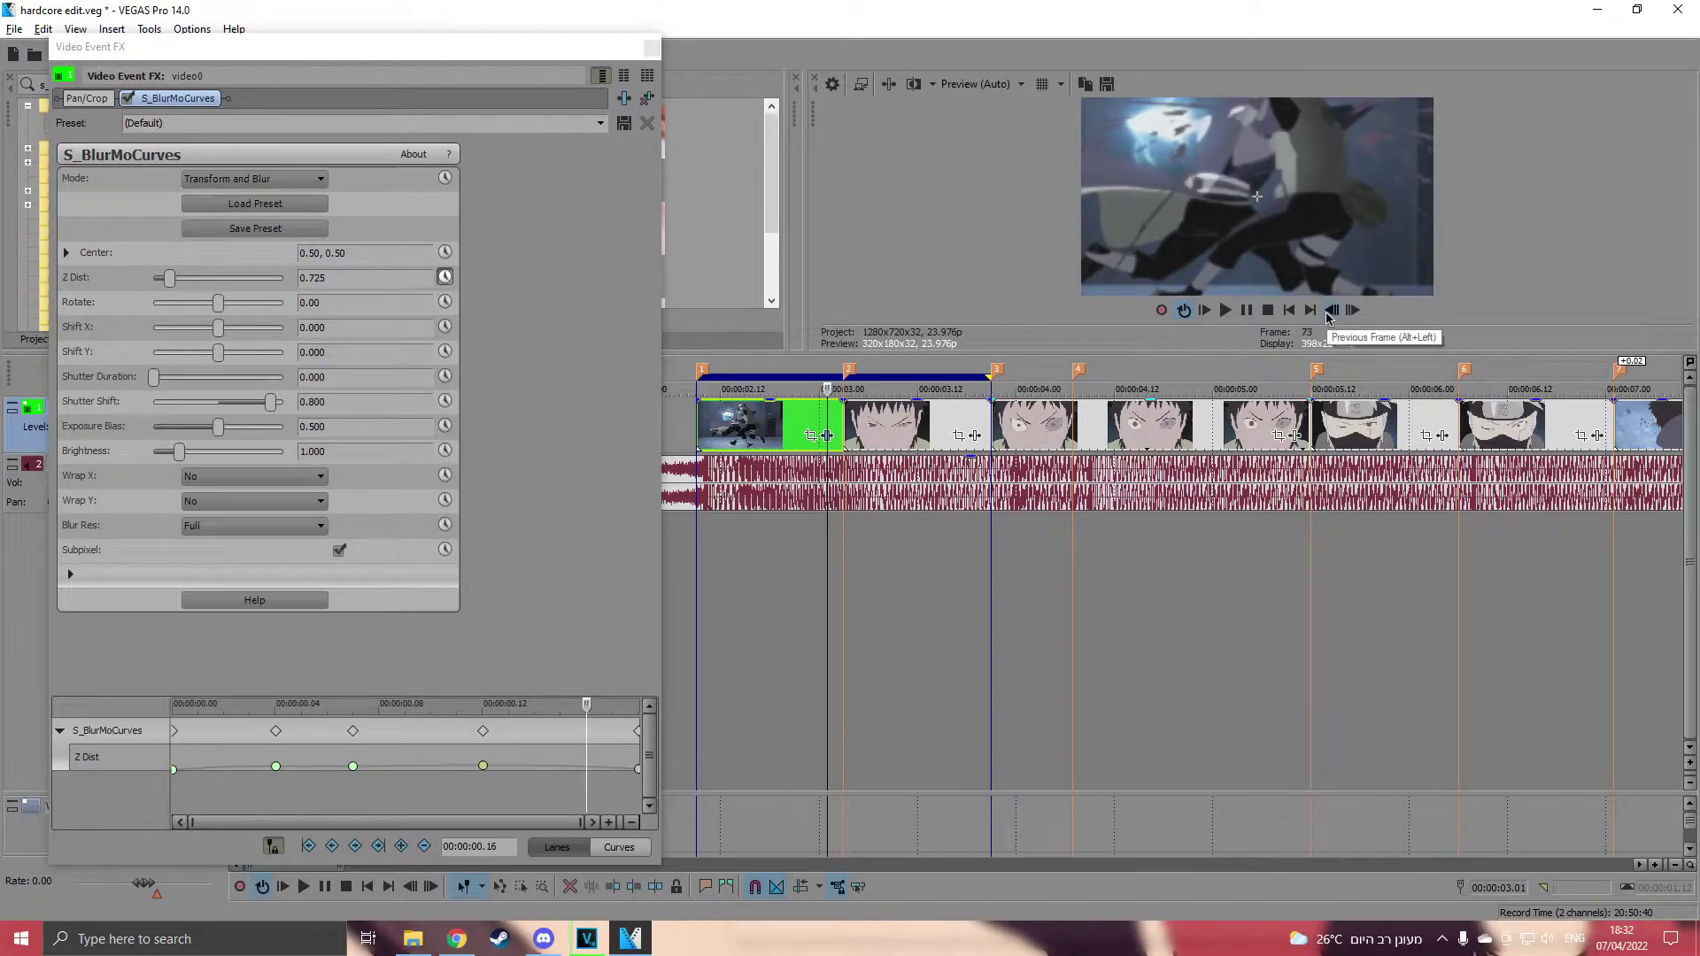
click(170, 280)
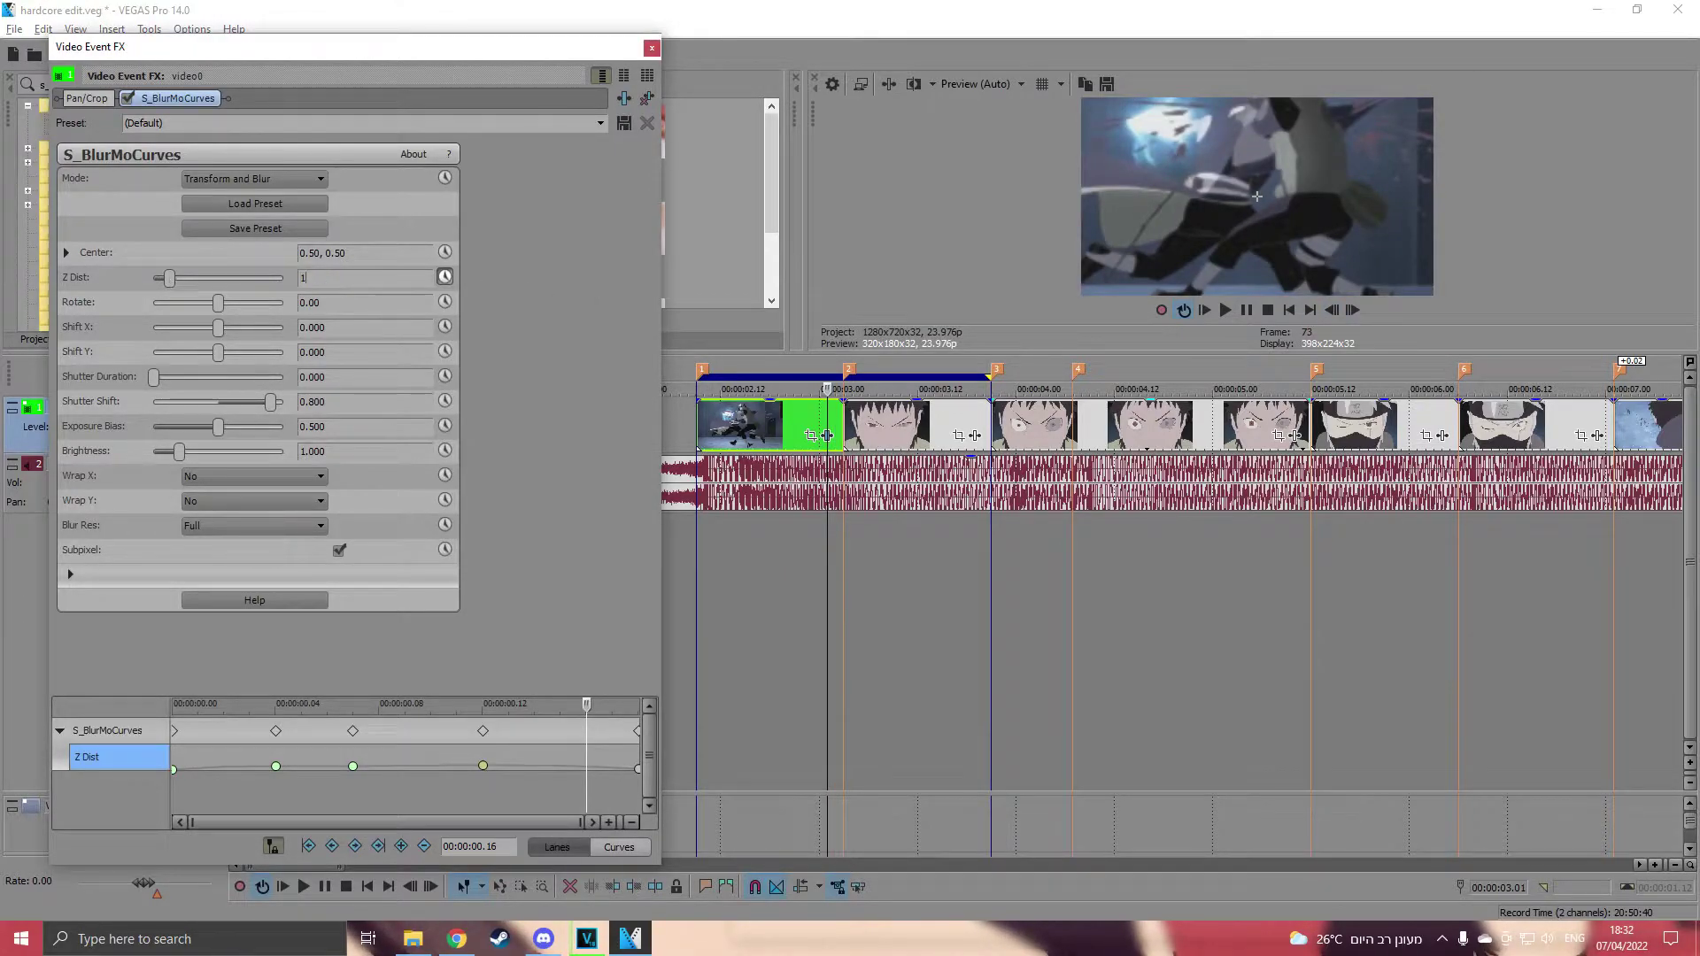
key(Return)
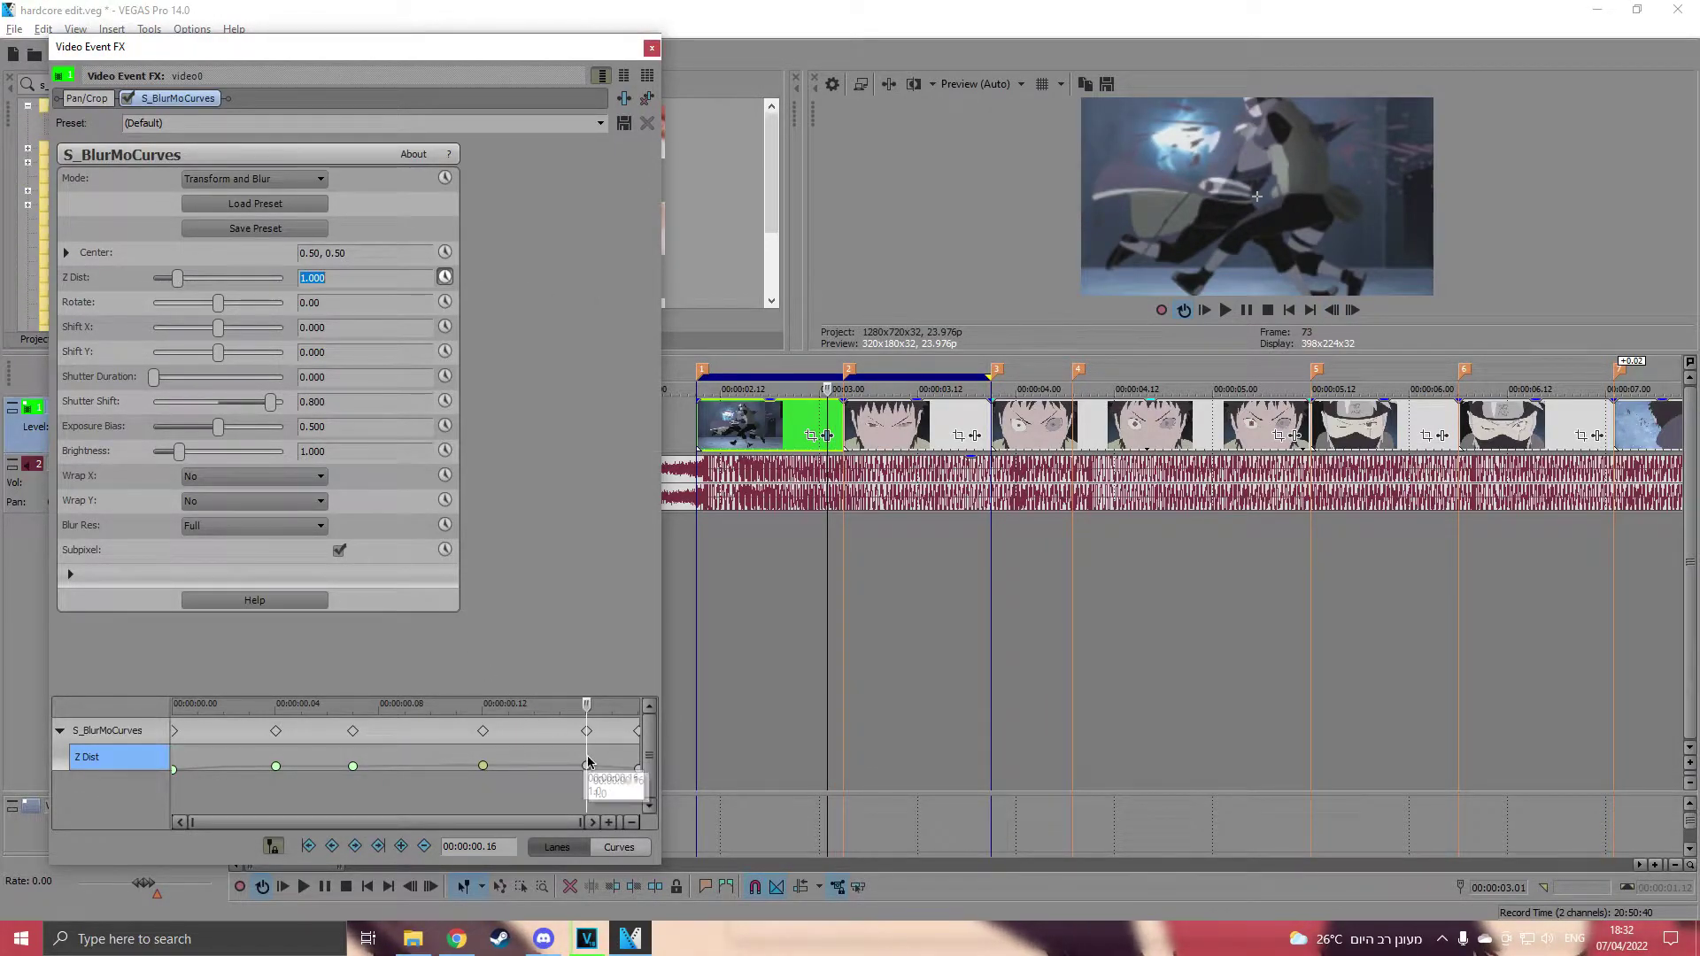
drag(583, 764, 557, 769)
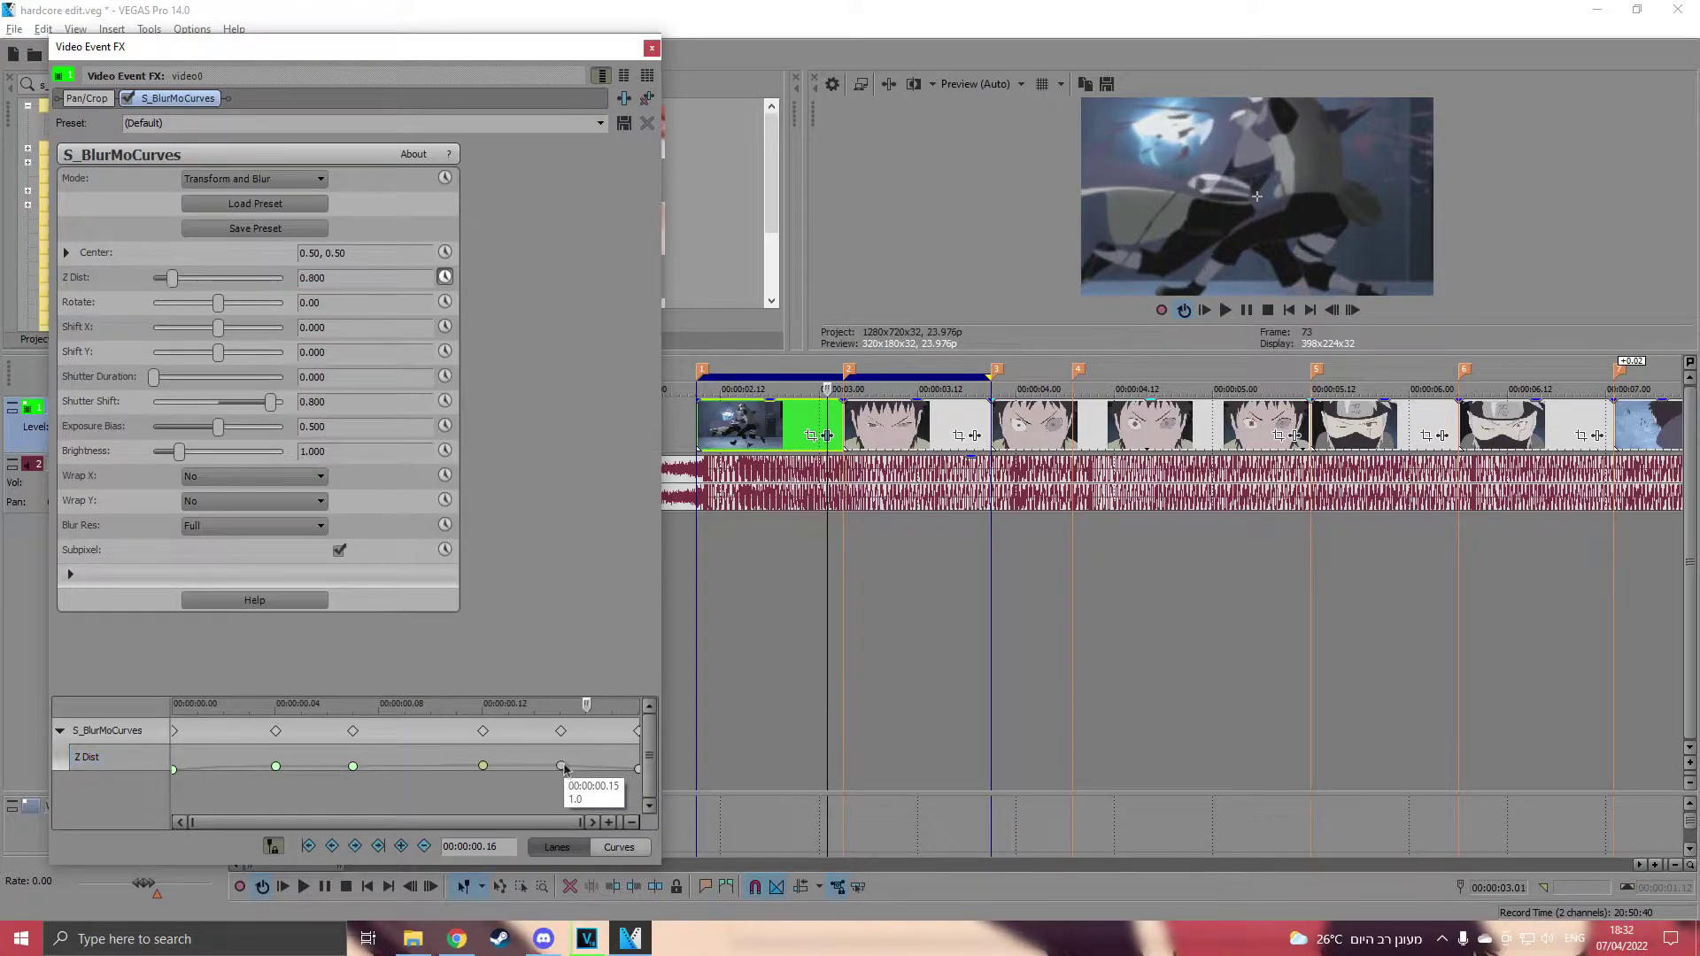
Add a Z Dist keyframe of 0.97 at 00:00:00.16 and set the keyframes at 00:00:00.15 and 00:00:00.16 to Slow Fade.
drag(361, 279, 170, 278)
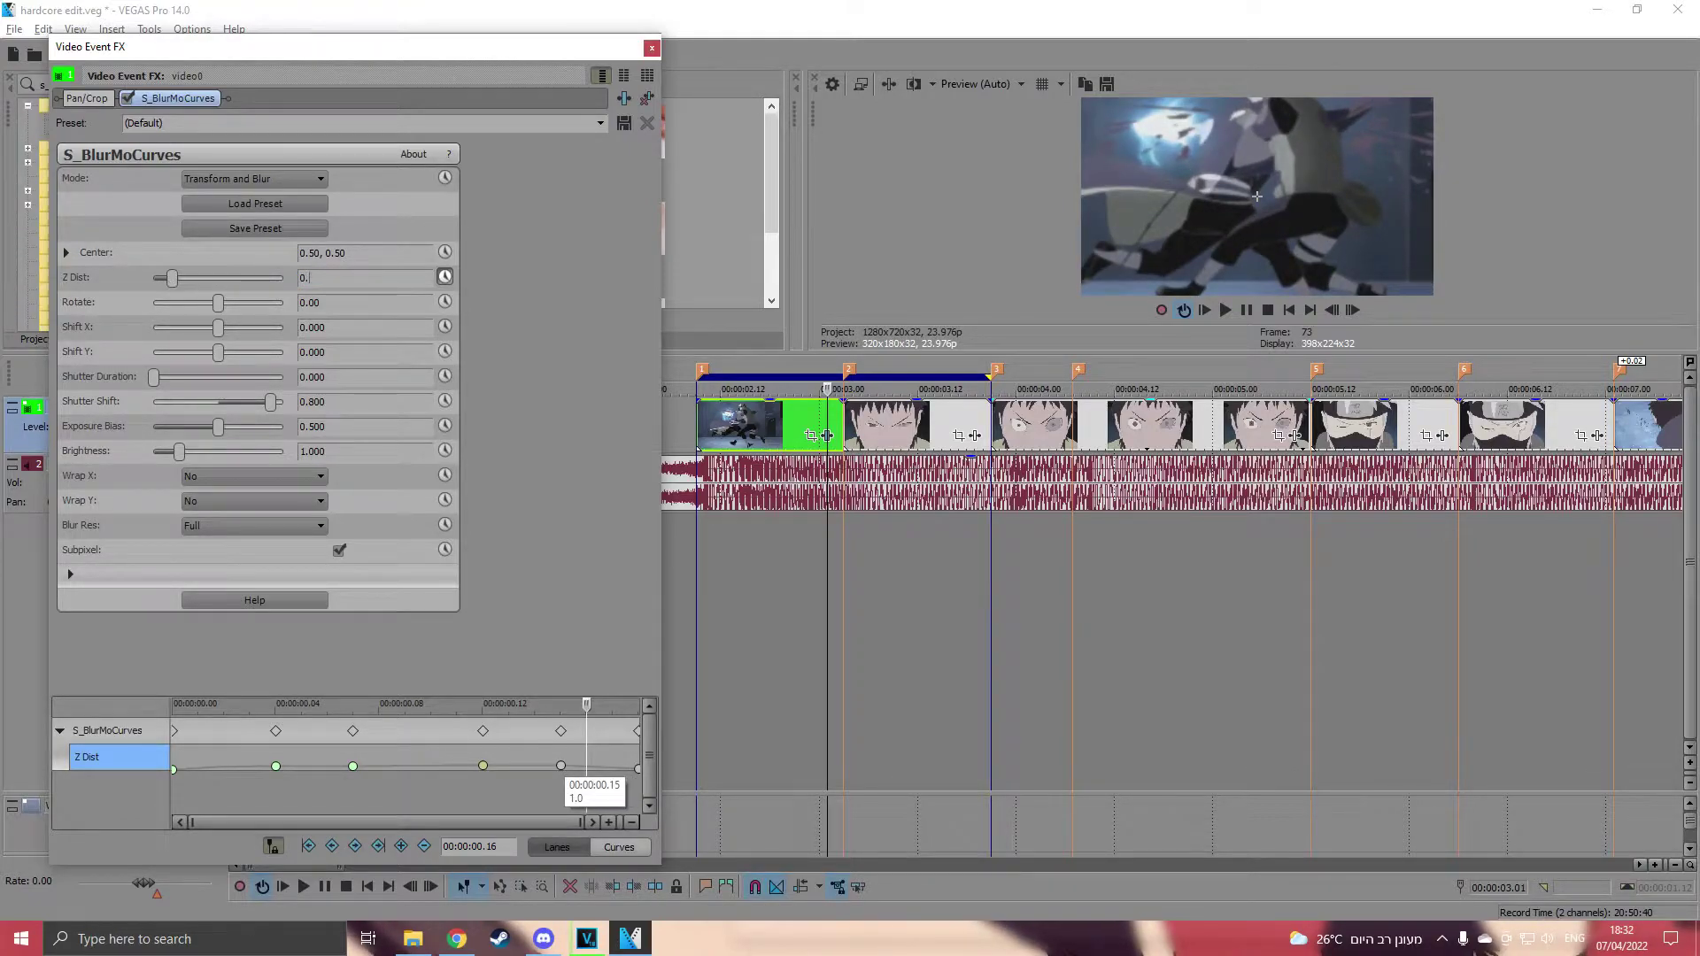
text(0.97)
key(Return)
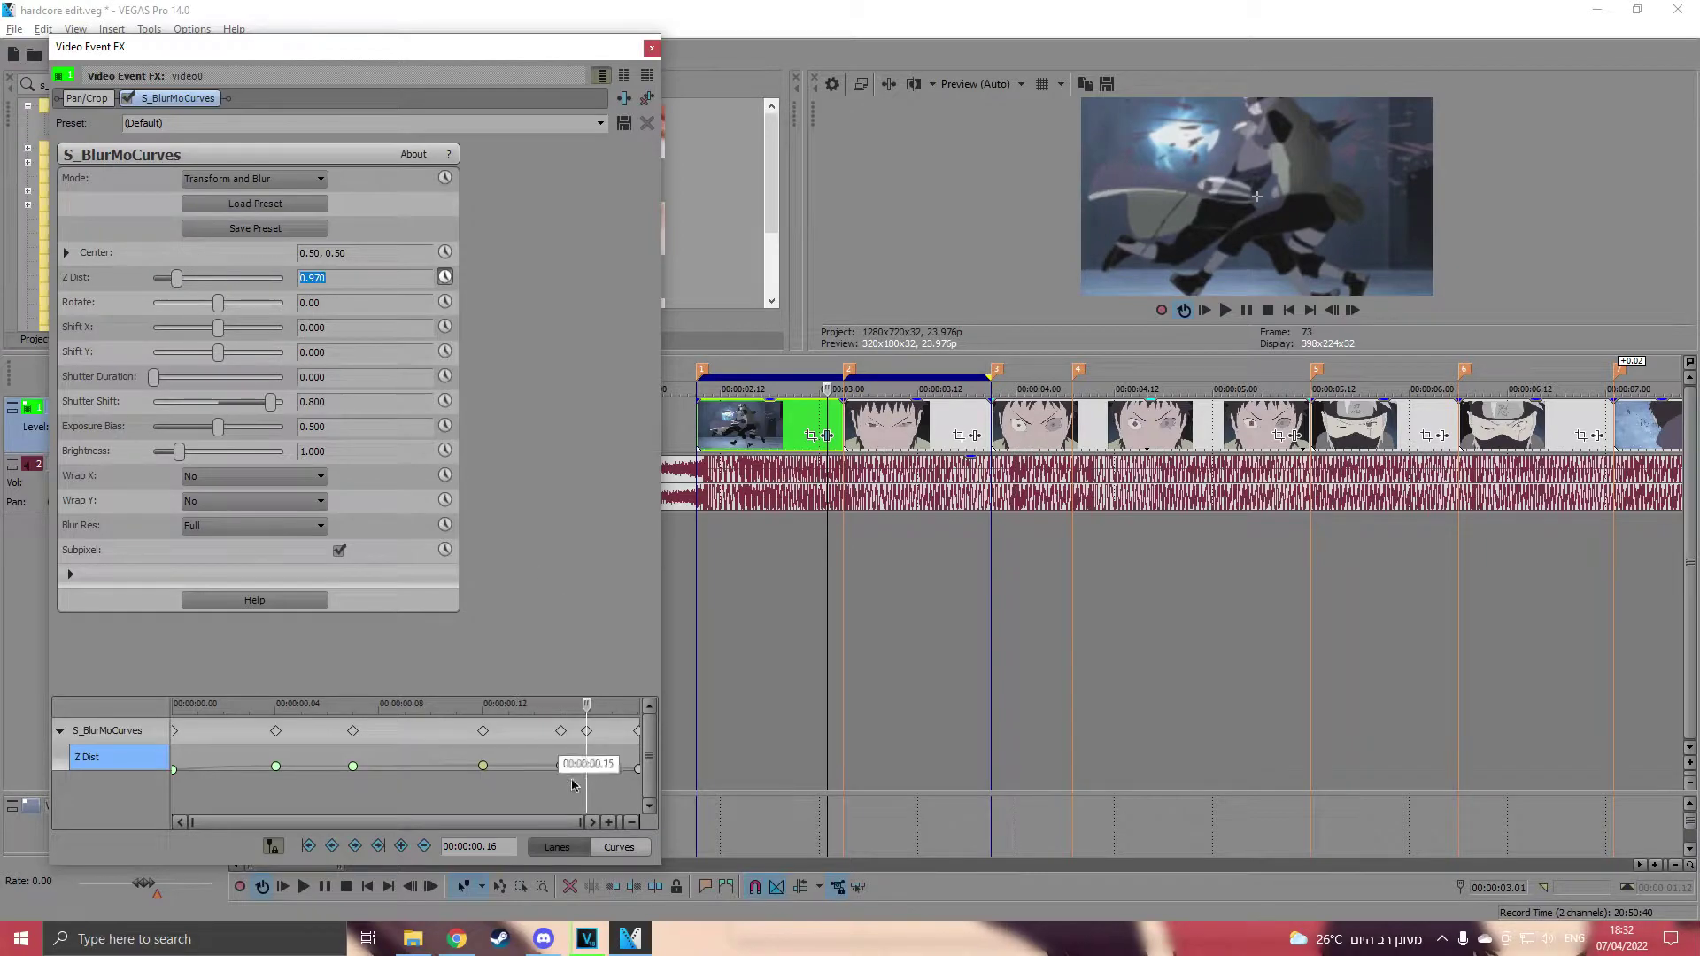
right_click(560, 766)
click(602, 657)
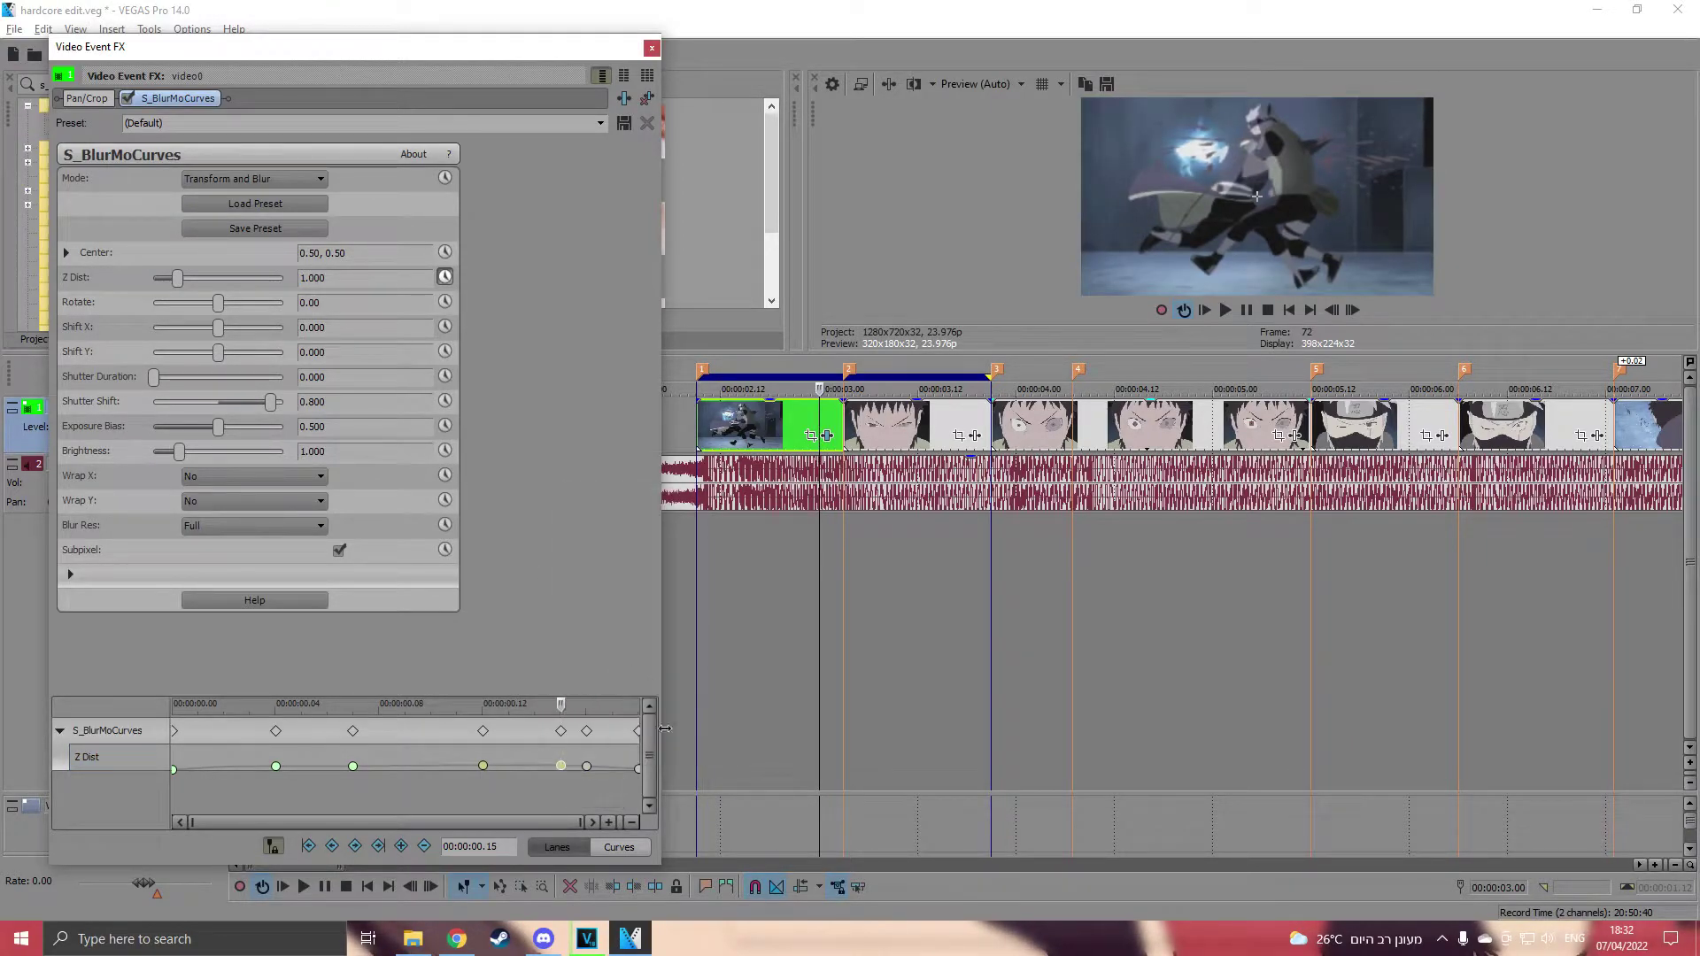
right_click(586, 766)
click(644, 656)
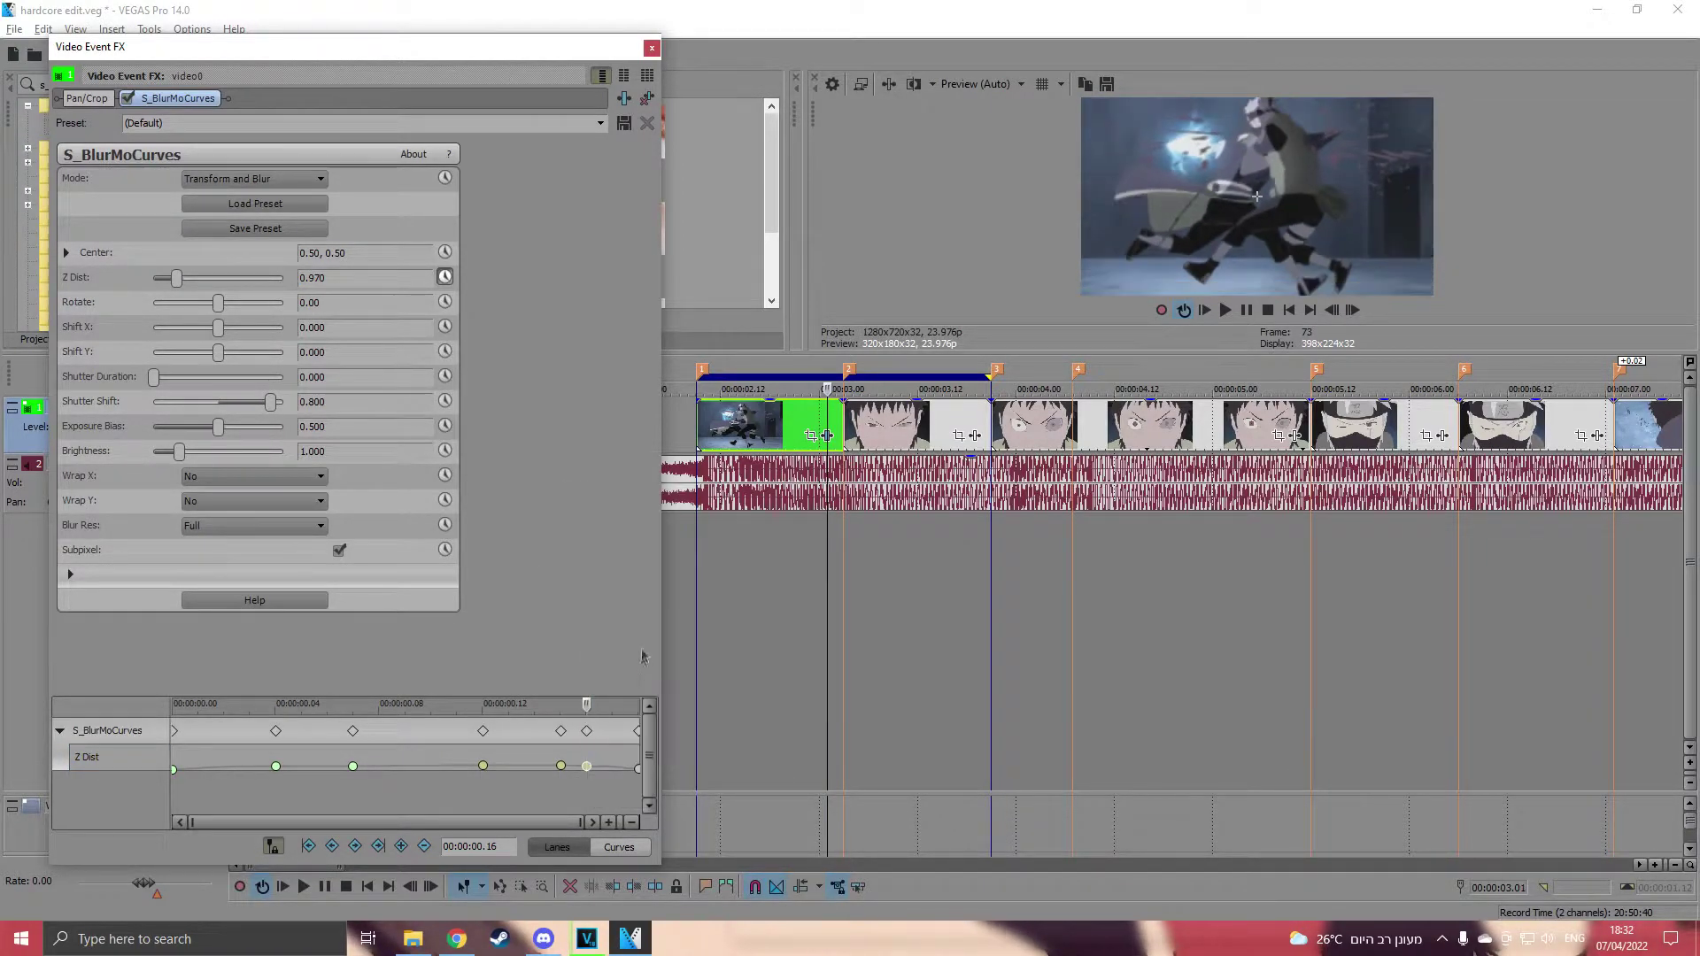
Close the effect window and play back the looped region to review the first clip's zoom.
click(652, 48)
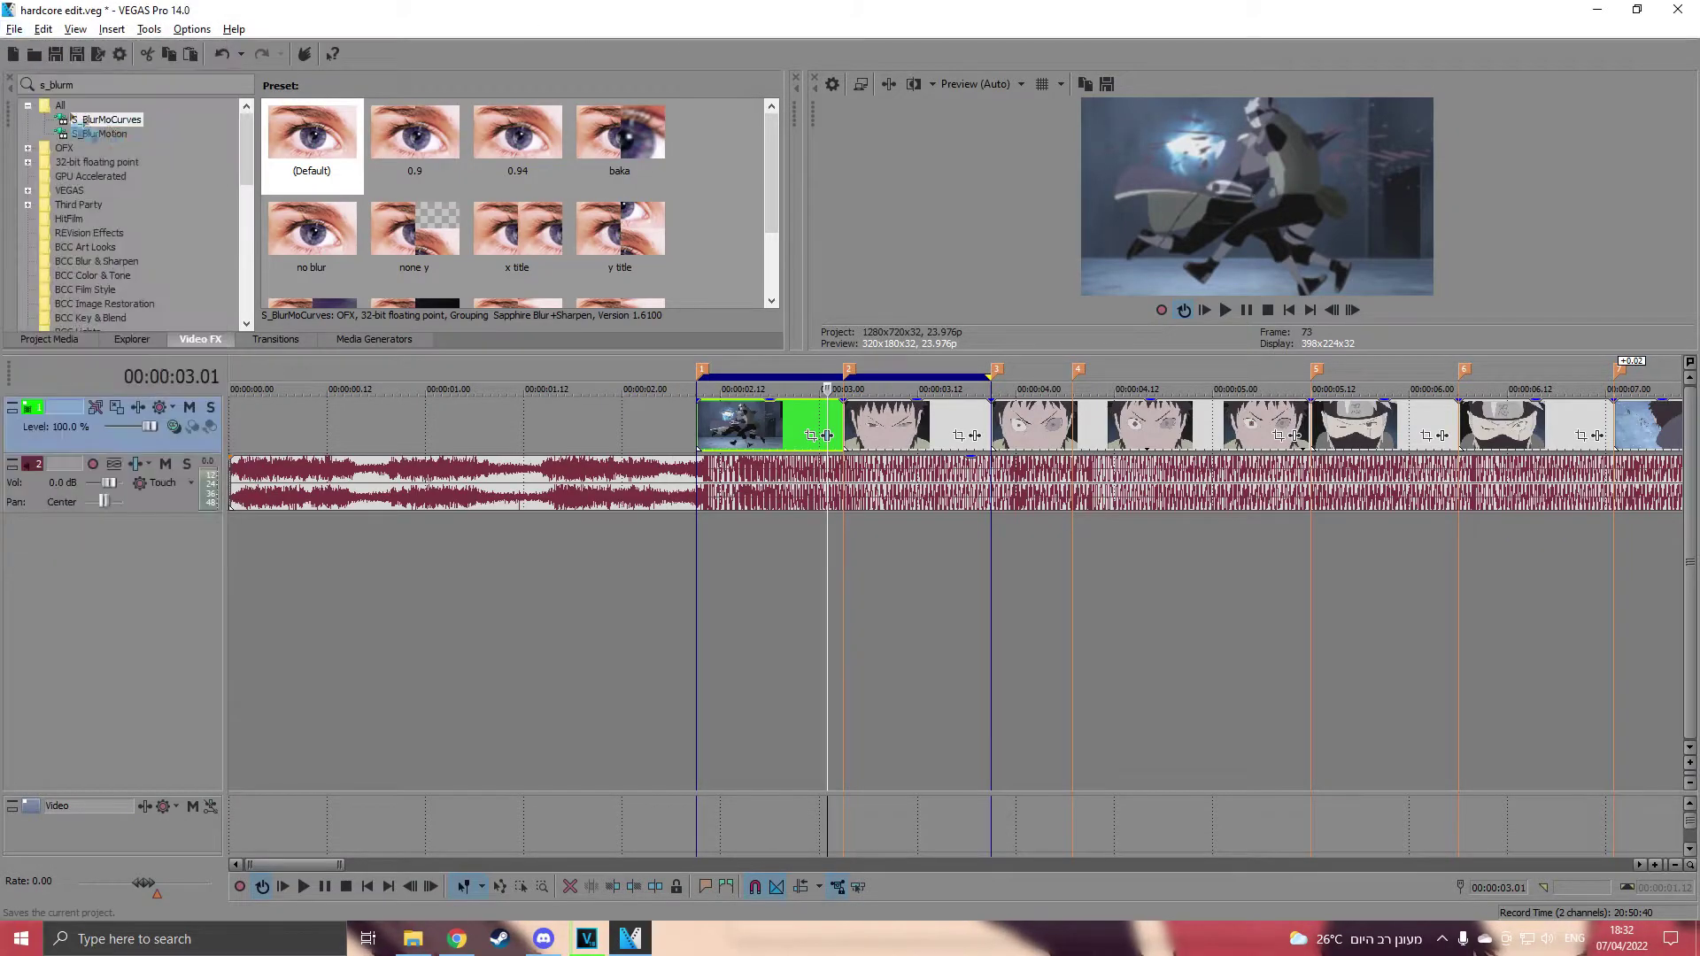
click(1225, 310)
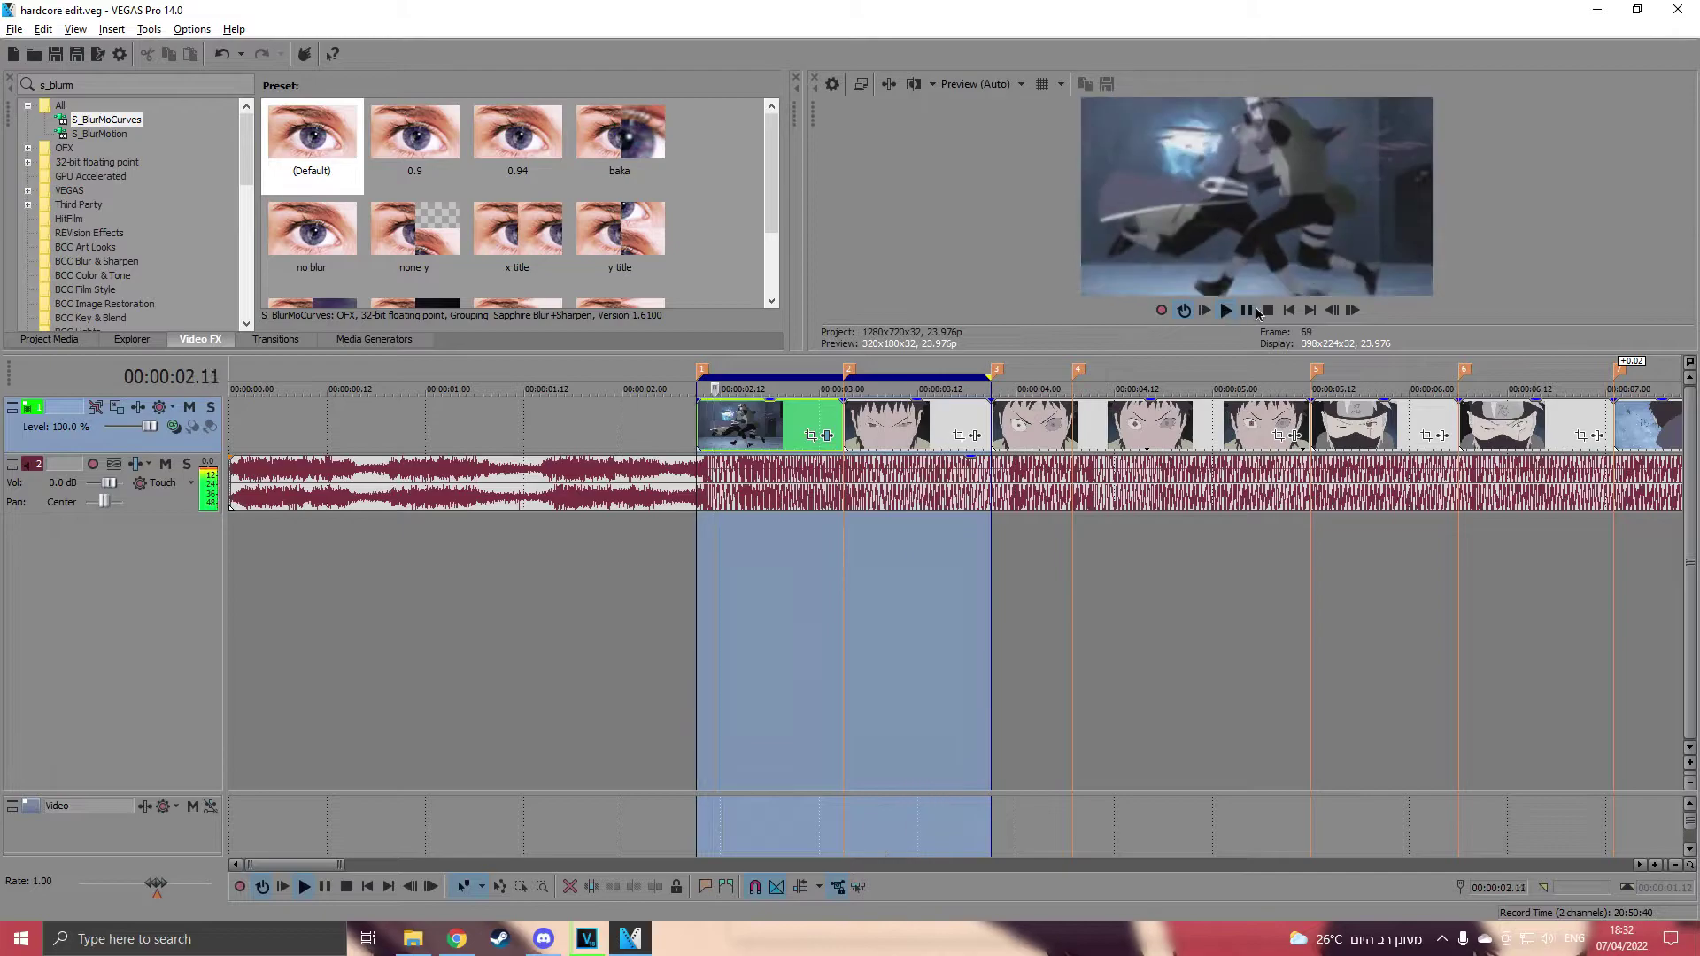
click(1250, 311)
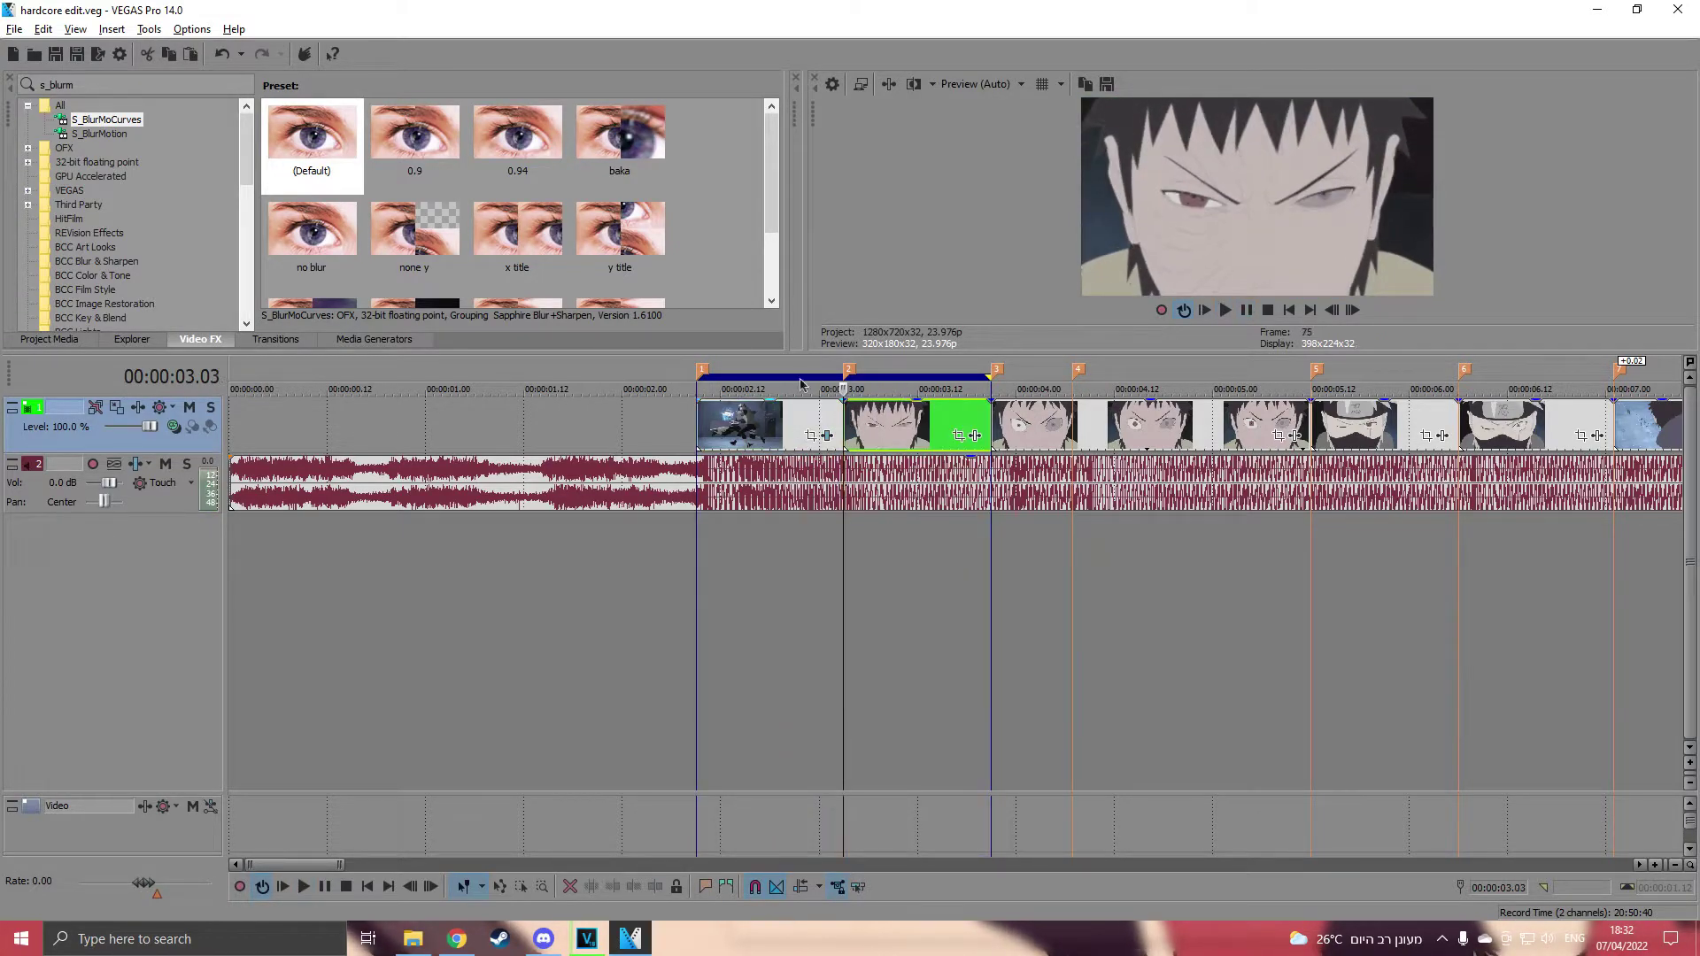
Apply the default S_BlurMoCurves preset to the second clip and set Shutter Shift to 0.8.
click(309, 140)
drag(399, 142, 901, 418)
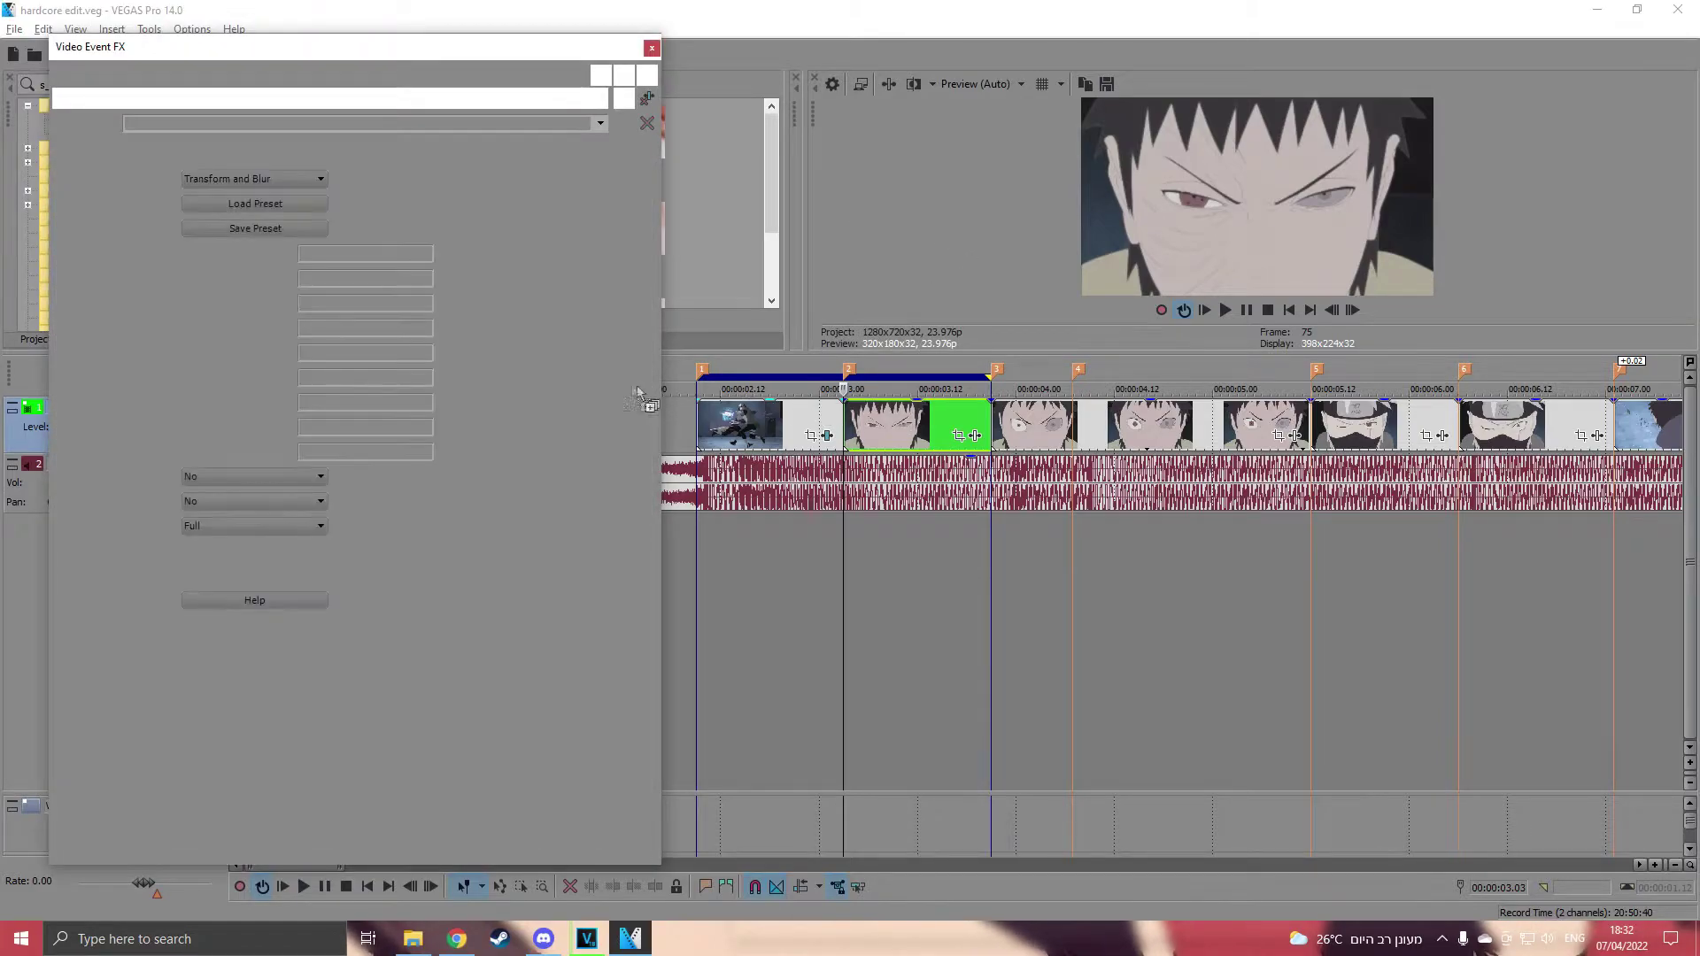
drag(229, 386, 100, 382)
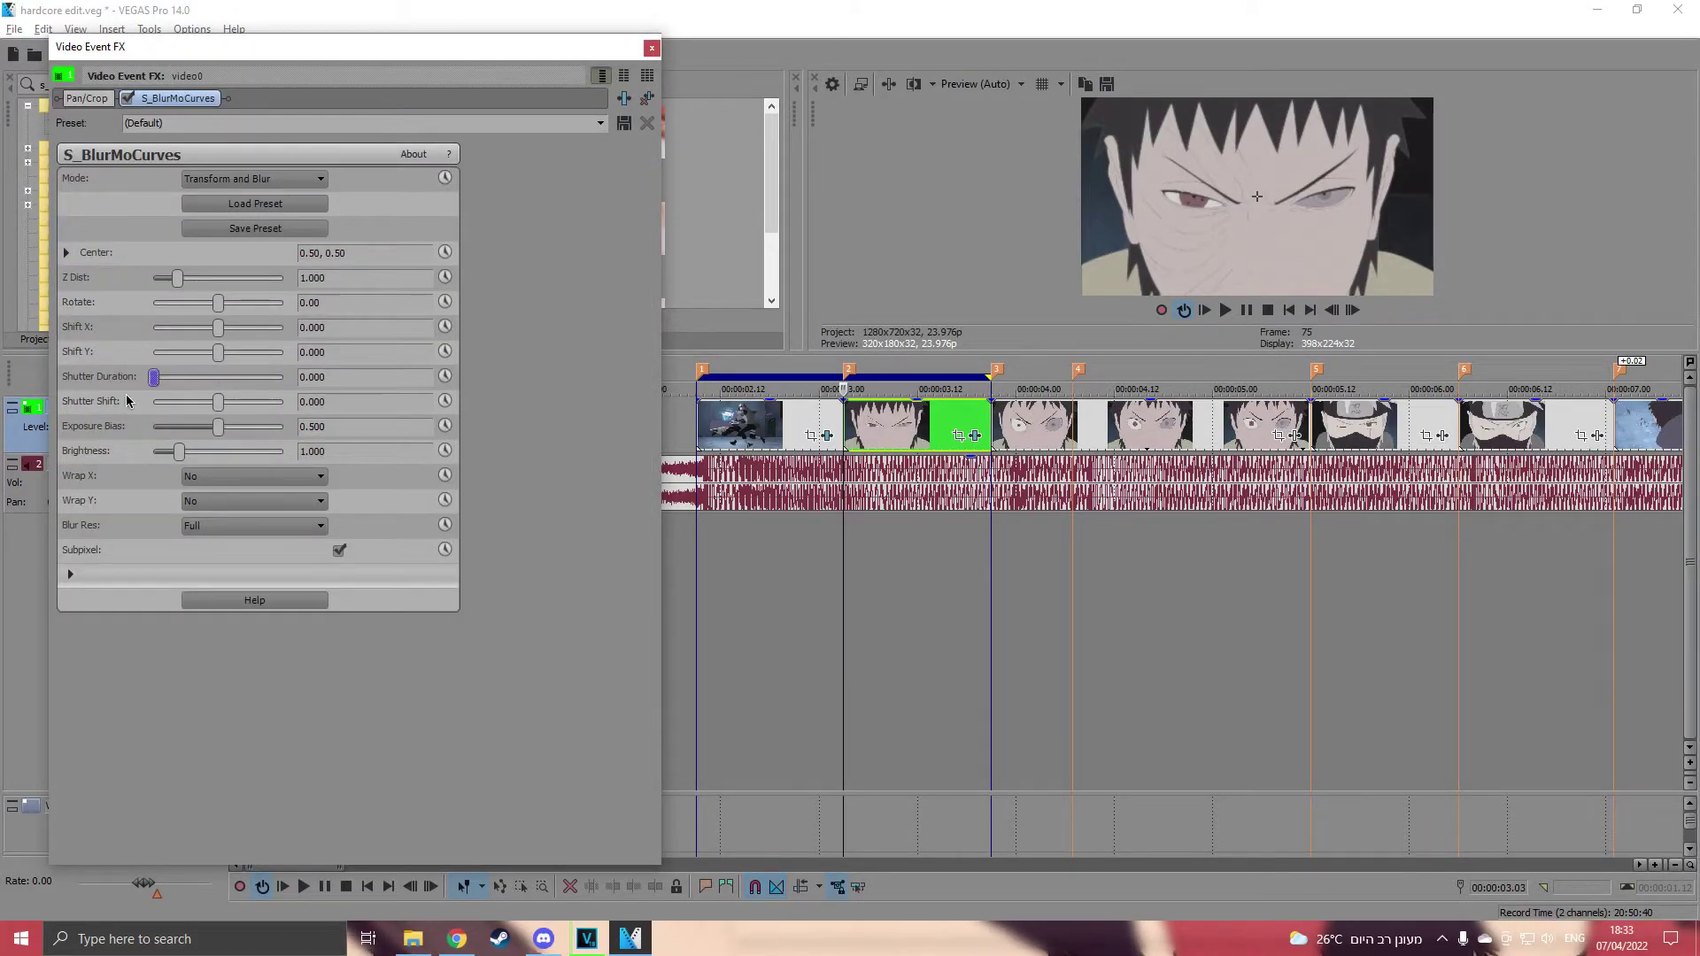
double_click(347, 399)
text(0.8)
key(Return)
Set the second clip's Z Dist to 1.2 and both Wrap X and Wrap Y to Reflect.
click(330, 277)
text(1.2)
key(Return)
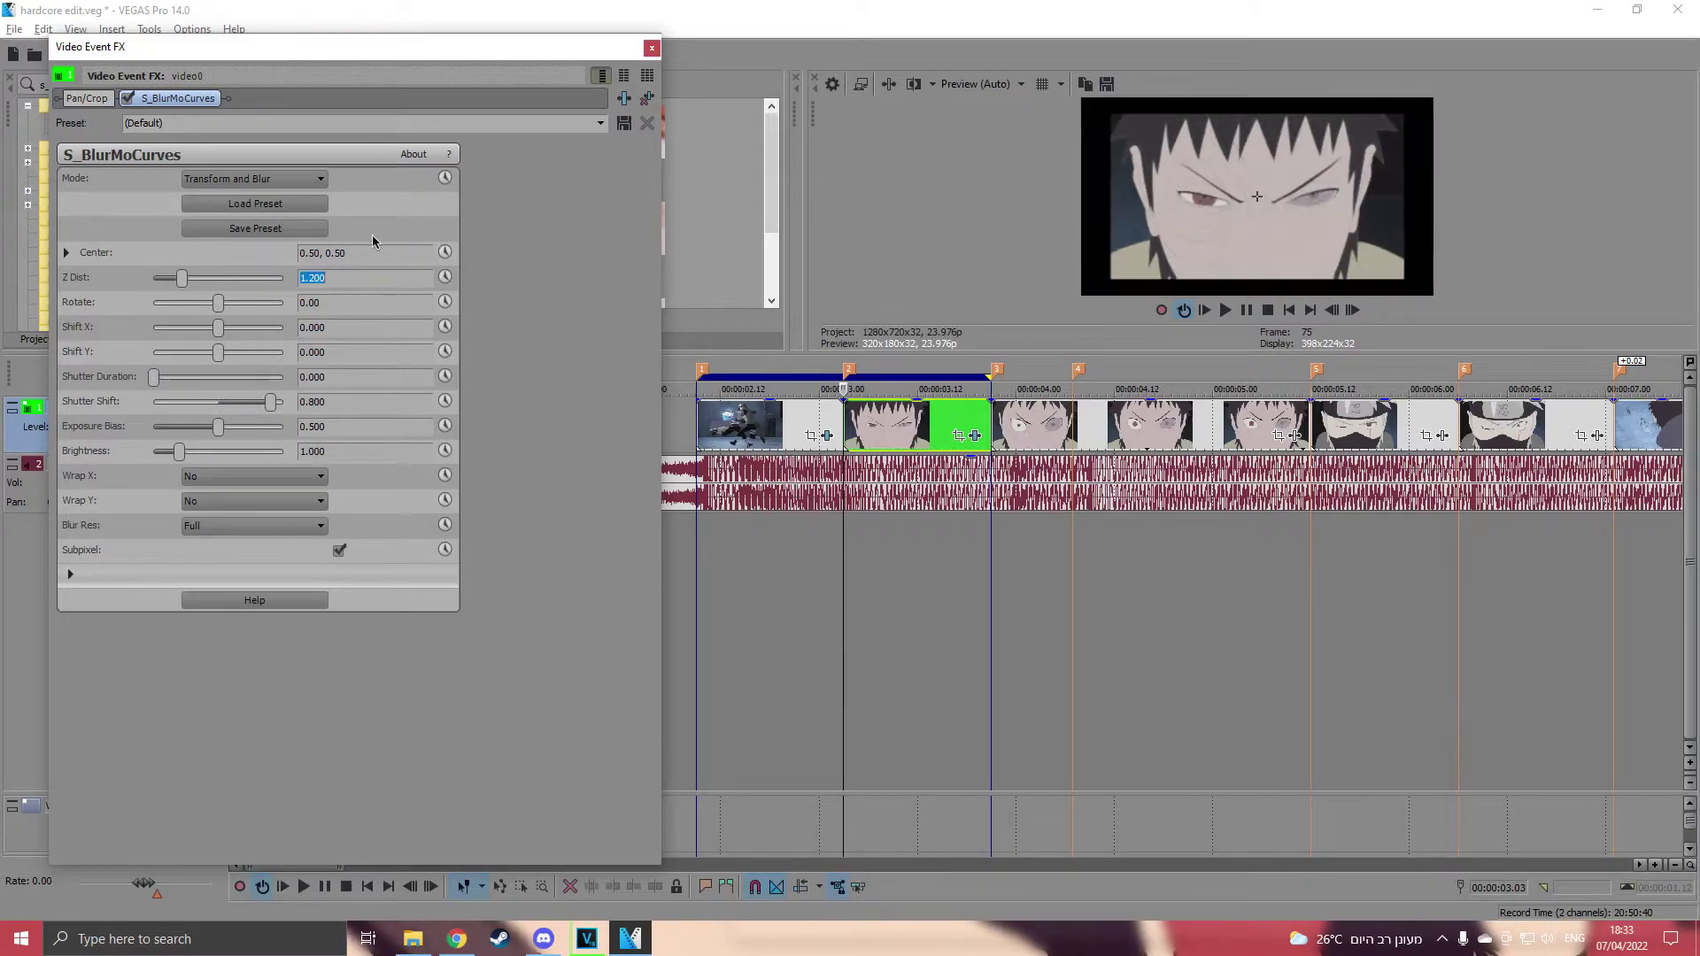
click(253, 477)
click(212, 507)
click(213, 501)
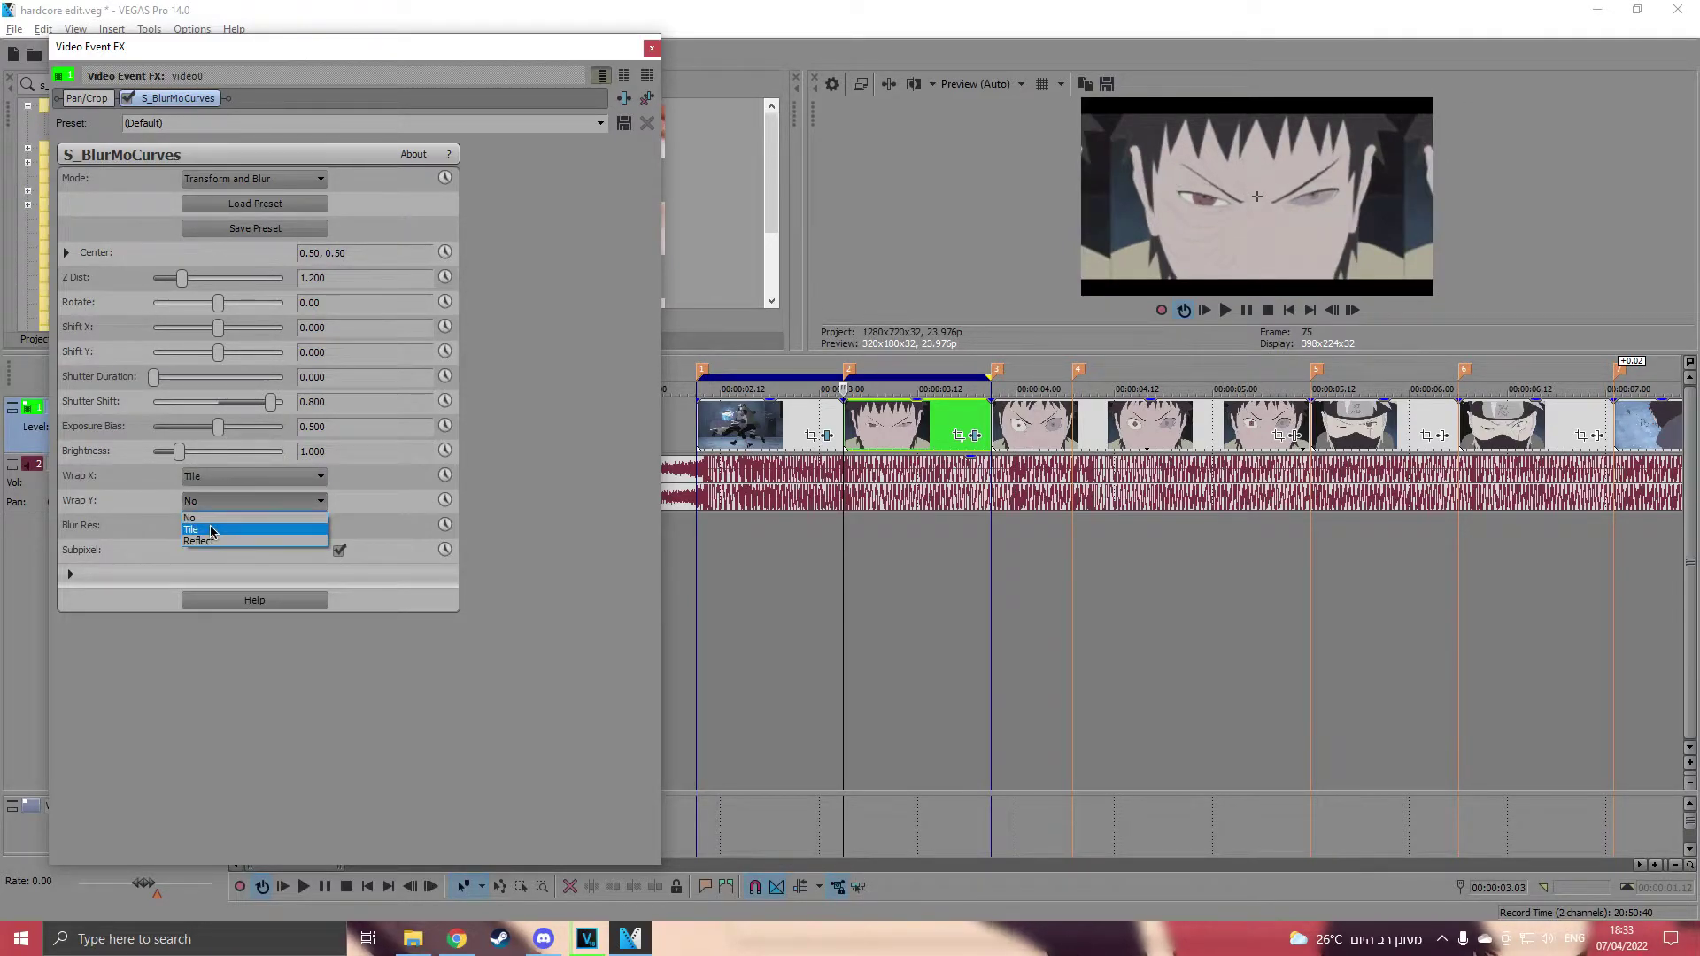
click(212, 529)
click(217, 476)
click(212, 516)
click(221, 501)
click(229, 542)
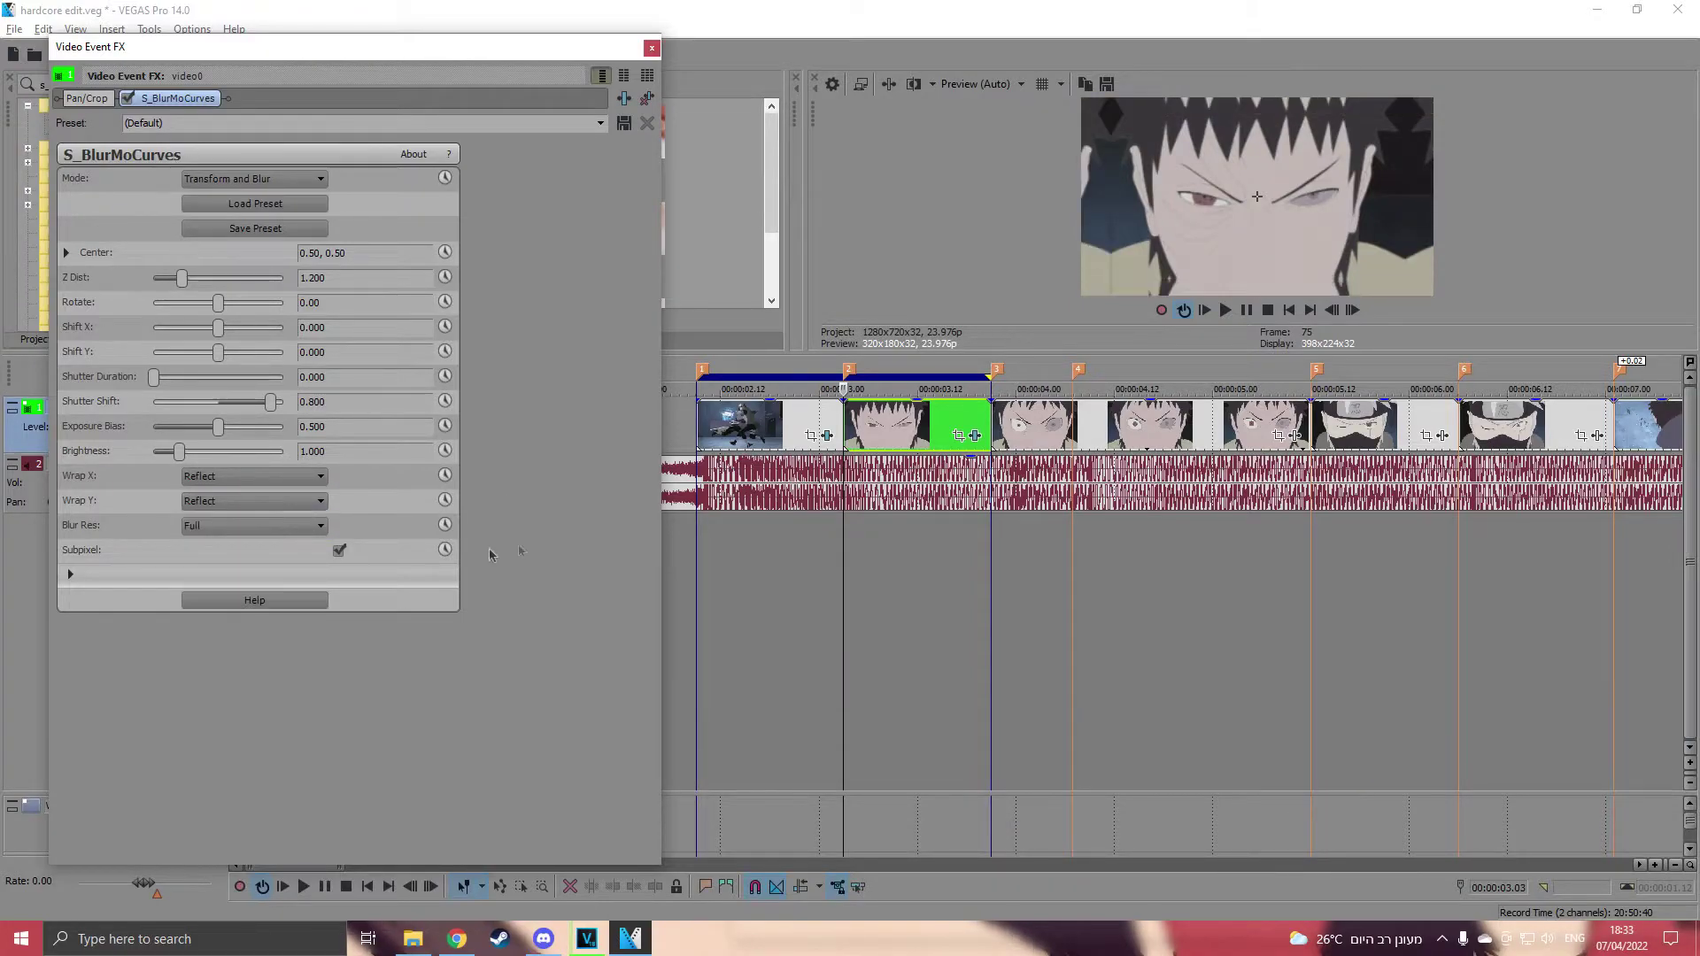
Enable Z Dist keyframing at the clip's start and add a keyframe of 0.89 at 00:00:00.04, both with Fast Fade.
click(444, 276)
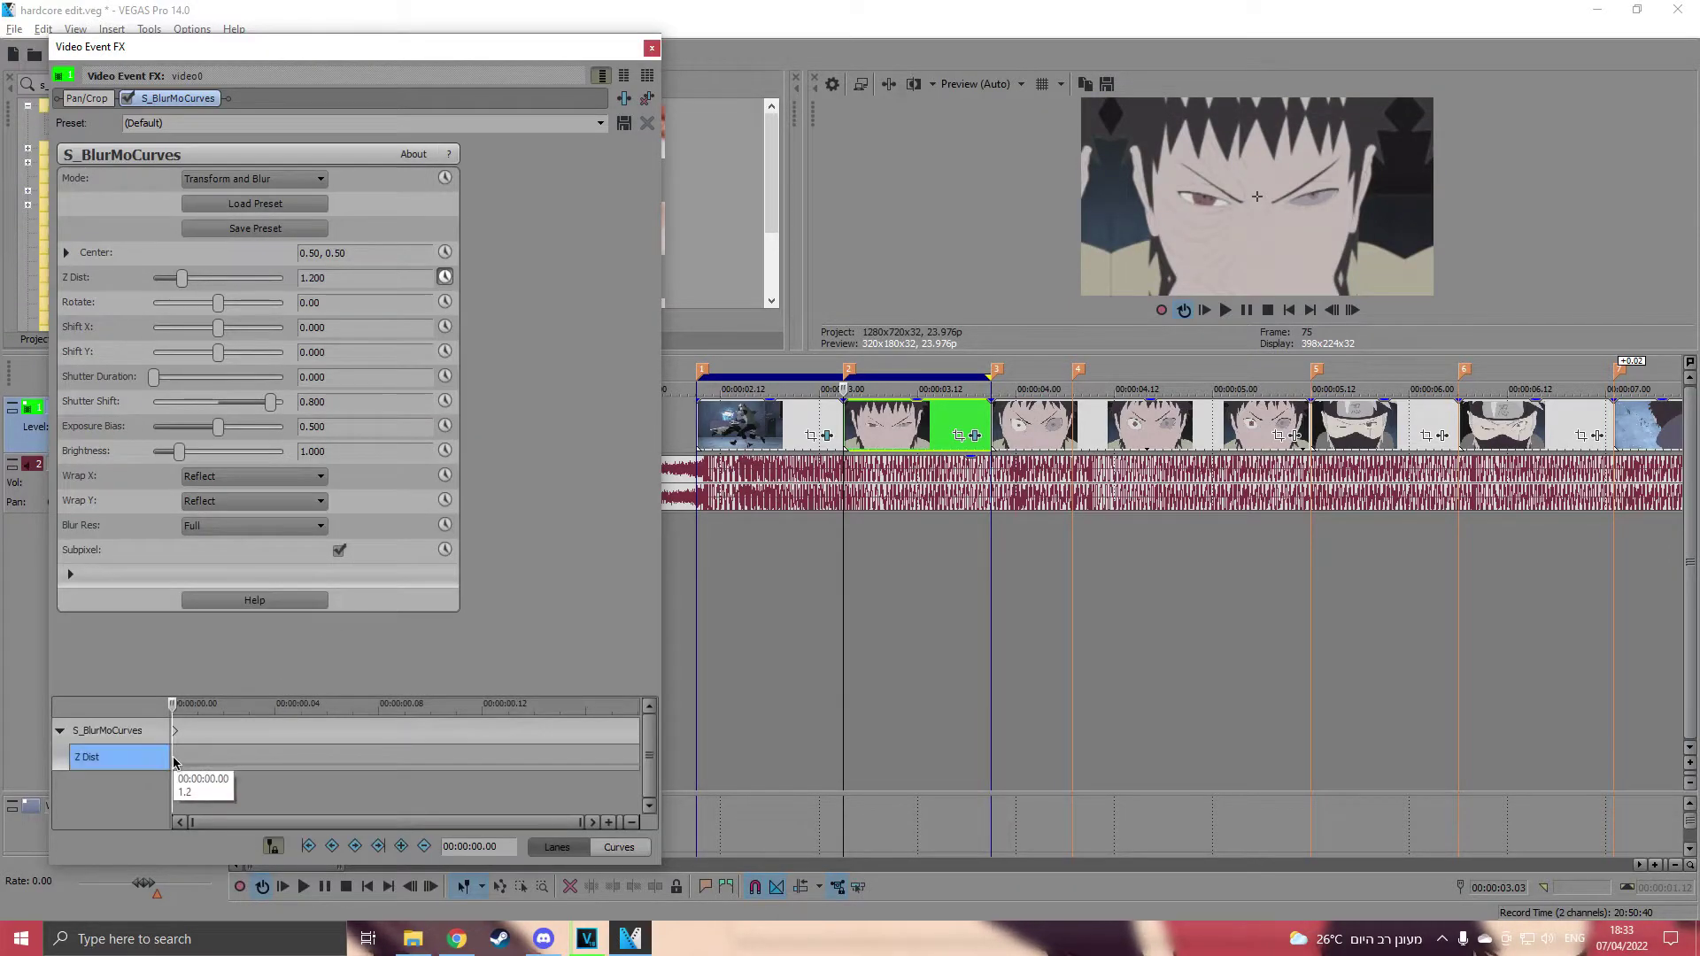
click(1355, 309)
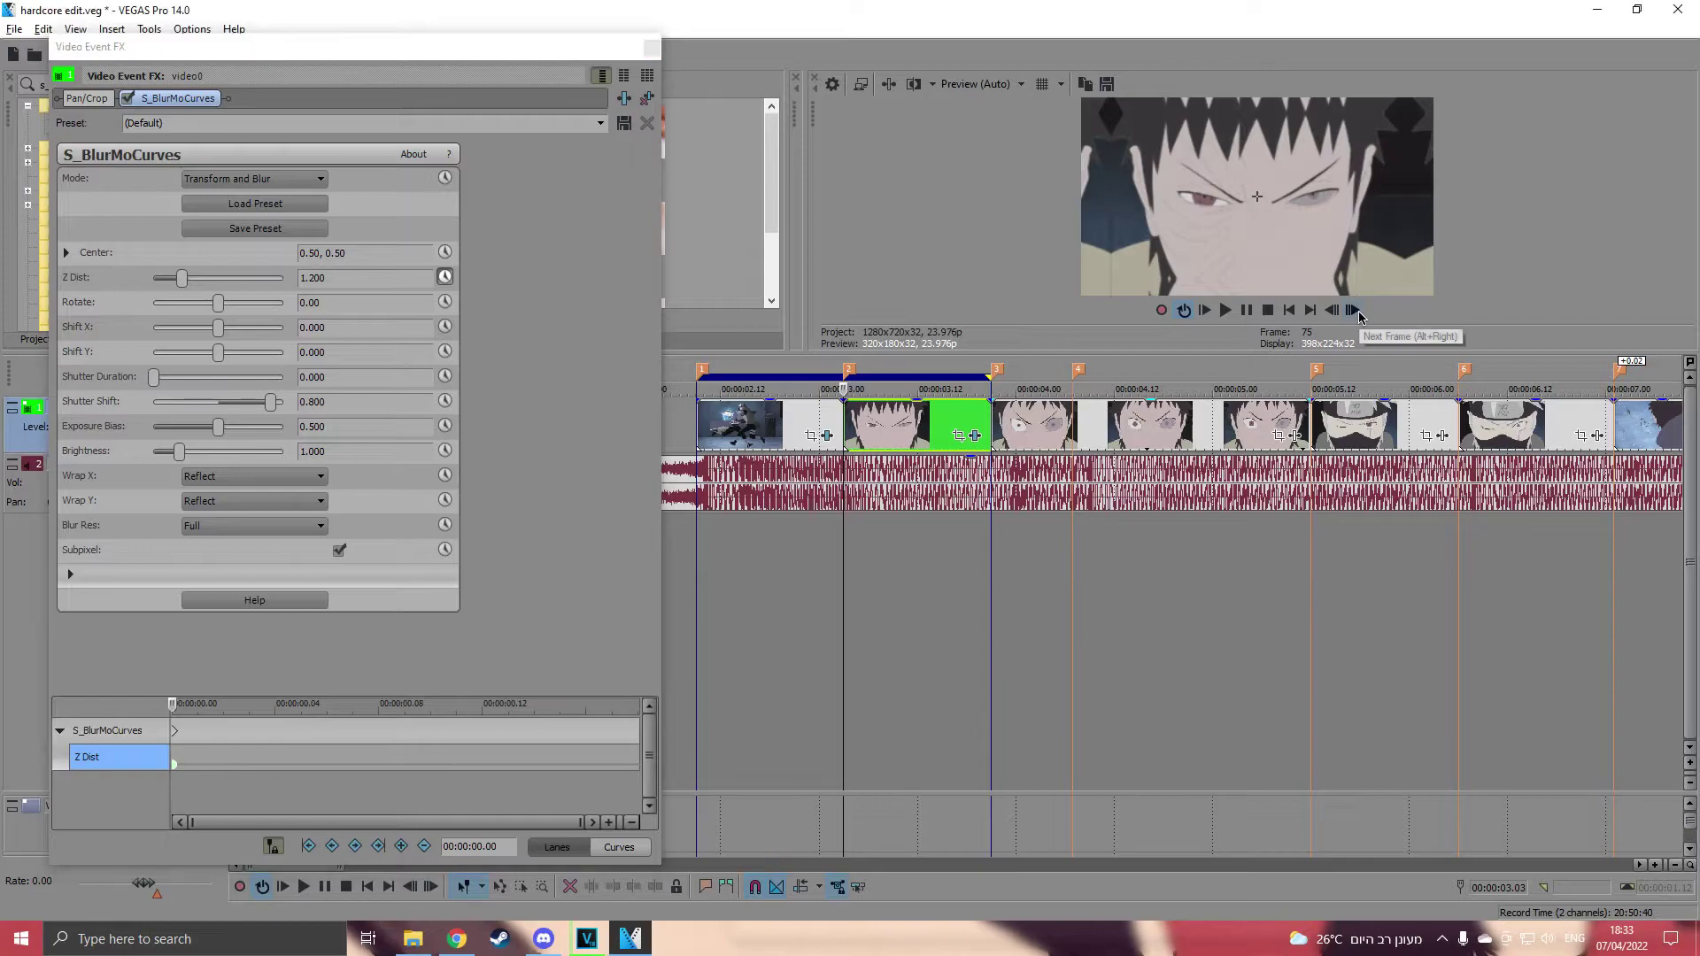
click(1355, 309)
click(1355, 309)
click(1355, 309)
double_click(318, 277)
text(0)
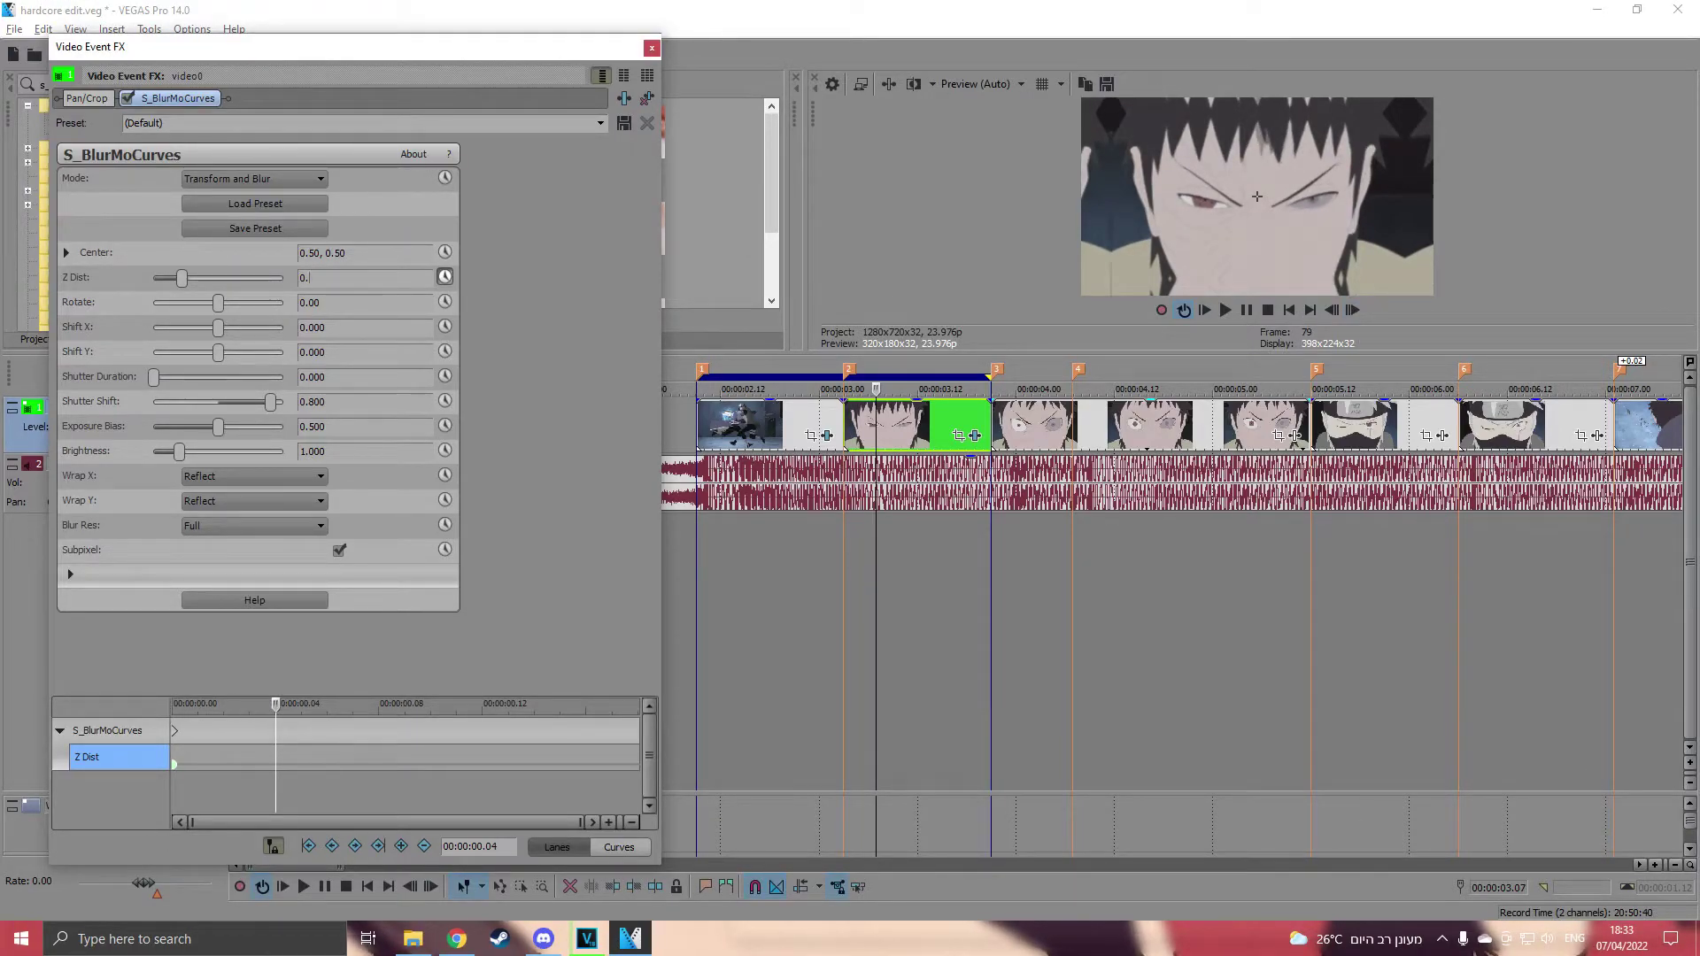
text(.89)
key(Return)
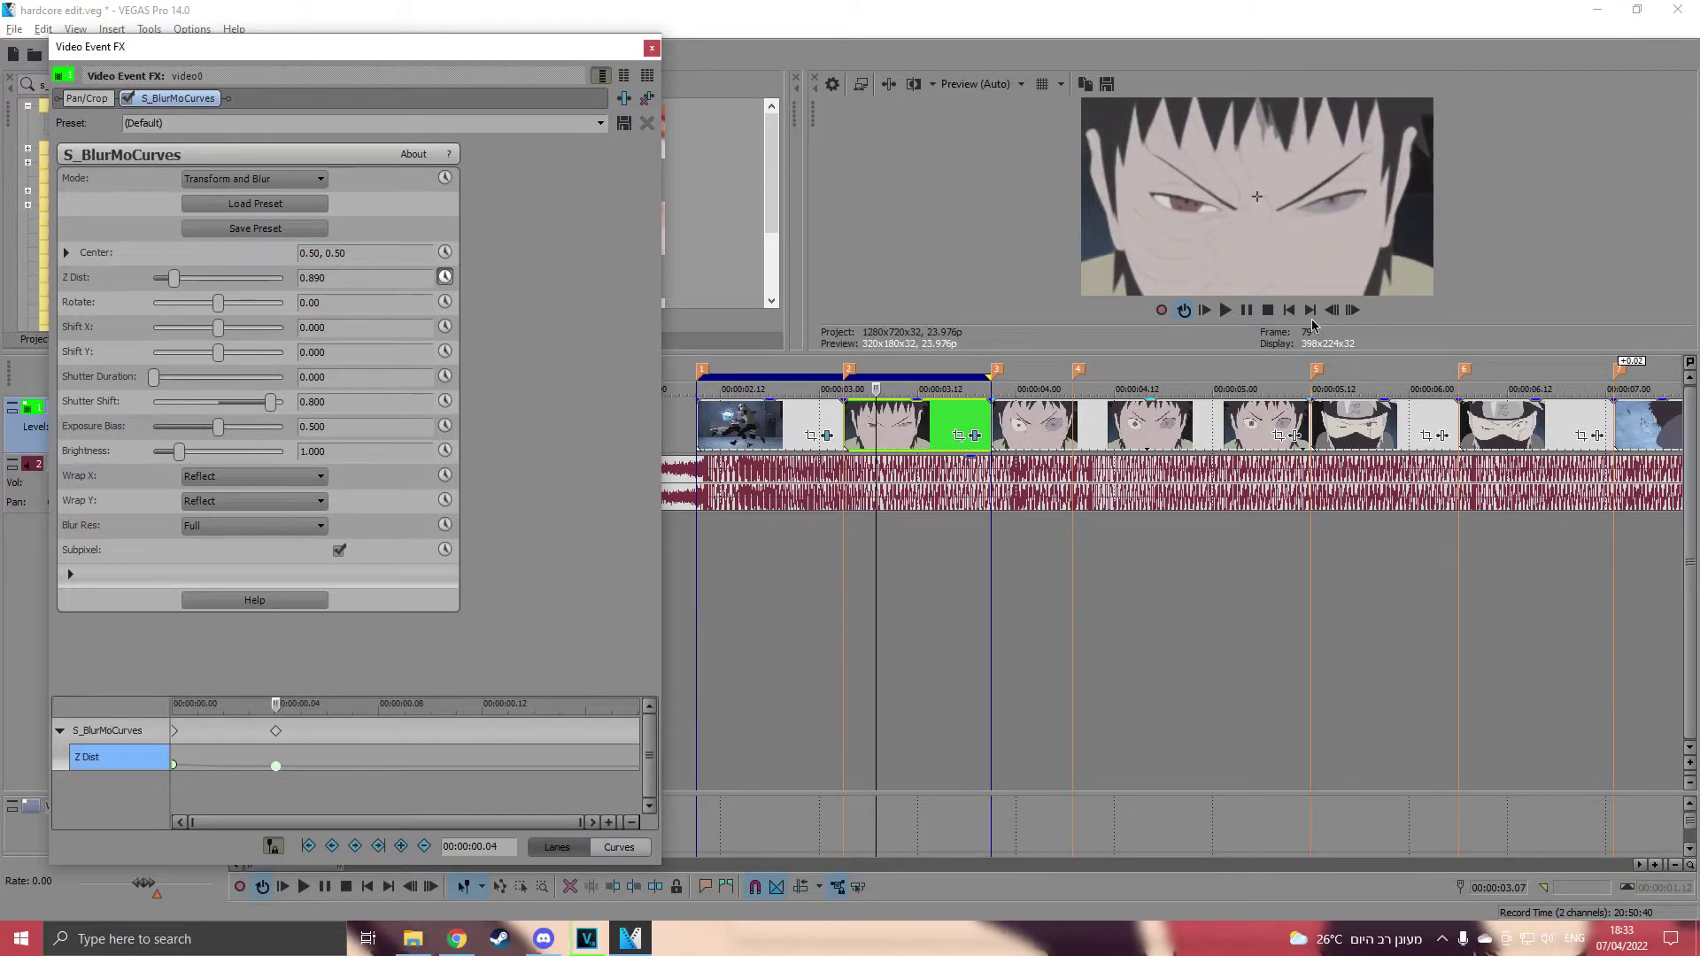
Add a Z Dist keyframe of 0.835 at 00:00:00.07 and set it to Fast Fade.
click(1352, 310)
click(1353, 310)
click(1353, 310)
click(236, 284)
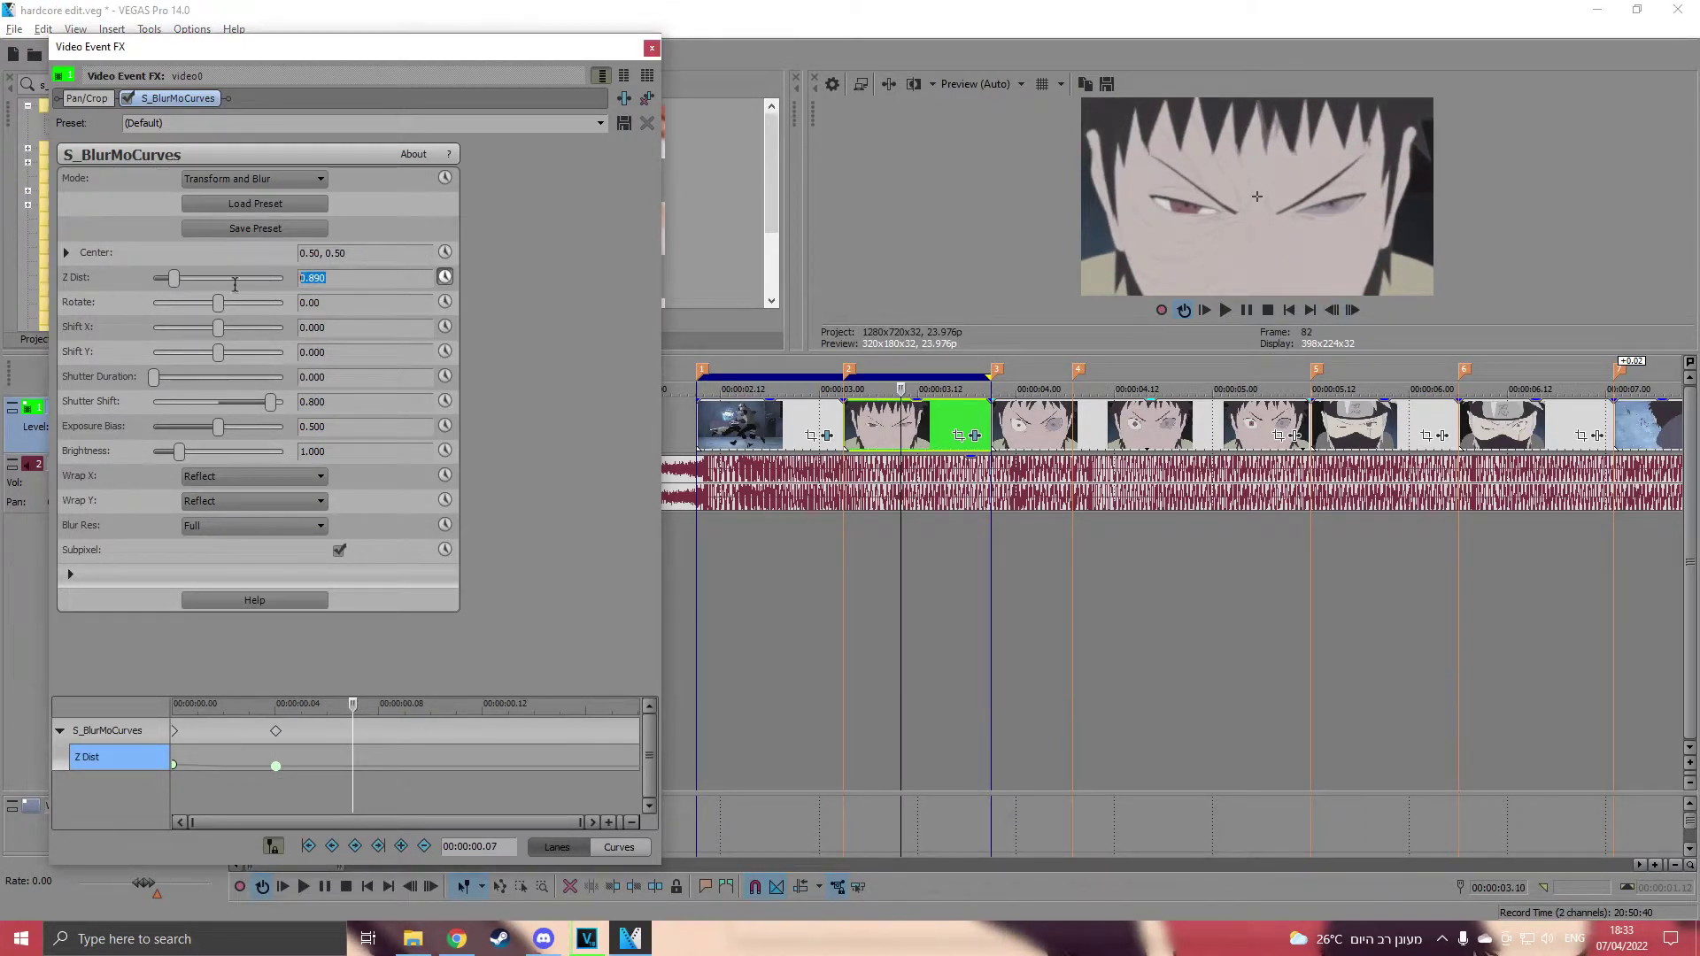
text(0.835)
key(Return)
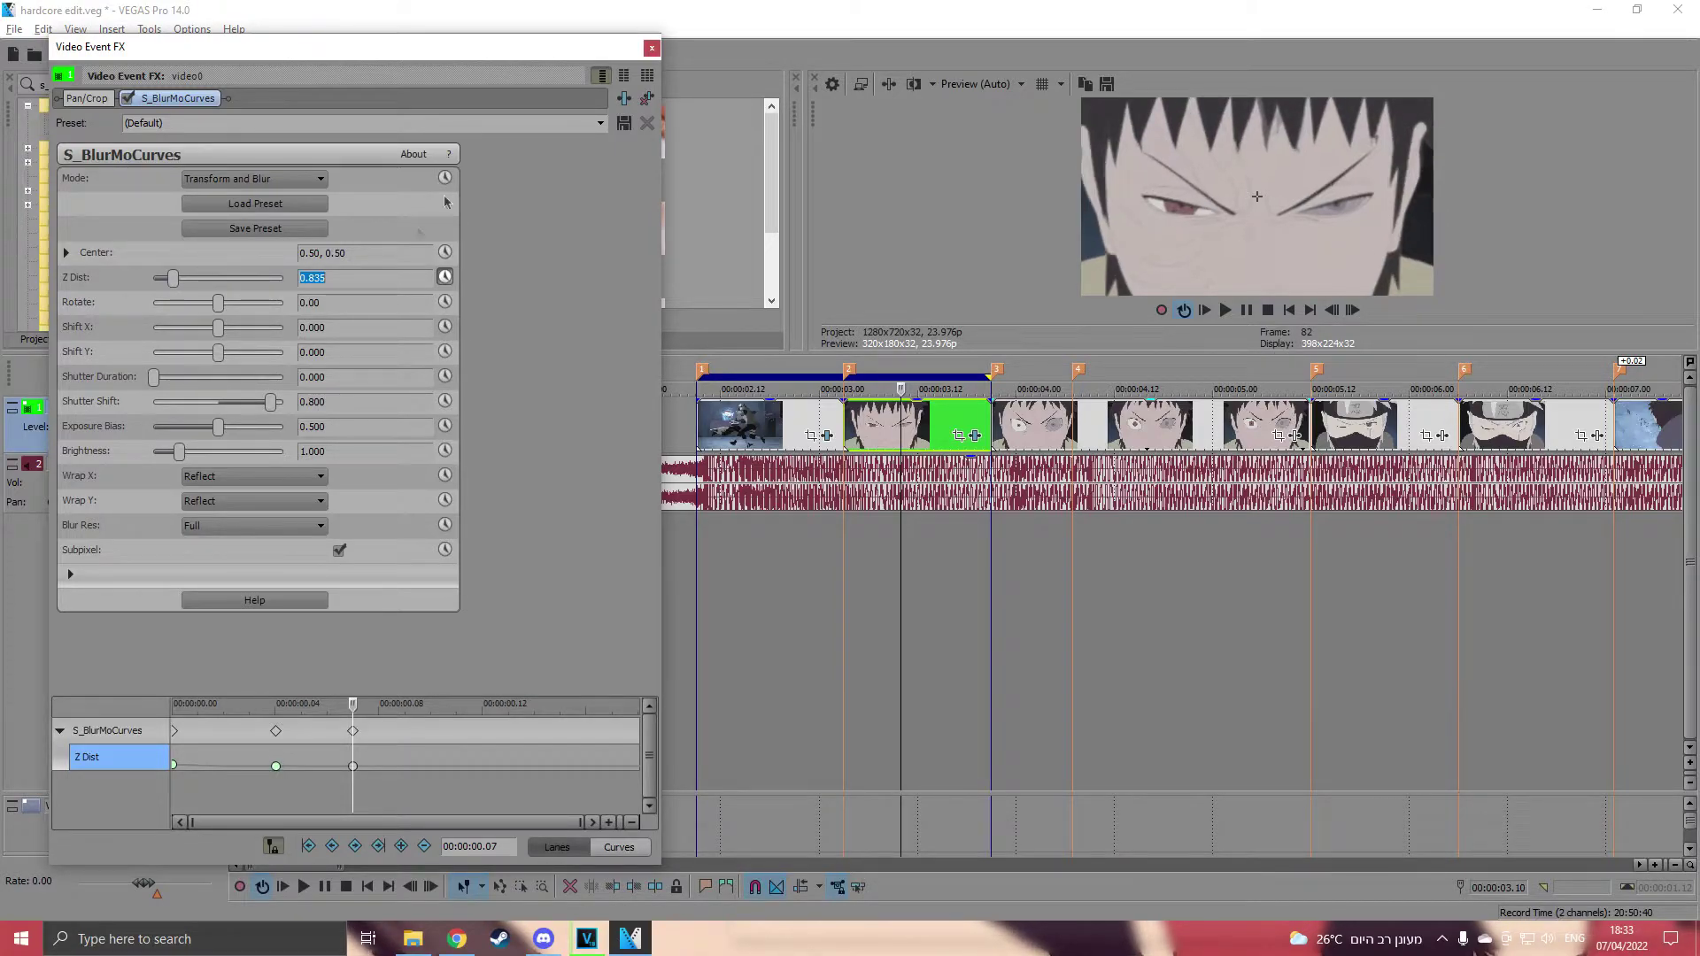
right_click(352, 765)
click(411, 642)
Add a Z Dist keyframe of 1.2 at the end of the second clip, at 00:00:00.18.
key(space)
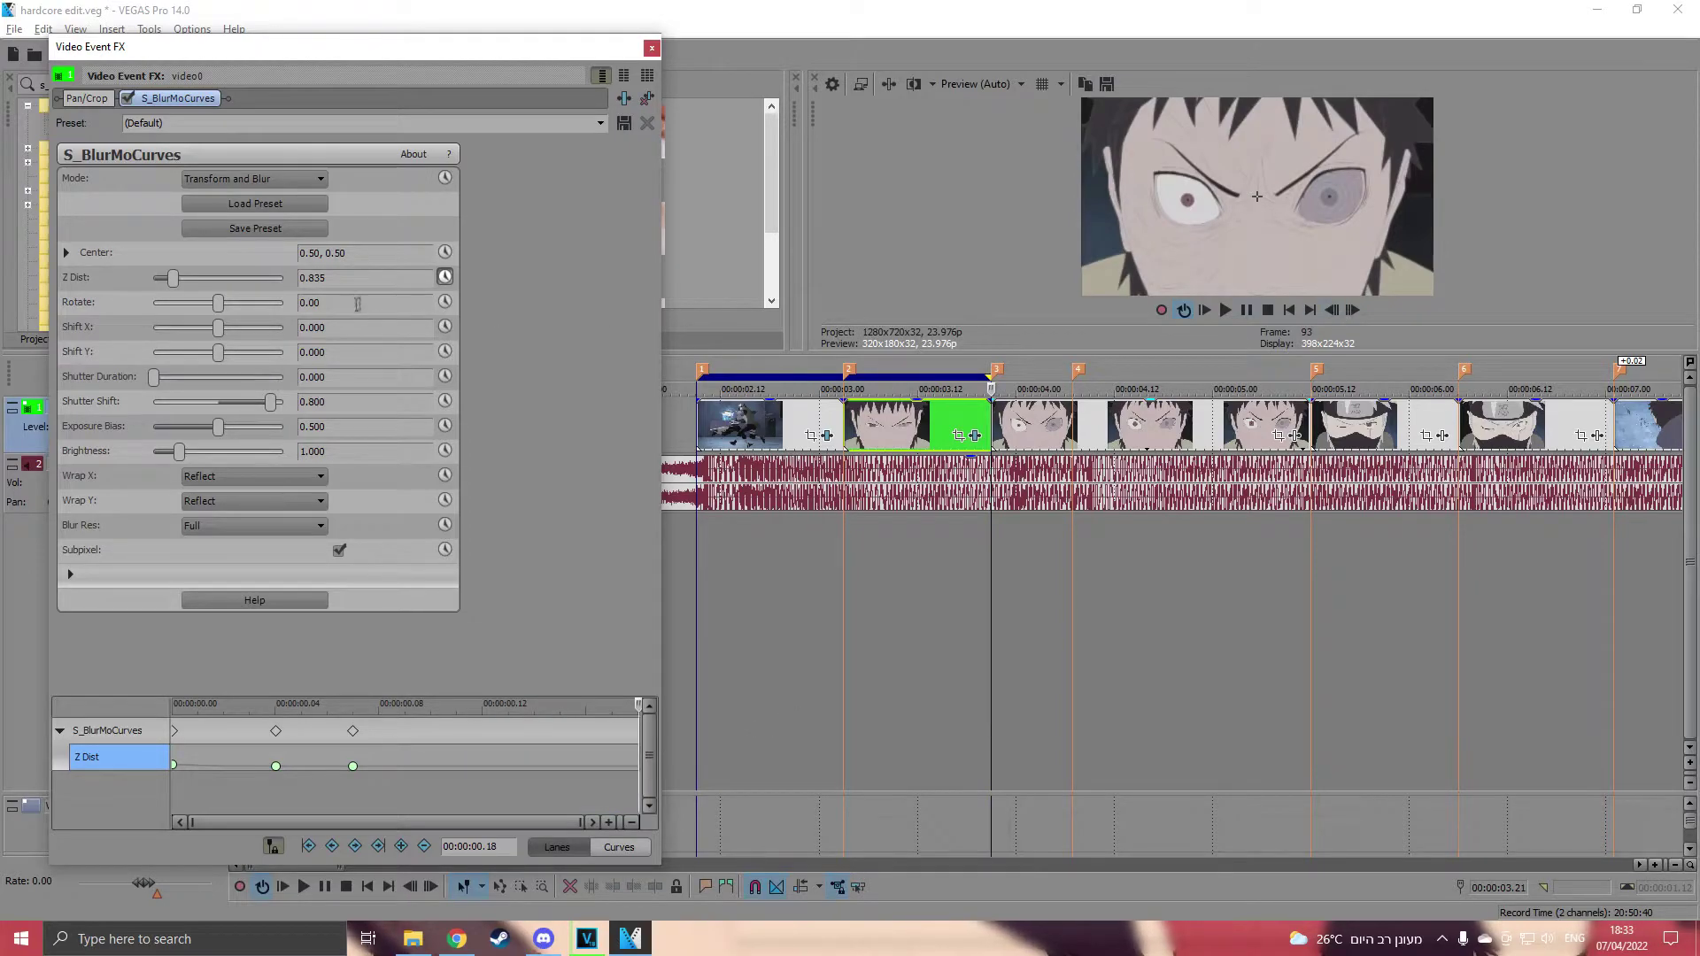
text(1.2)
key(Return)
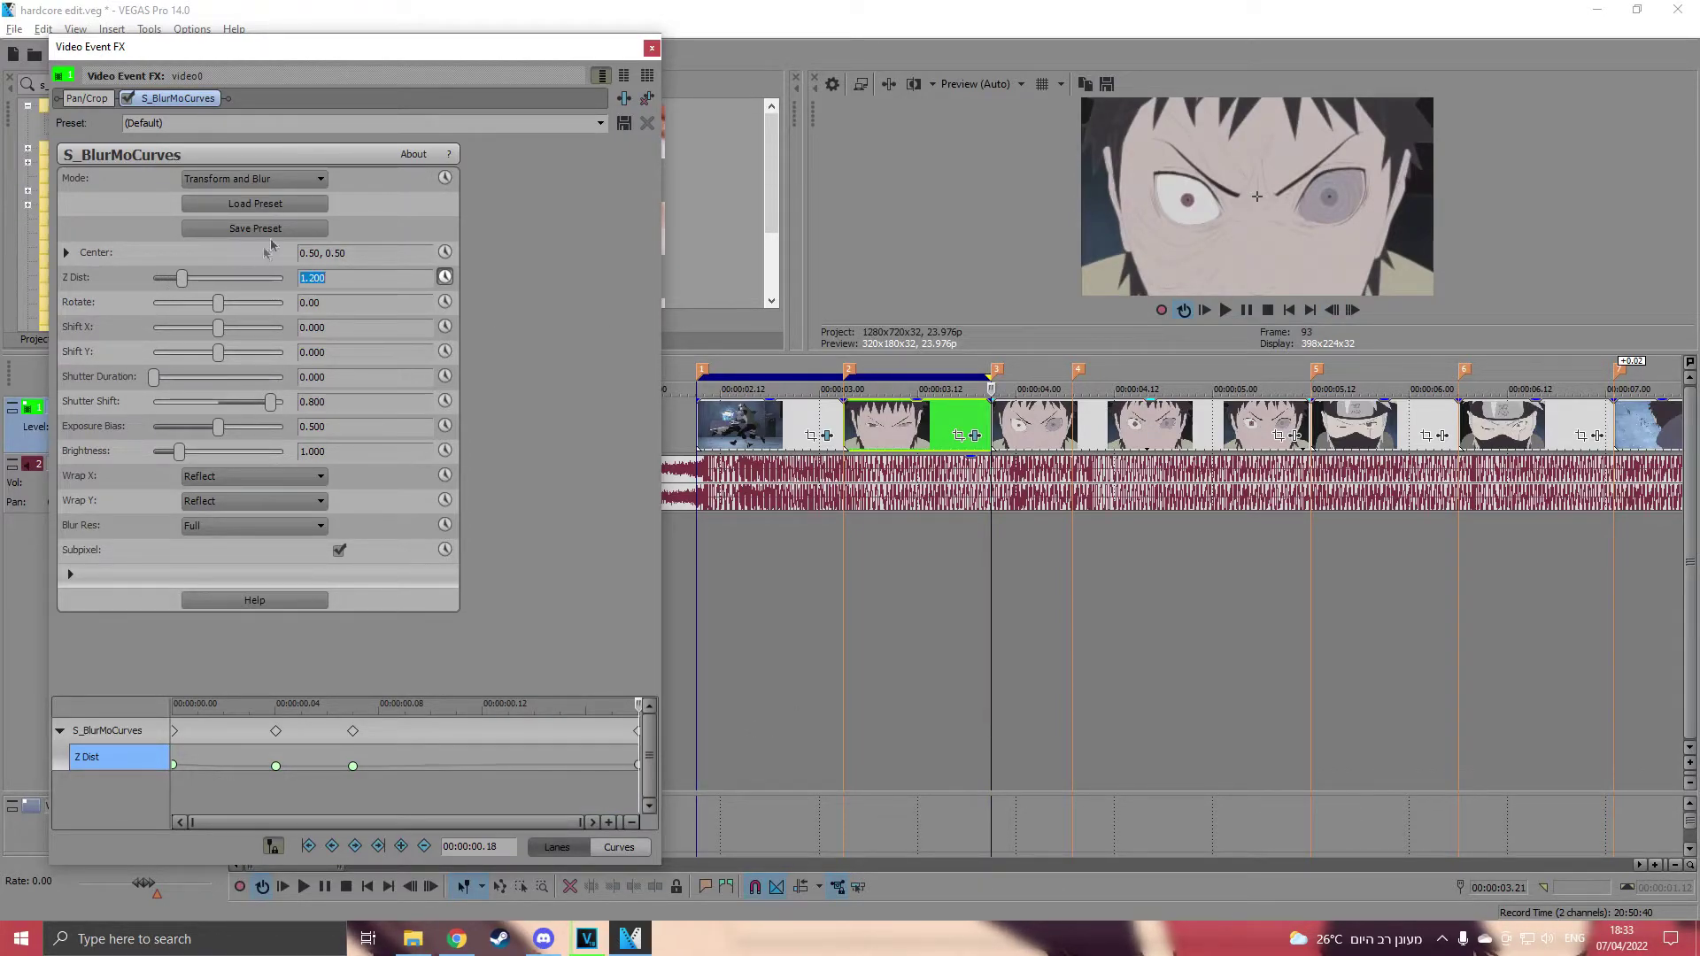
Add a Z Dist keyframe of 0.83 at 00:00:00.16 and set it to Slow Fade.
click(1331, 310)
click(1330, 310)
click(372, 277)
text(0.83)
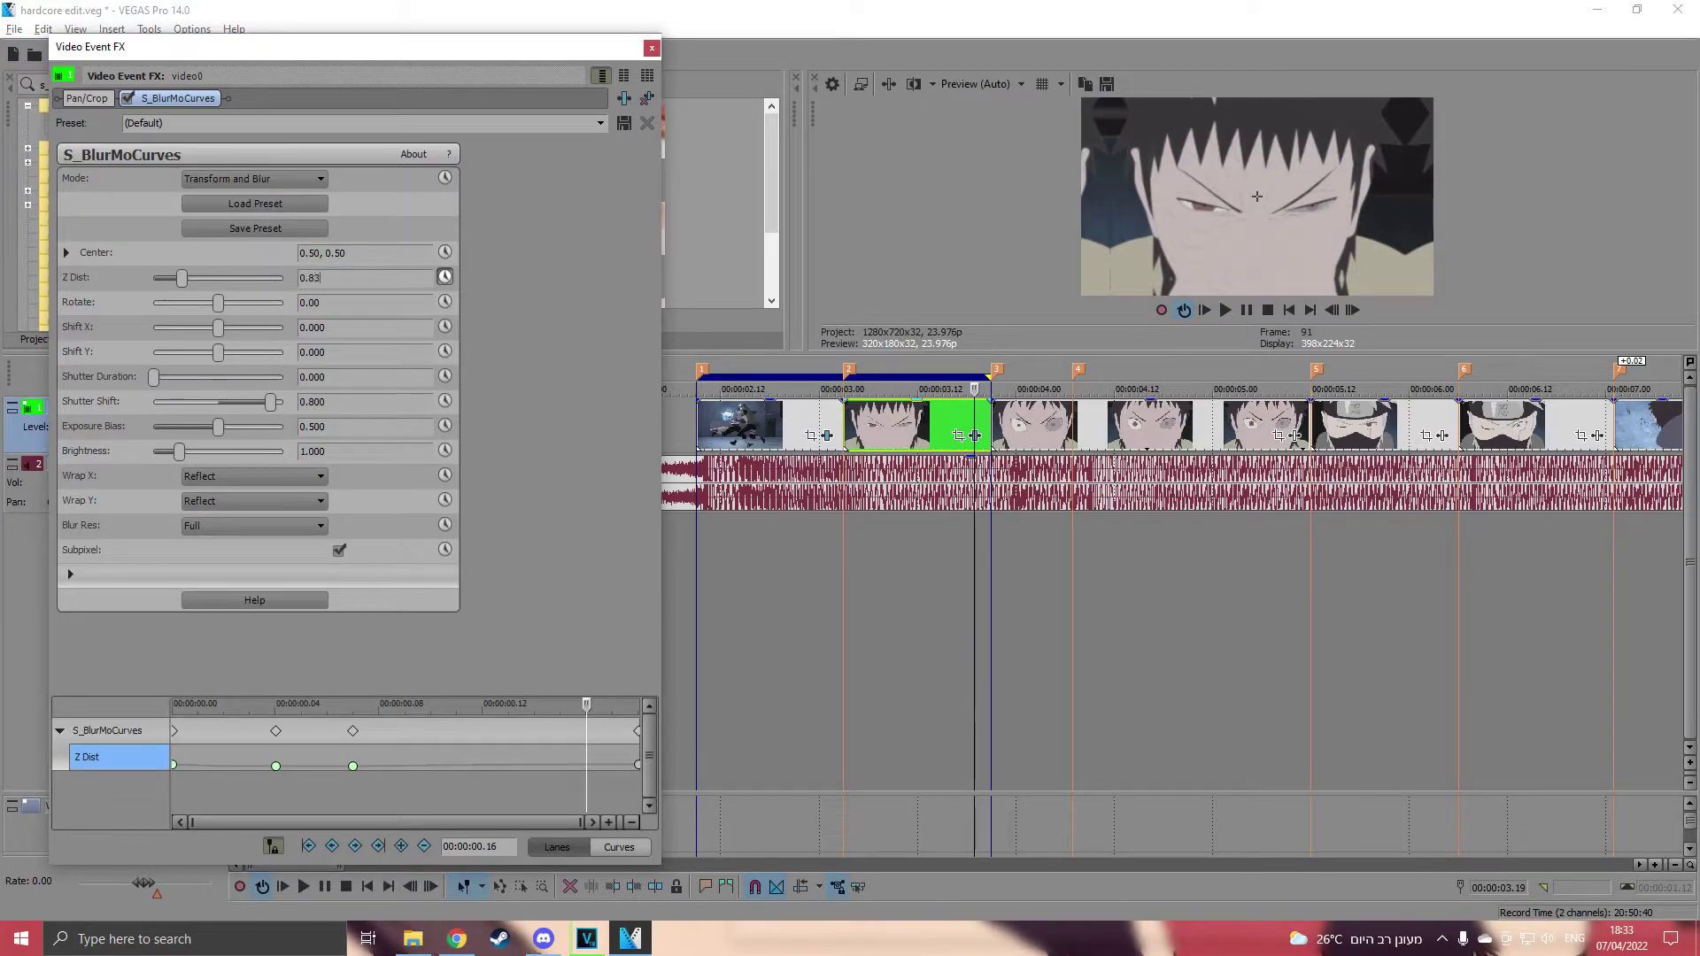
key(Return)
right_click(585, 756)
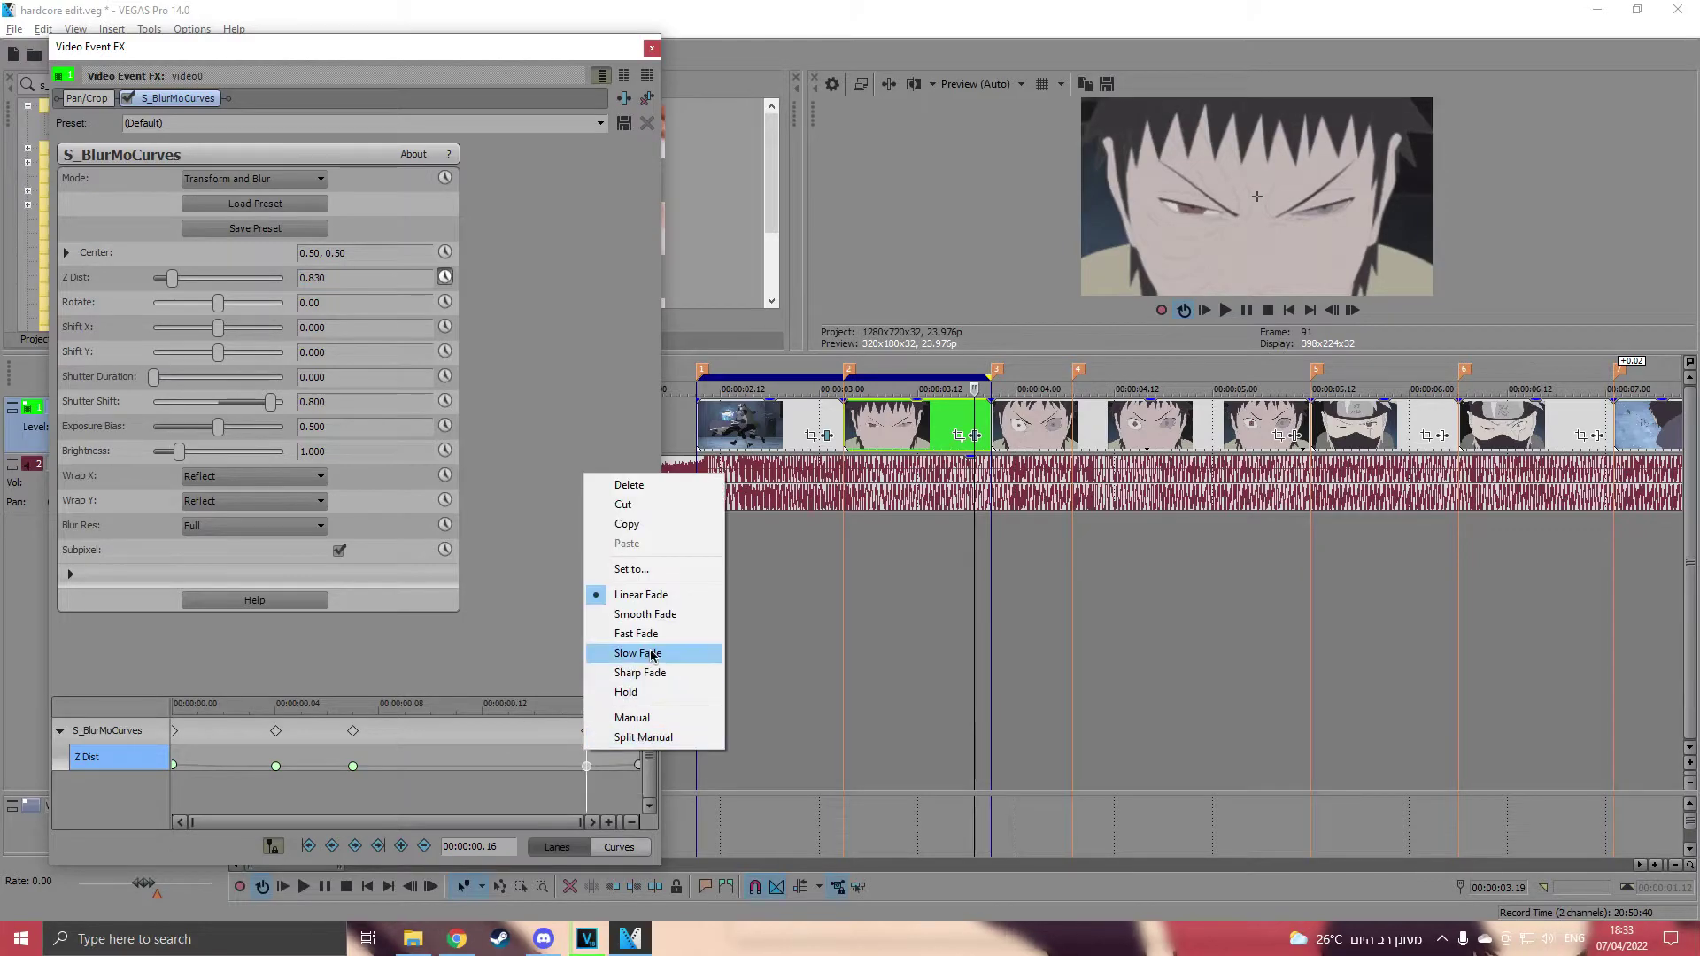
click(652, 652)
Add a Slow Fade Z Dist keyframe at 00:00:00.15 and set its value to 0.8.
click(1330, 310)
click(344, 282)
text(1)
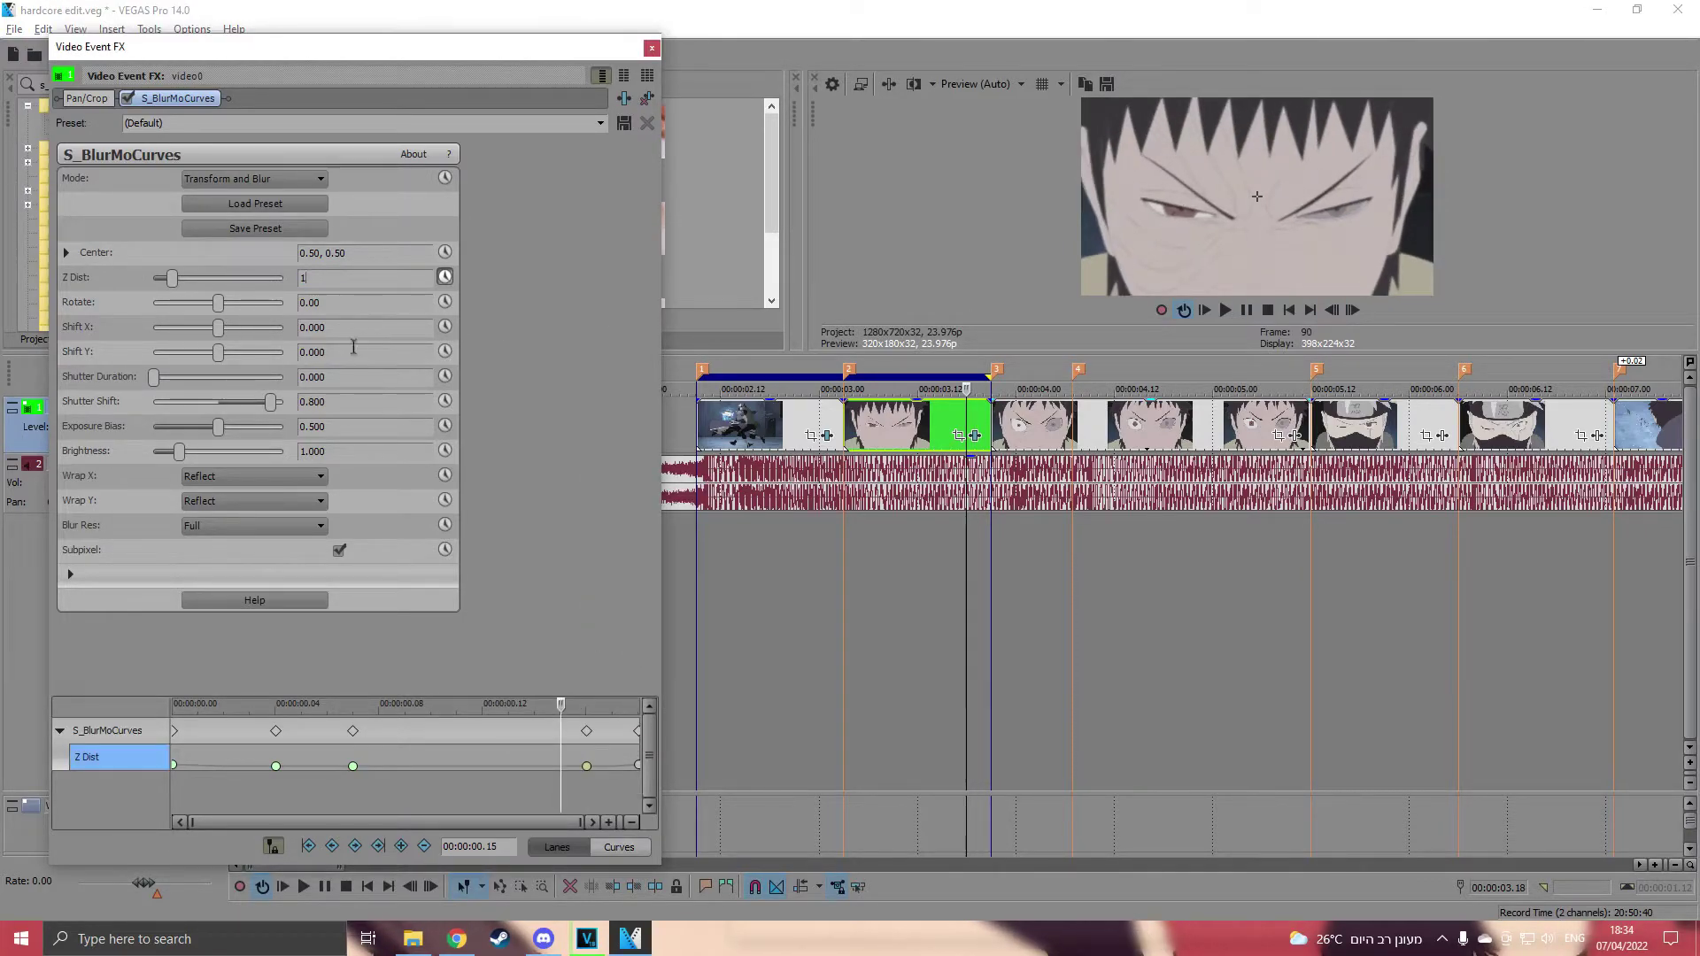
key(Return)
right_click(560, 765)
click(626, 656)
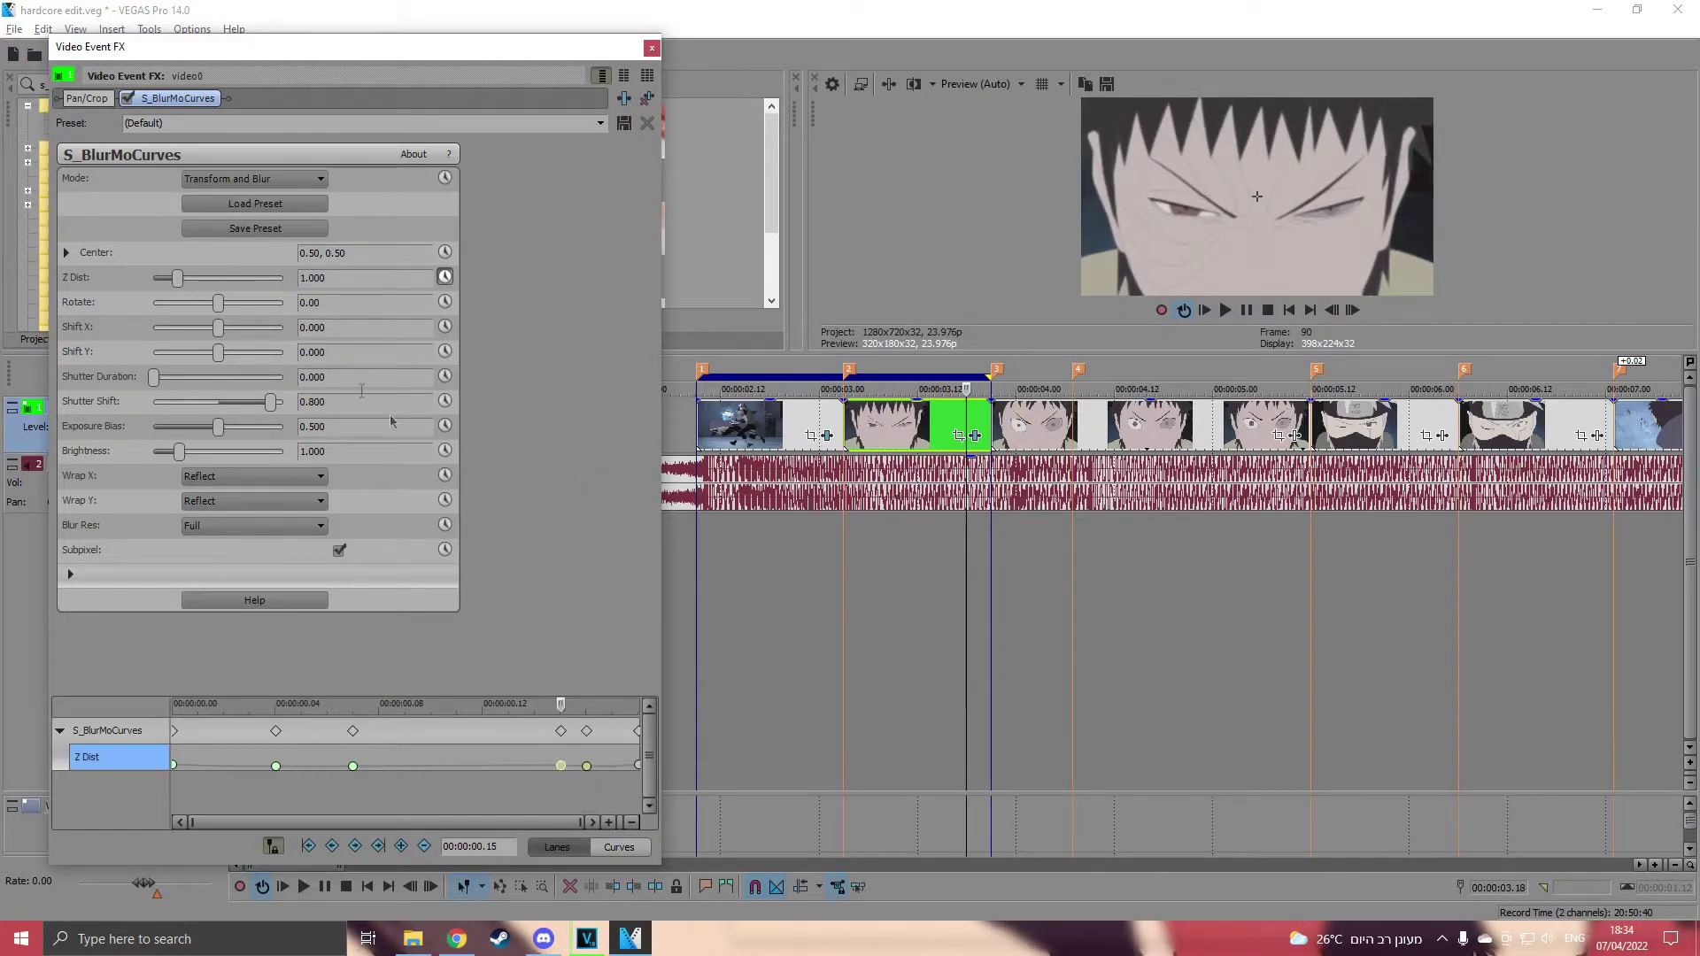
text(0.8)
key(Return)
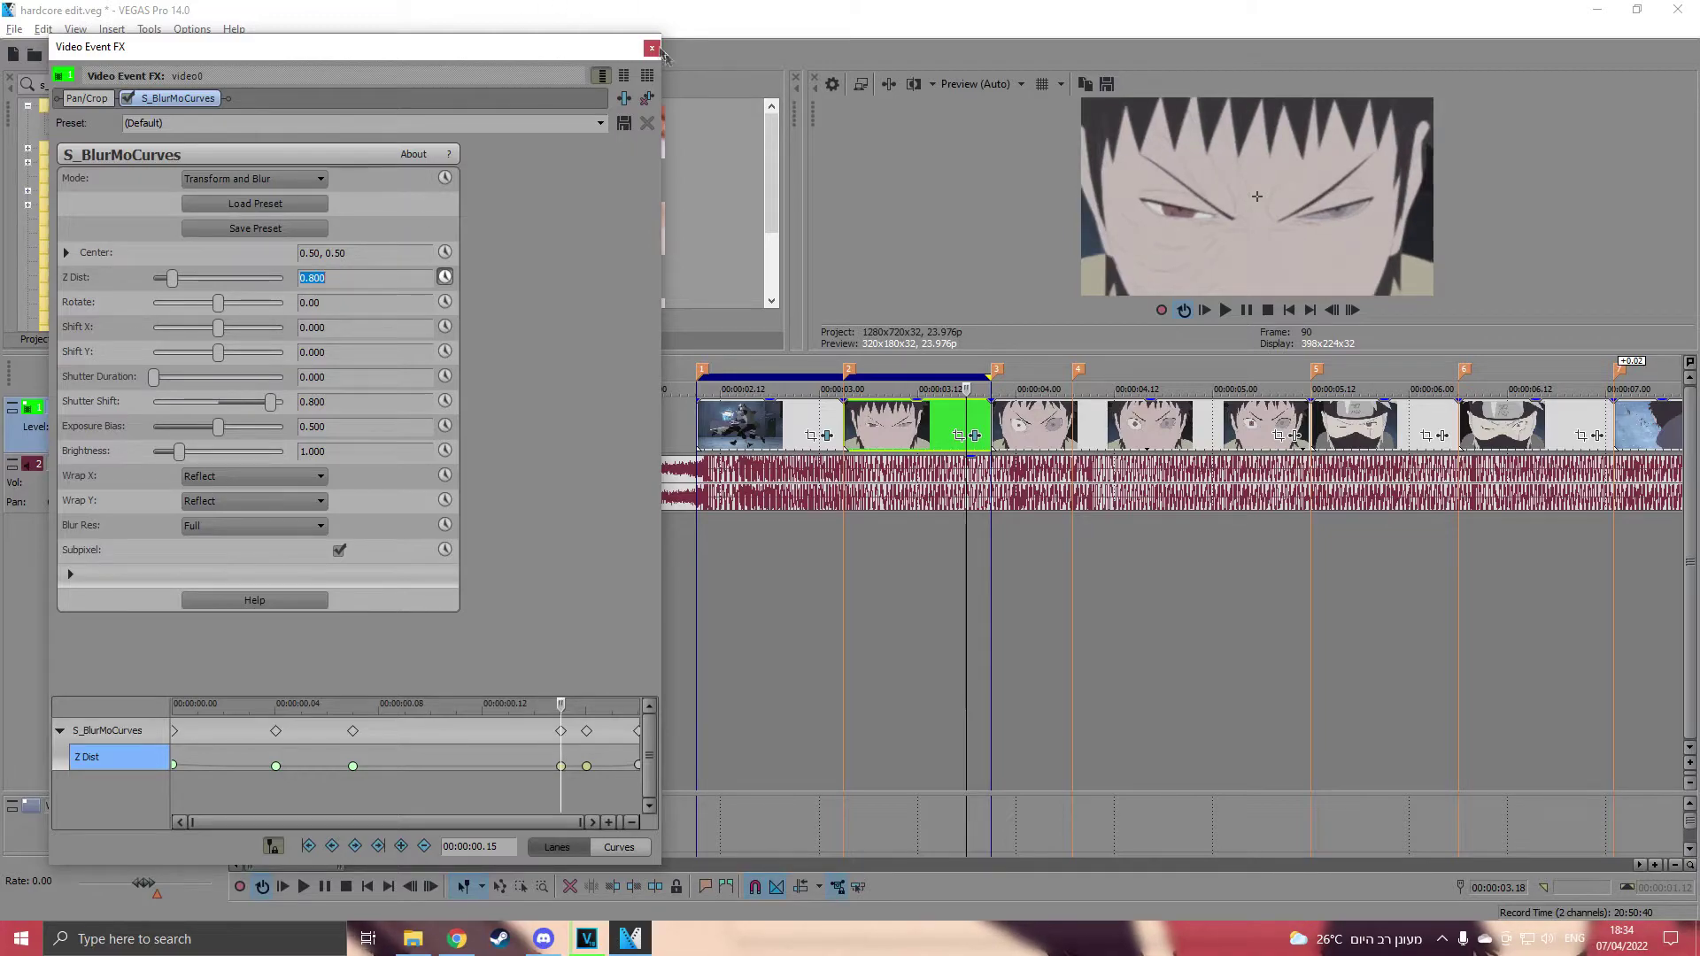
Close the effect window and save the project.
click(652, 48)
click(13, 28)
click(32, 113)
Play back the looped region to review the transition between the first two clips.
key(space)
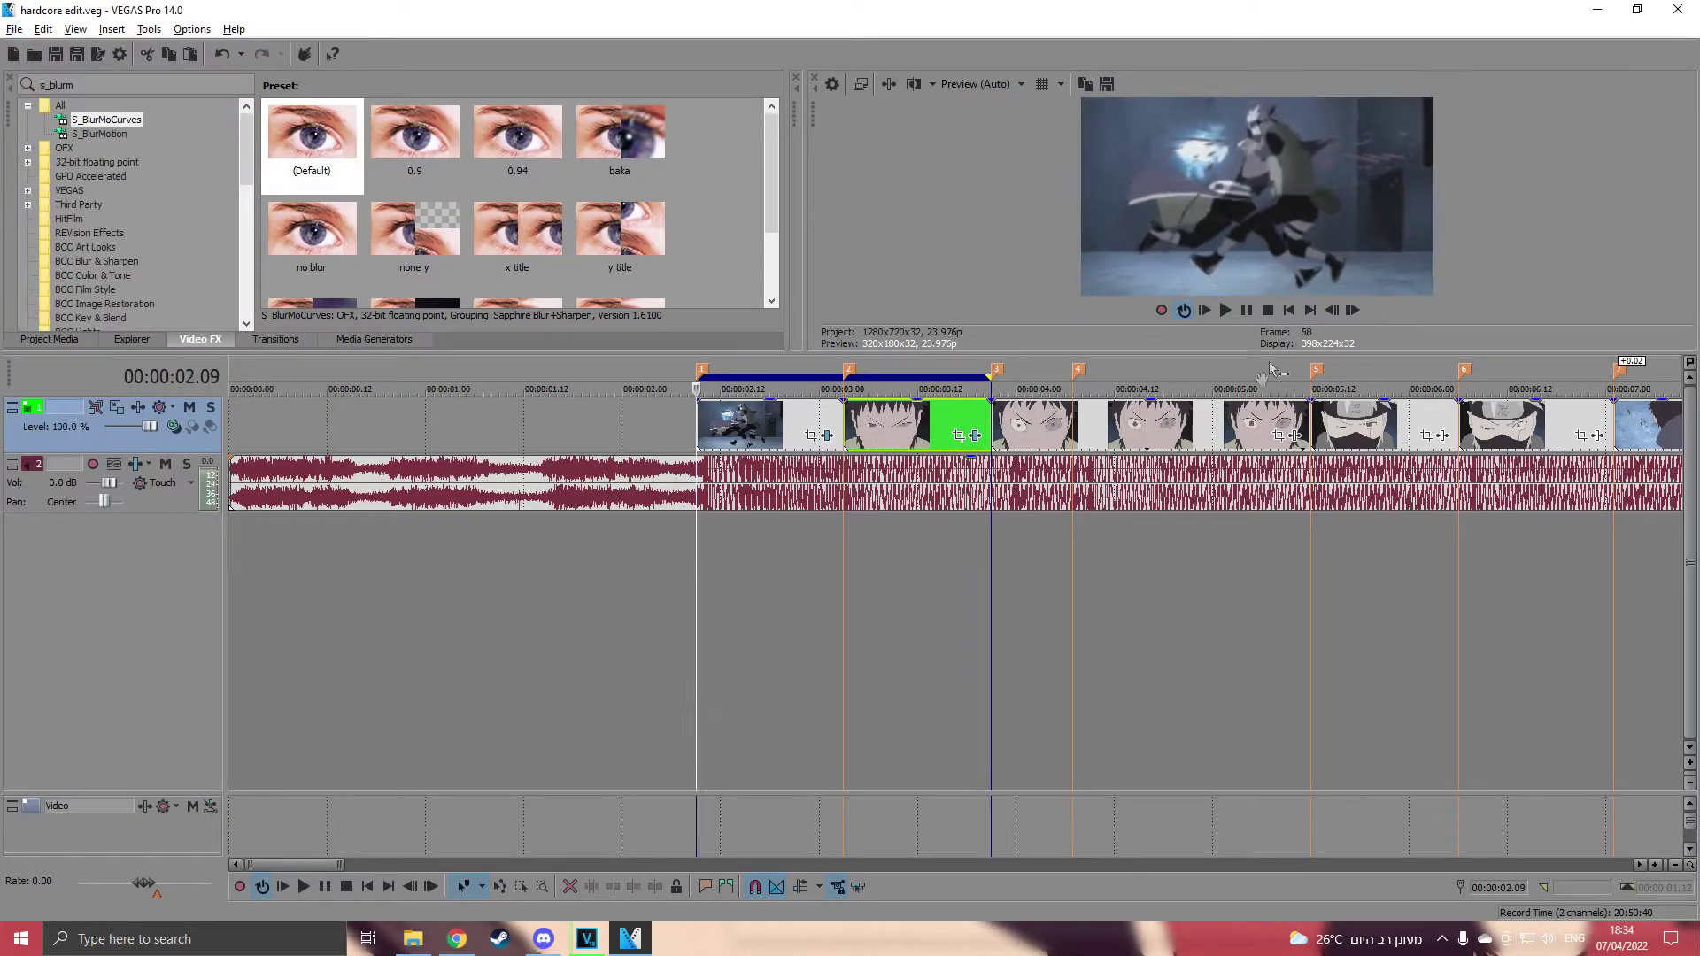
key(space)
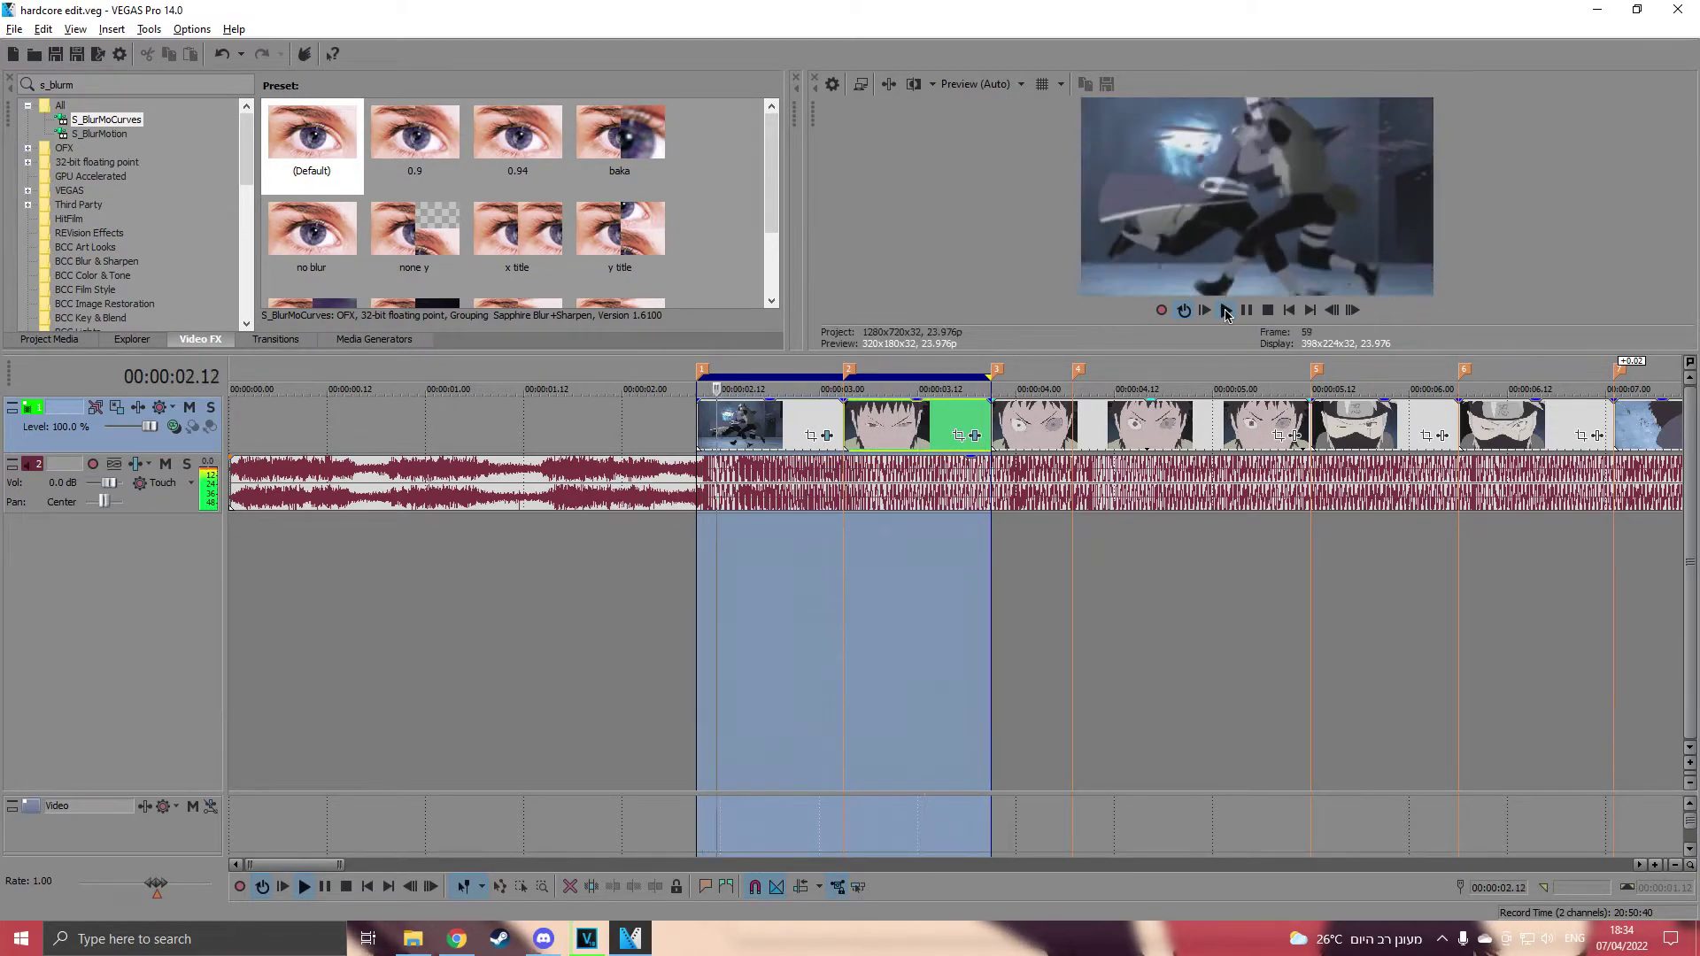
key(space)
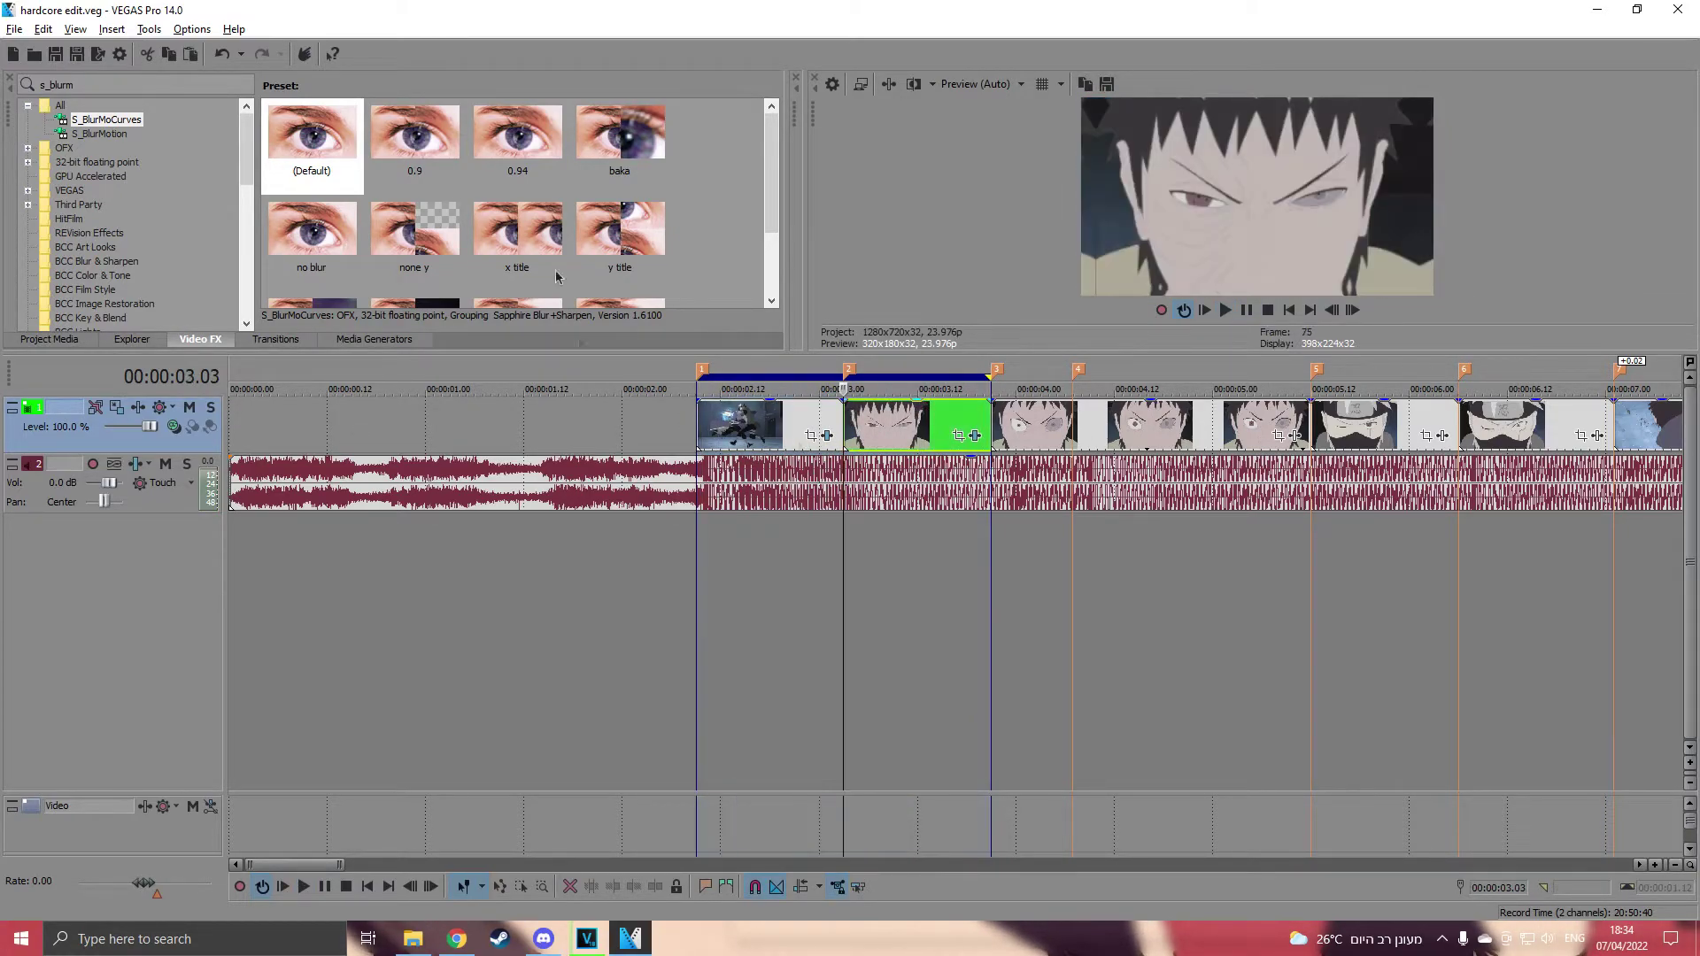
Search the video effects for "pinch" and apply the Pinch/Punch preset -0.444 to the second clip.
click(132, 84)
text(pi)
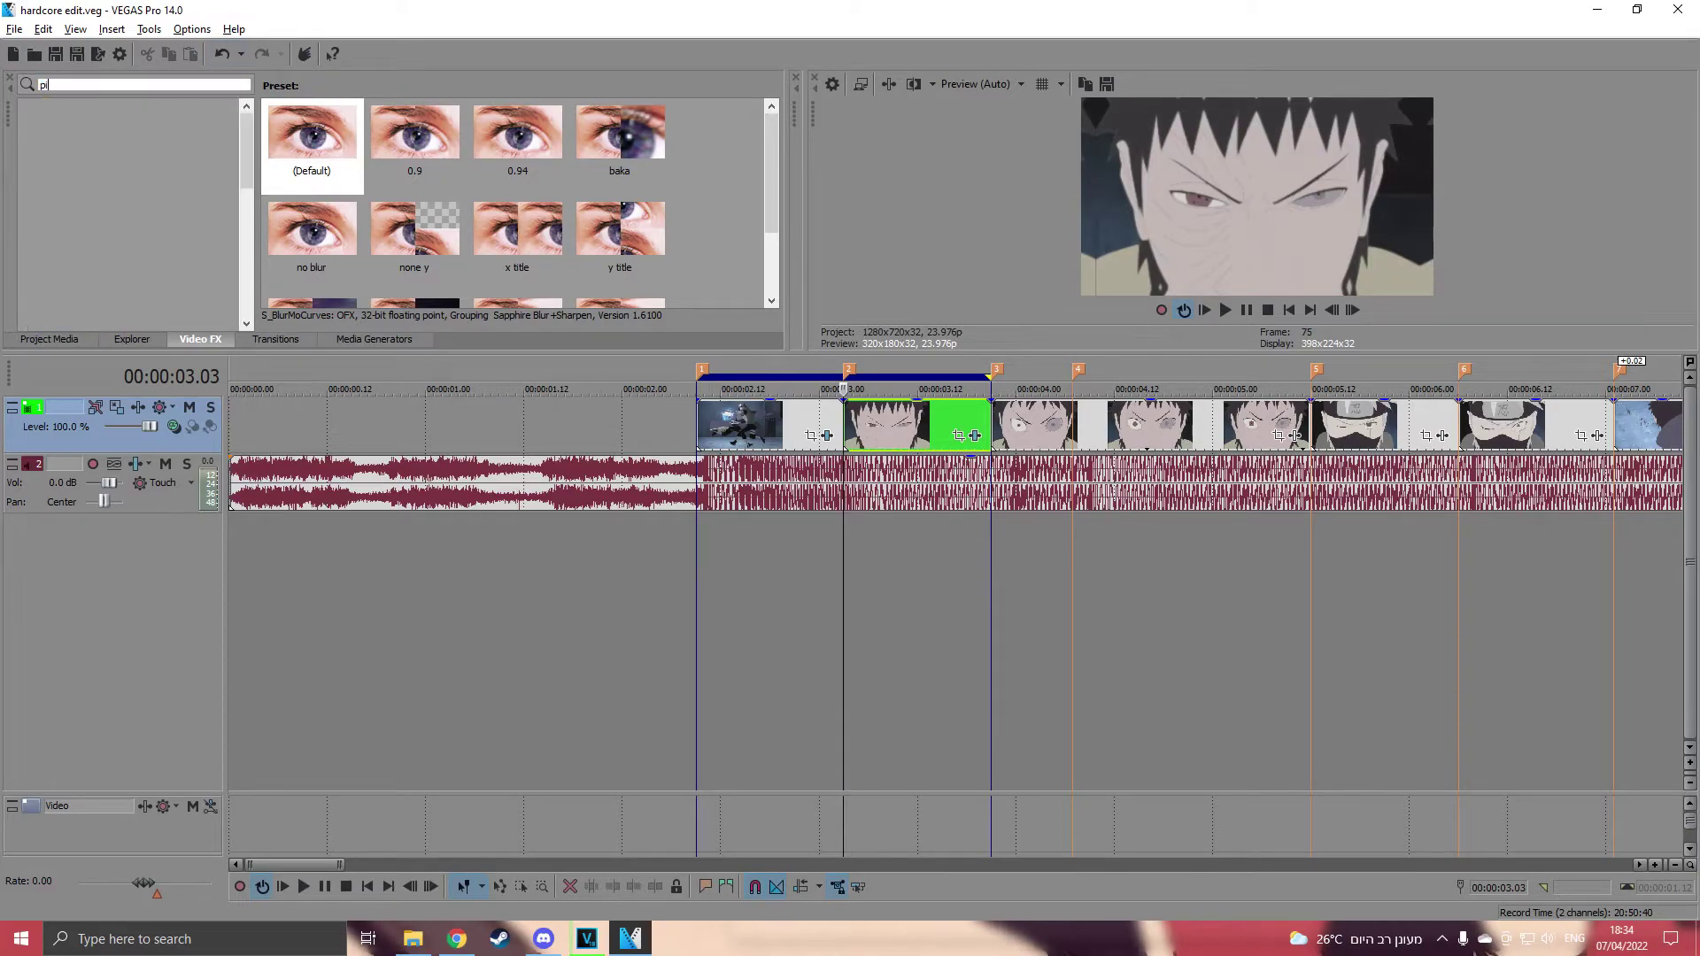
text(nch)
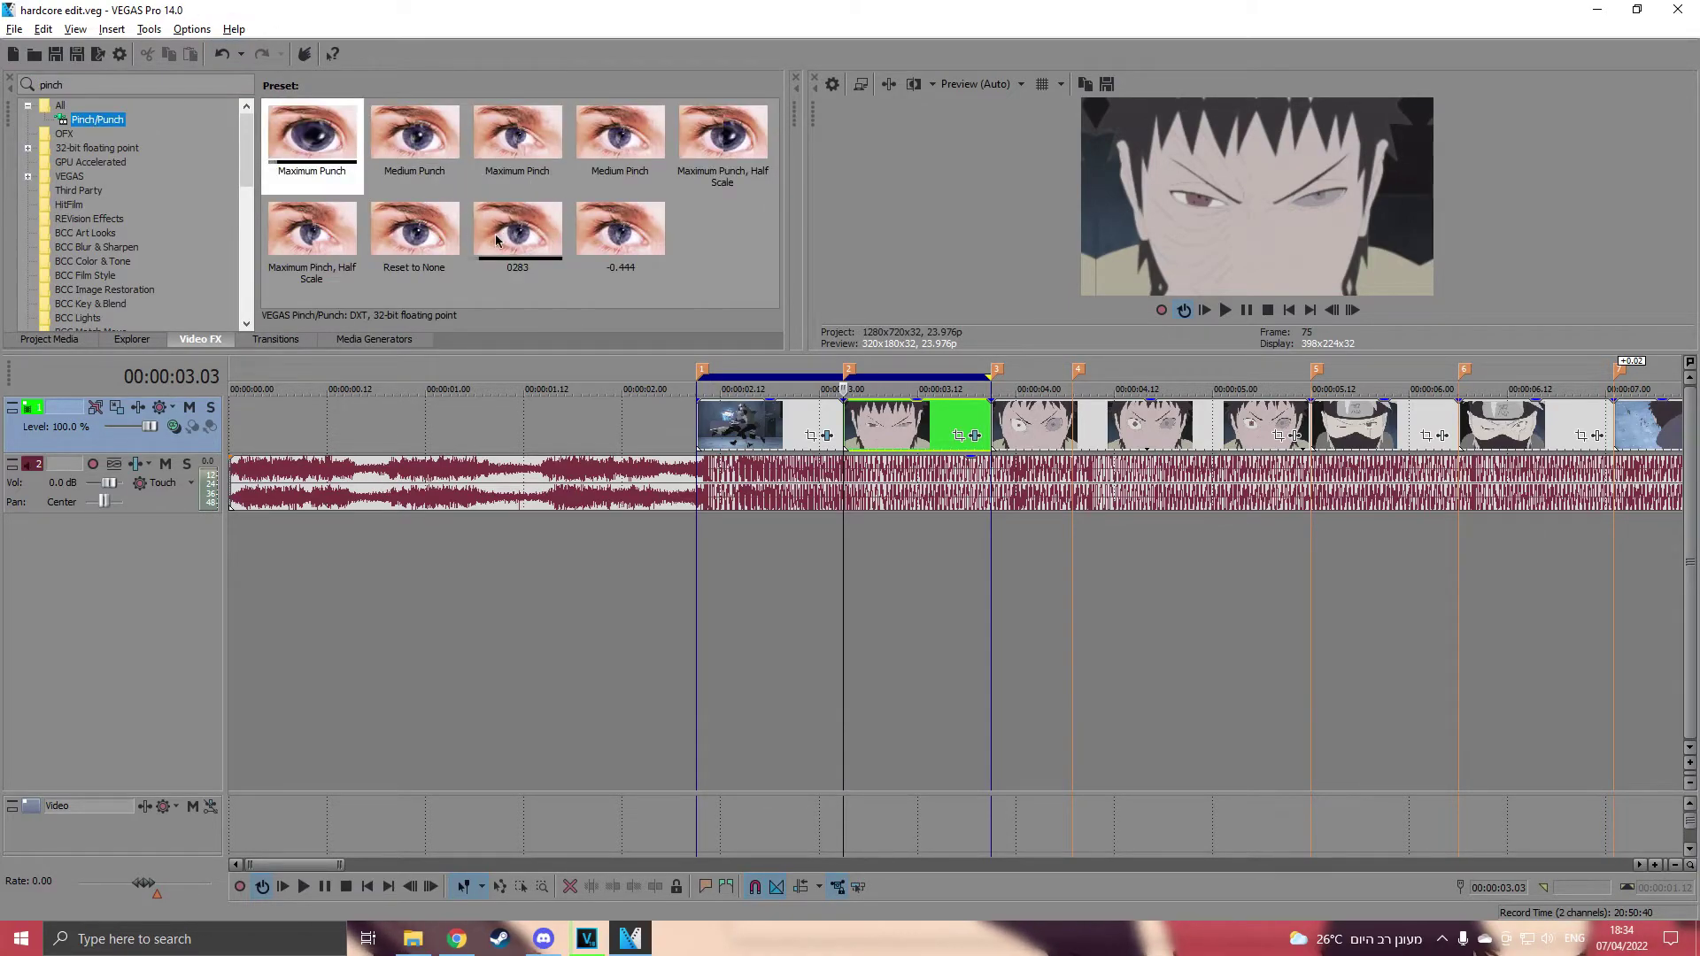
drag(619, 231, 885, 436)
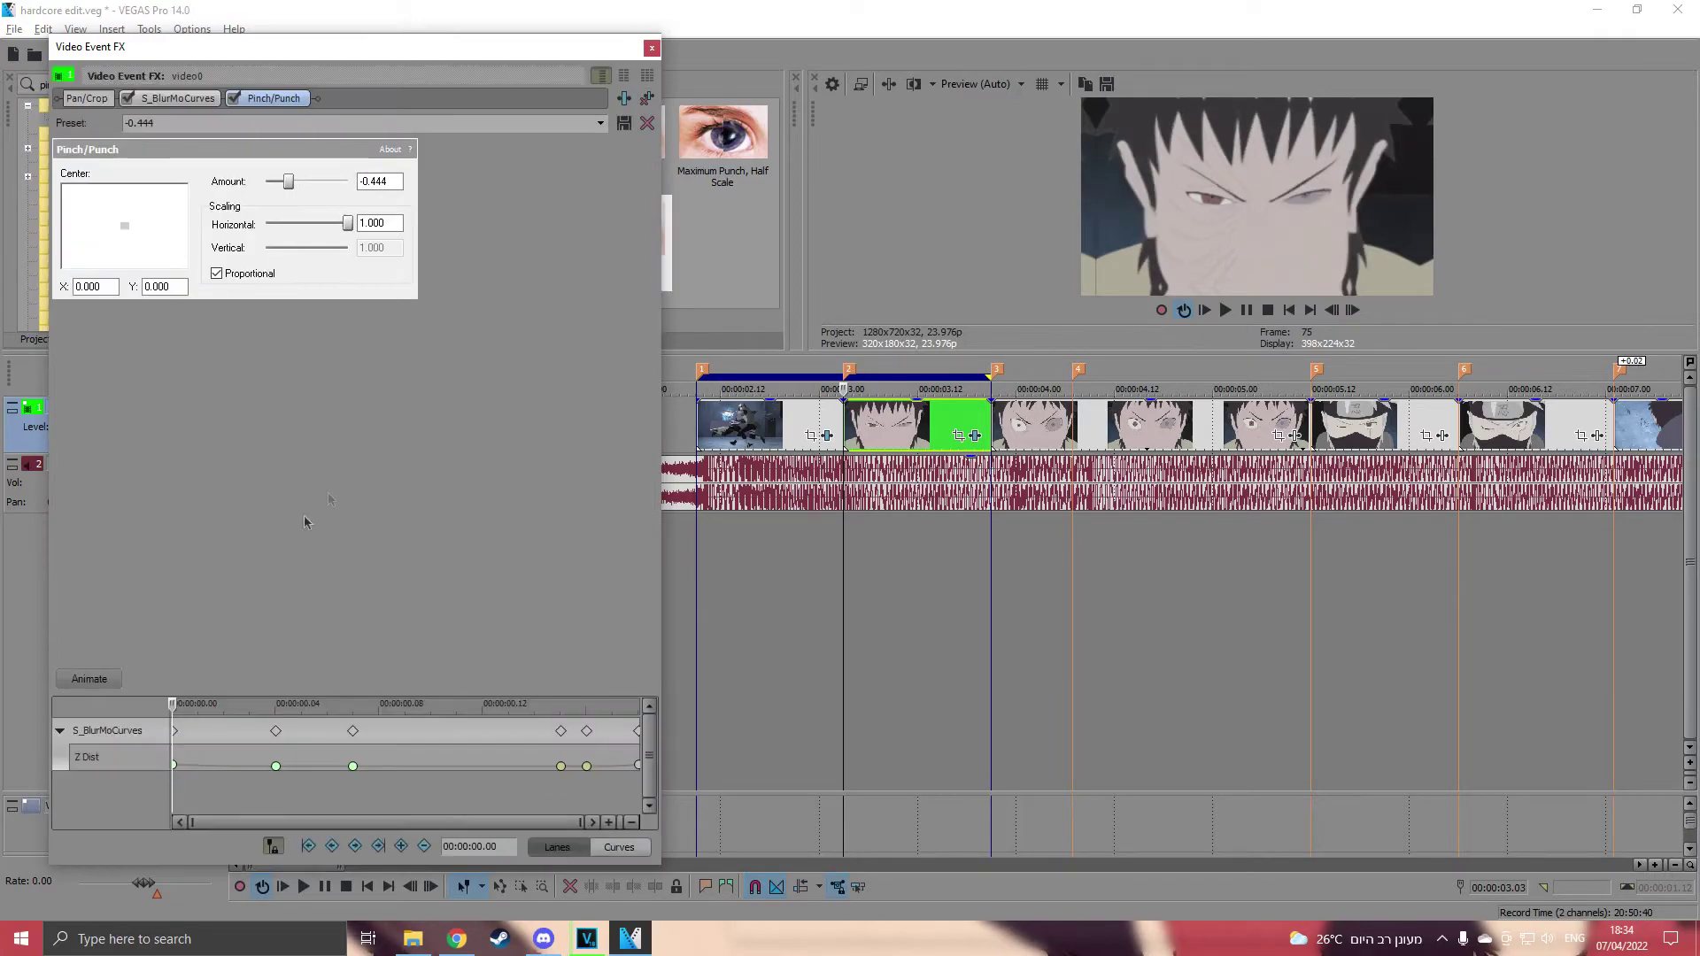
Enable animation for Pinch/Punch and set the fade type of its keyframe at the clip's start.
click(89, 678)
right_click(175, 782)
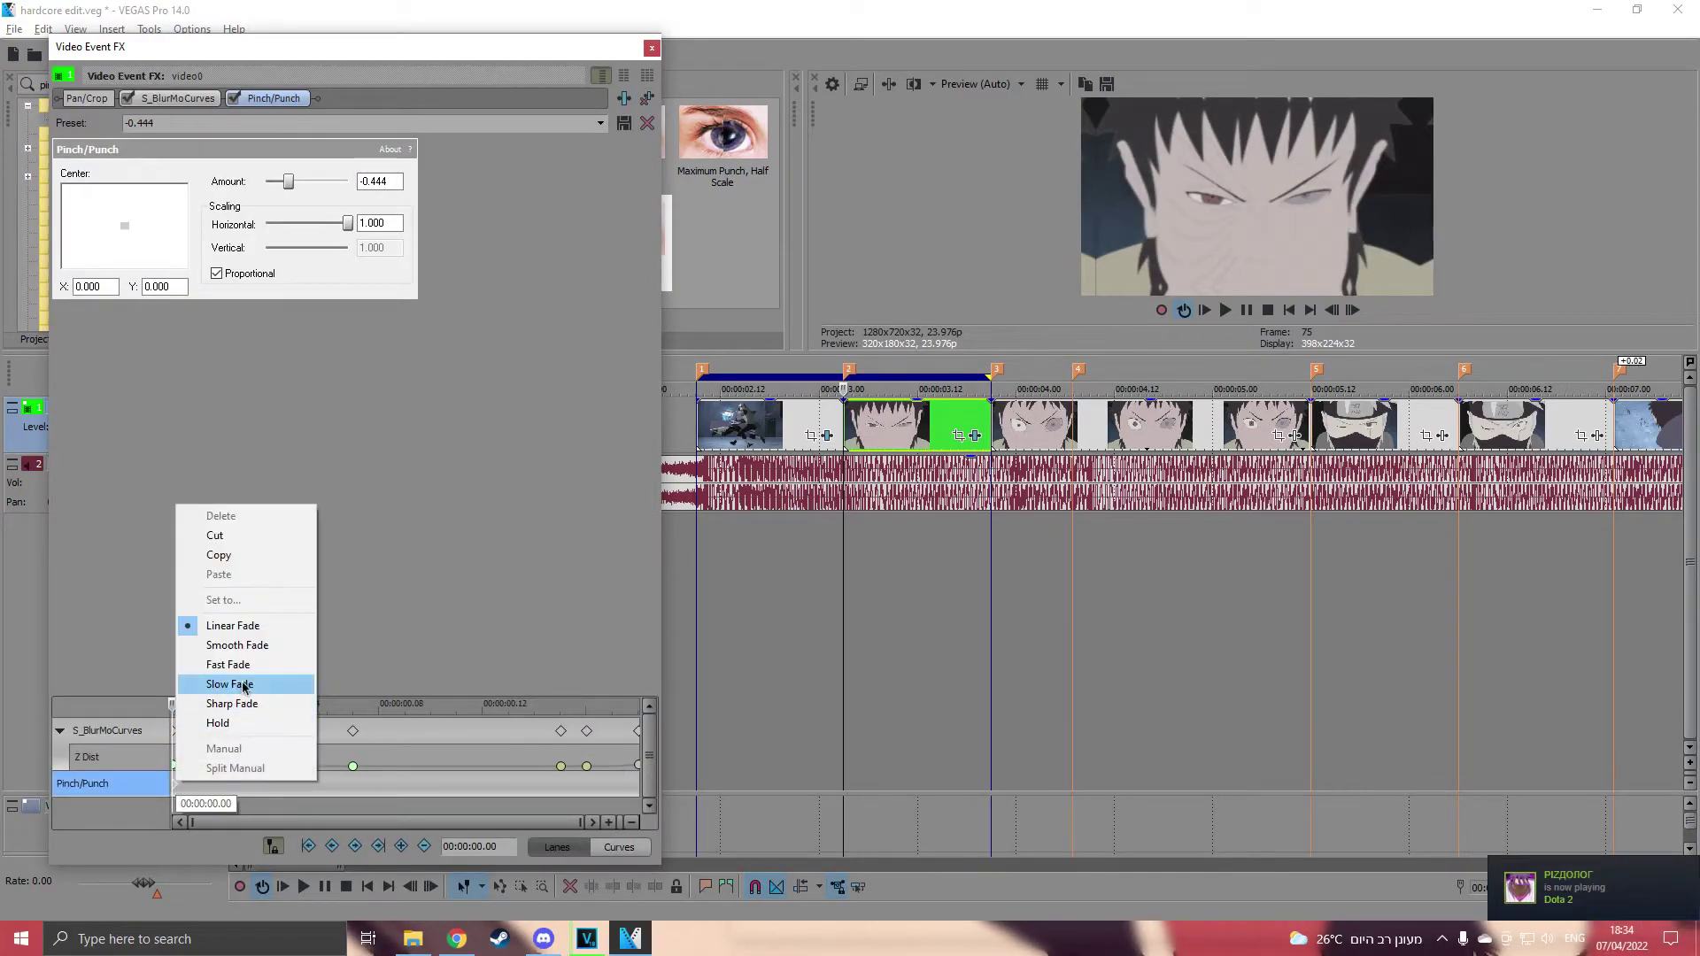
click(246, 684)
Add a Pinch/Punch keyframe at 00:00:00.02 and place a copy of it near the clip's end, at about 00:00:00.17.
click(223, 705)
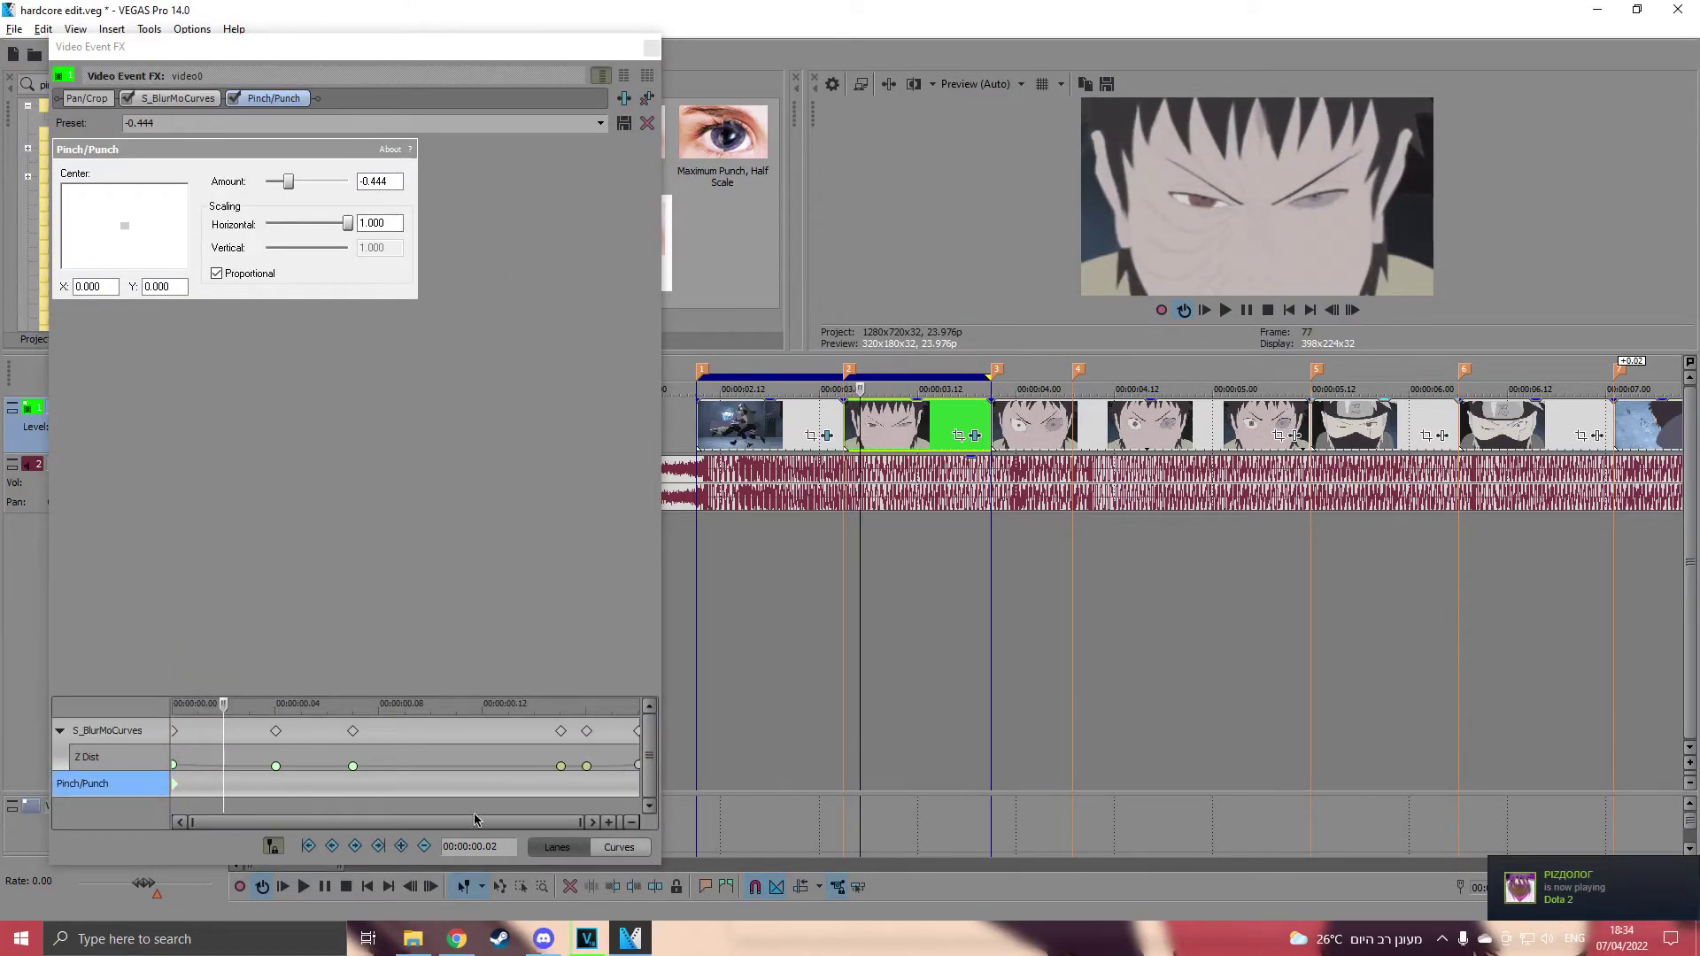
click(401, 846)
drag(227, 785, 617, 786)
right_click(617, 786)
click(673, 690)
Set the Pinch/Punch Amount to 0 at the 00:00:00.02 keyframe and give that keyframe Slow Fade.
drag(393, 181, 141, 264)
text(0)
key(Return)
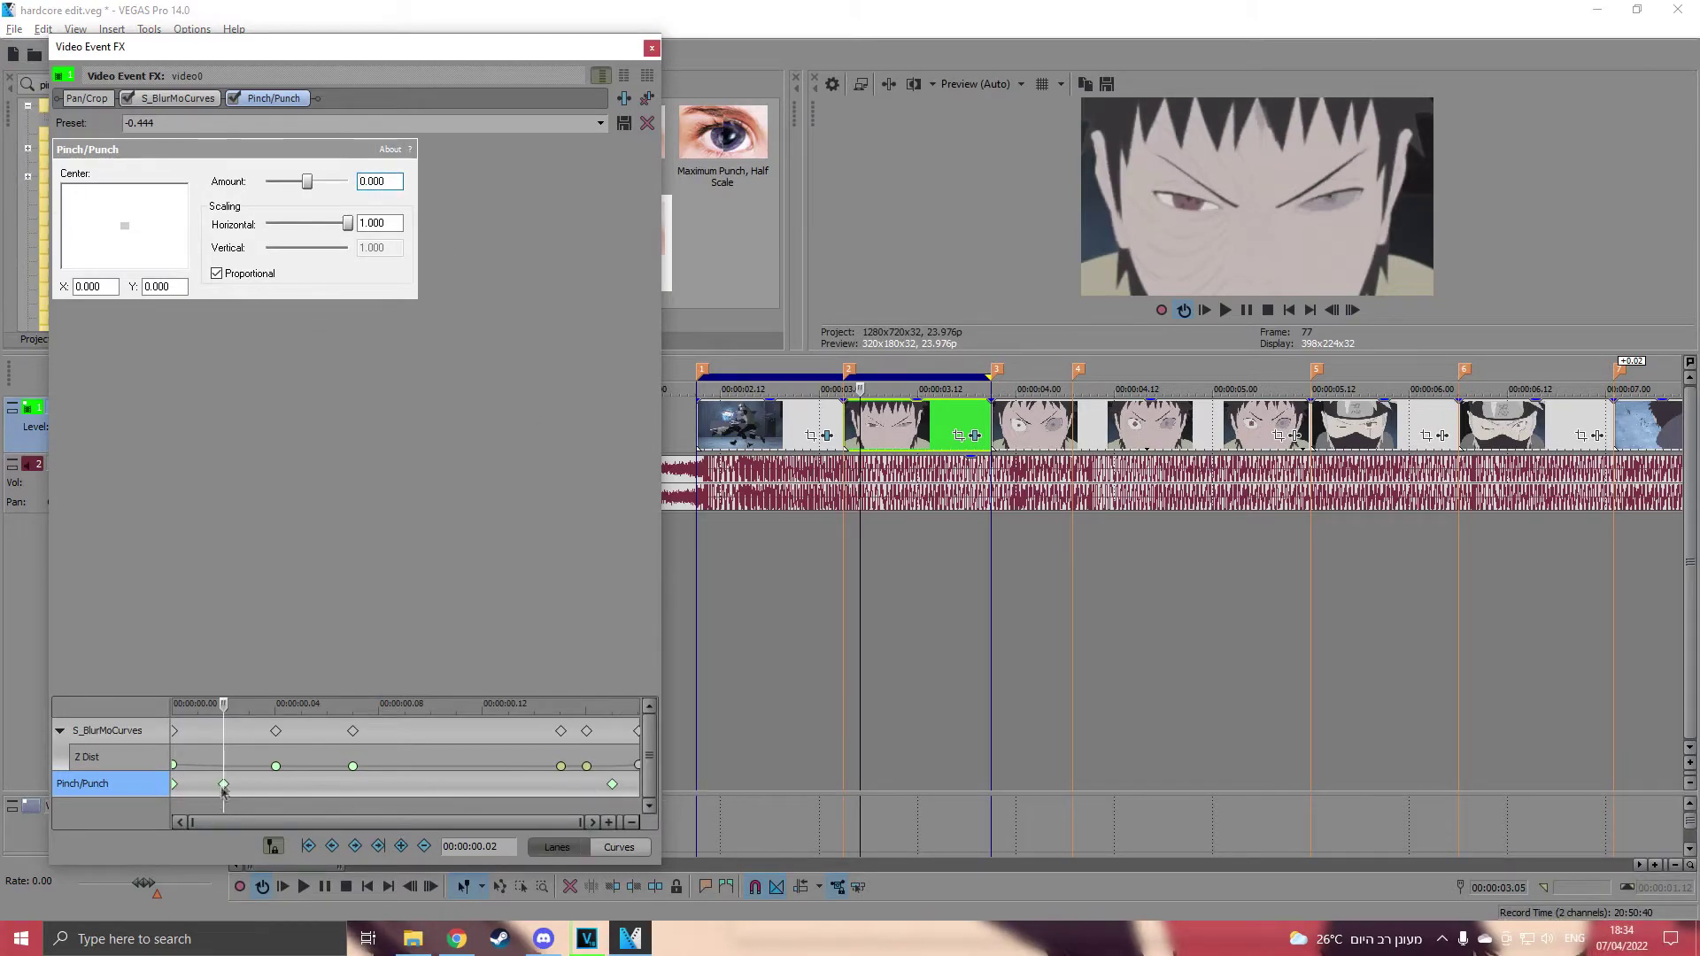
right_click(223, 785)
click(291, 687)
Add a Slow Fade Pinch/Punch keyframe at 00:00:00.15 and close the effect window.
click(614, 785)
double_click(1331, 310)
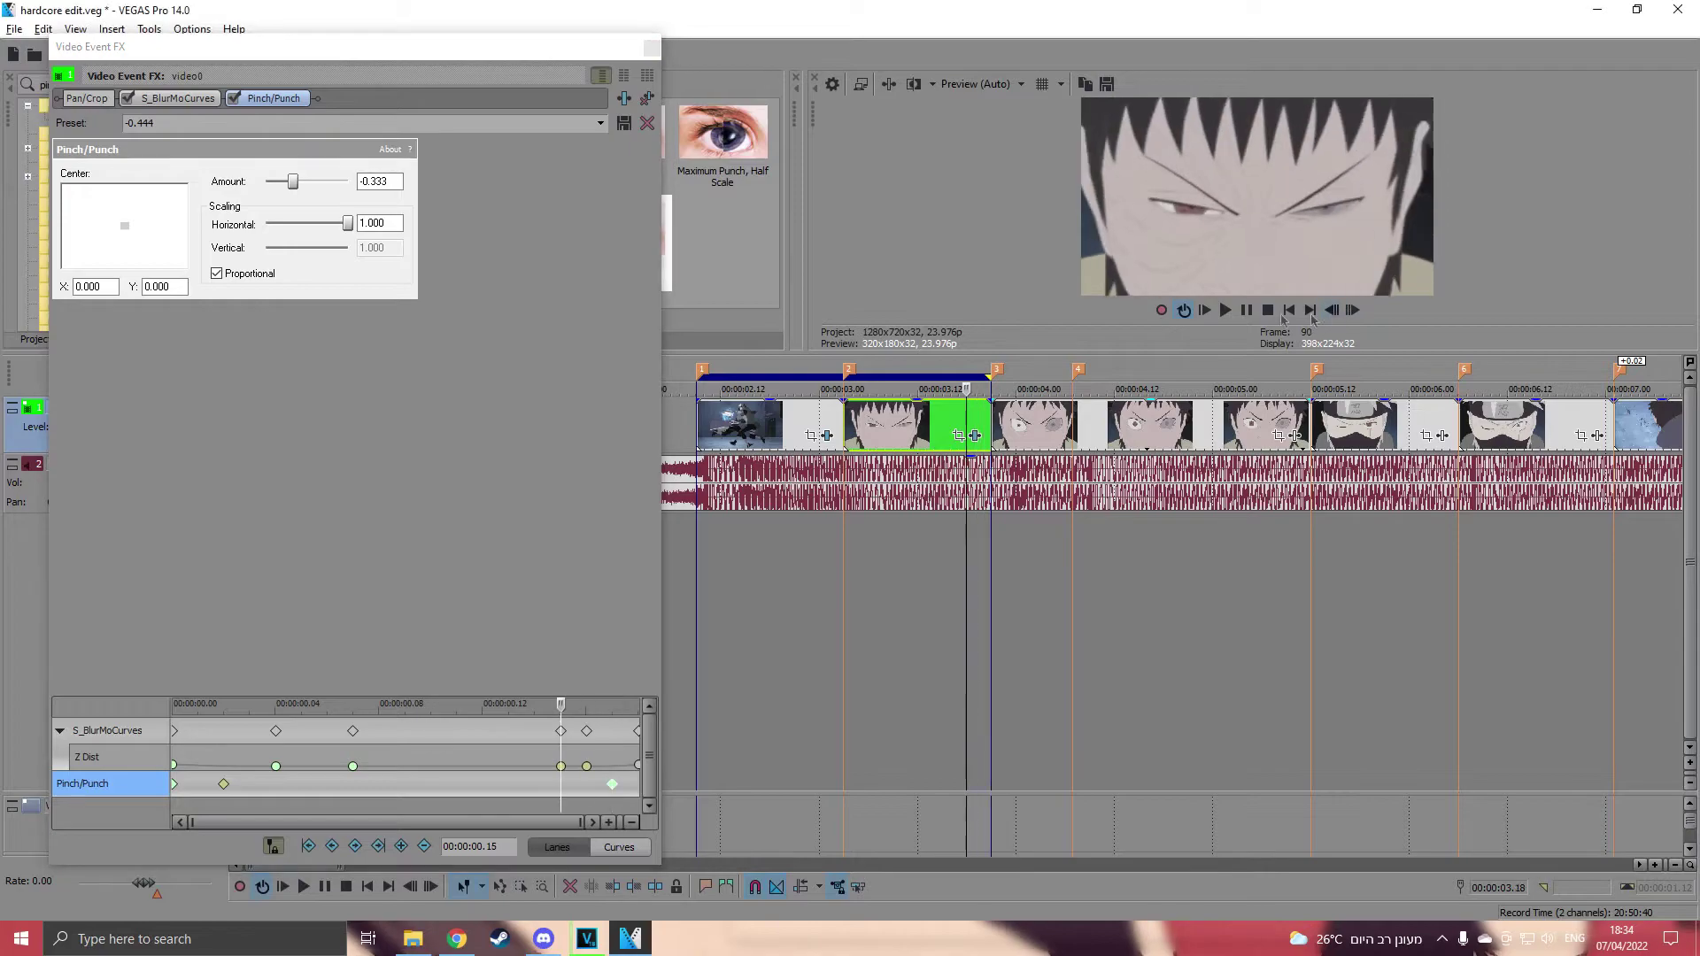
click(652, 46)
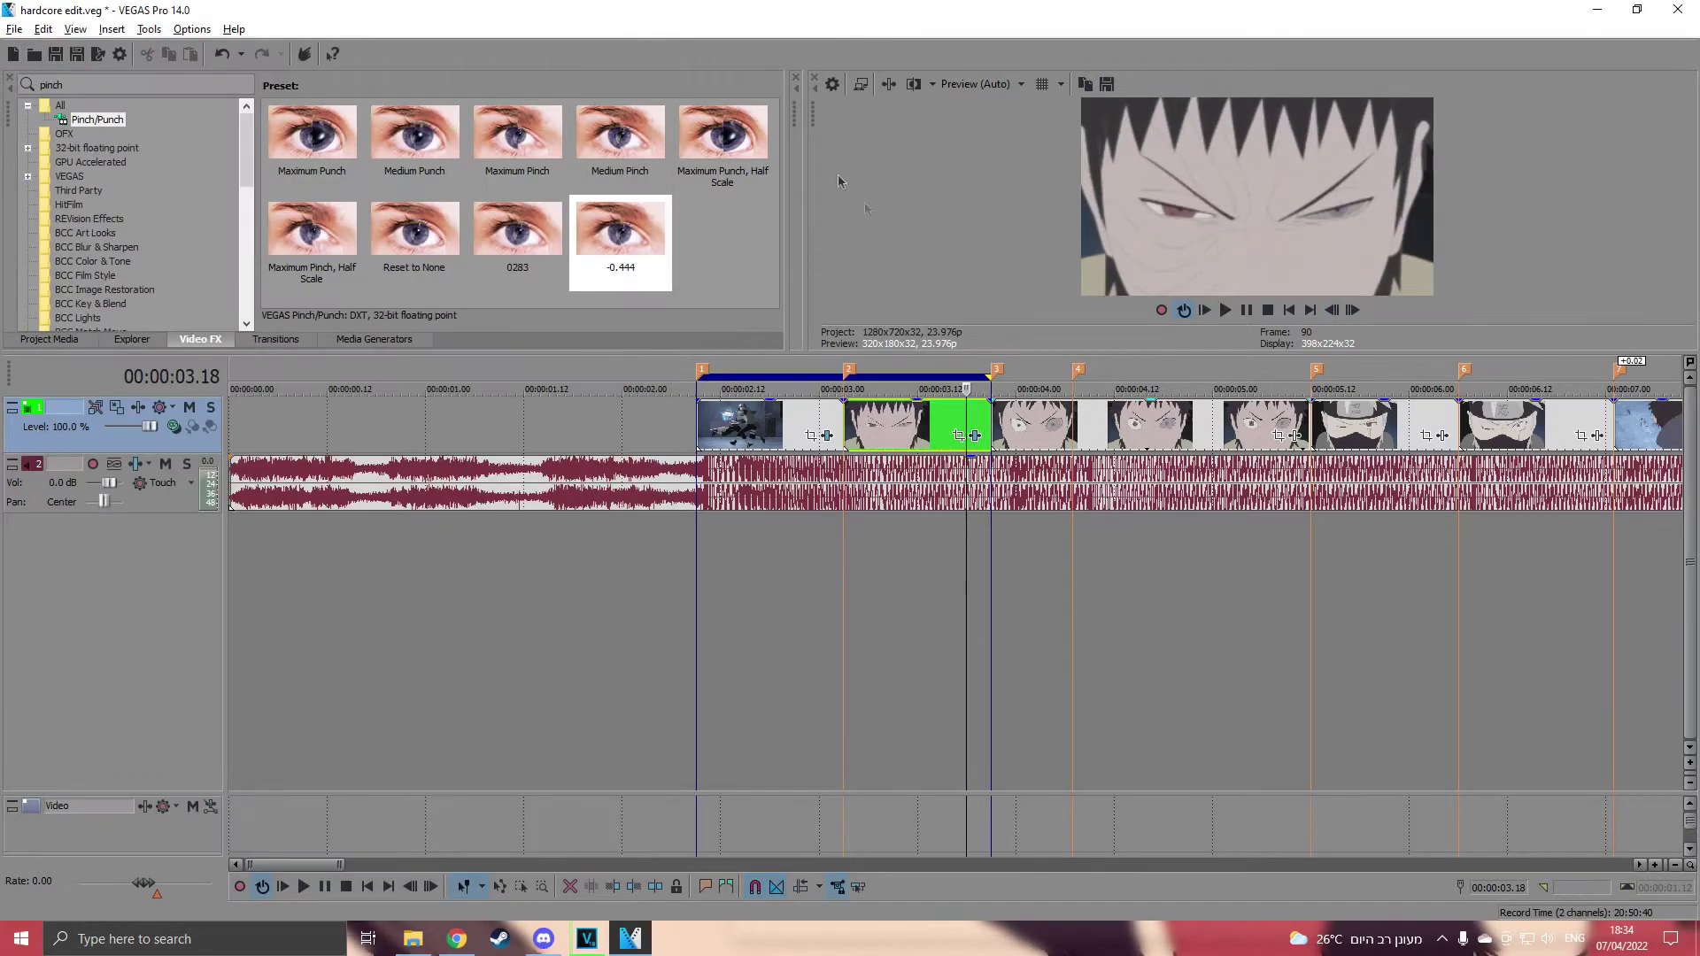
Add a second Pinch/Punch effect with the -0.444 preset, enable its animation and set its first keyframe to Fast Fade.
click(974, 435)
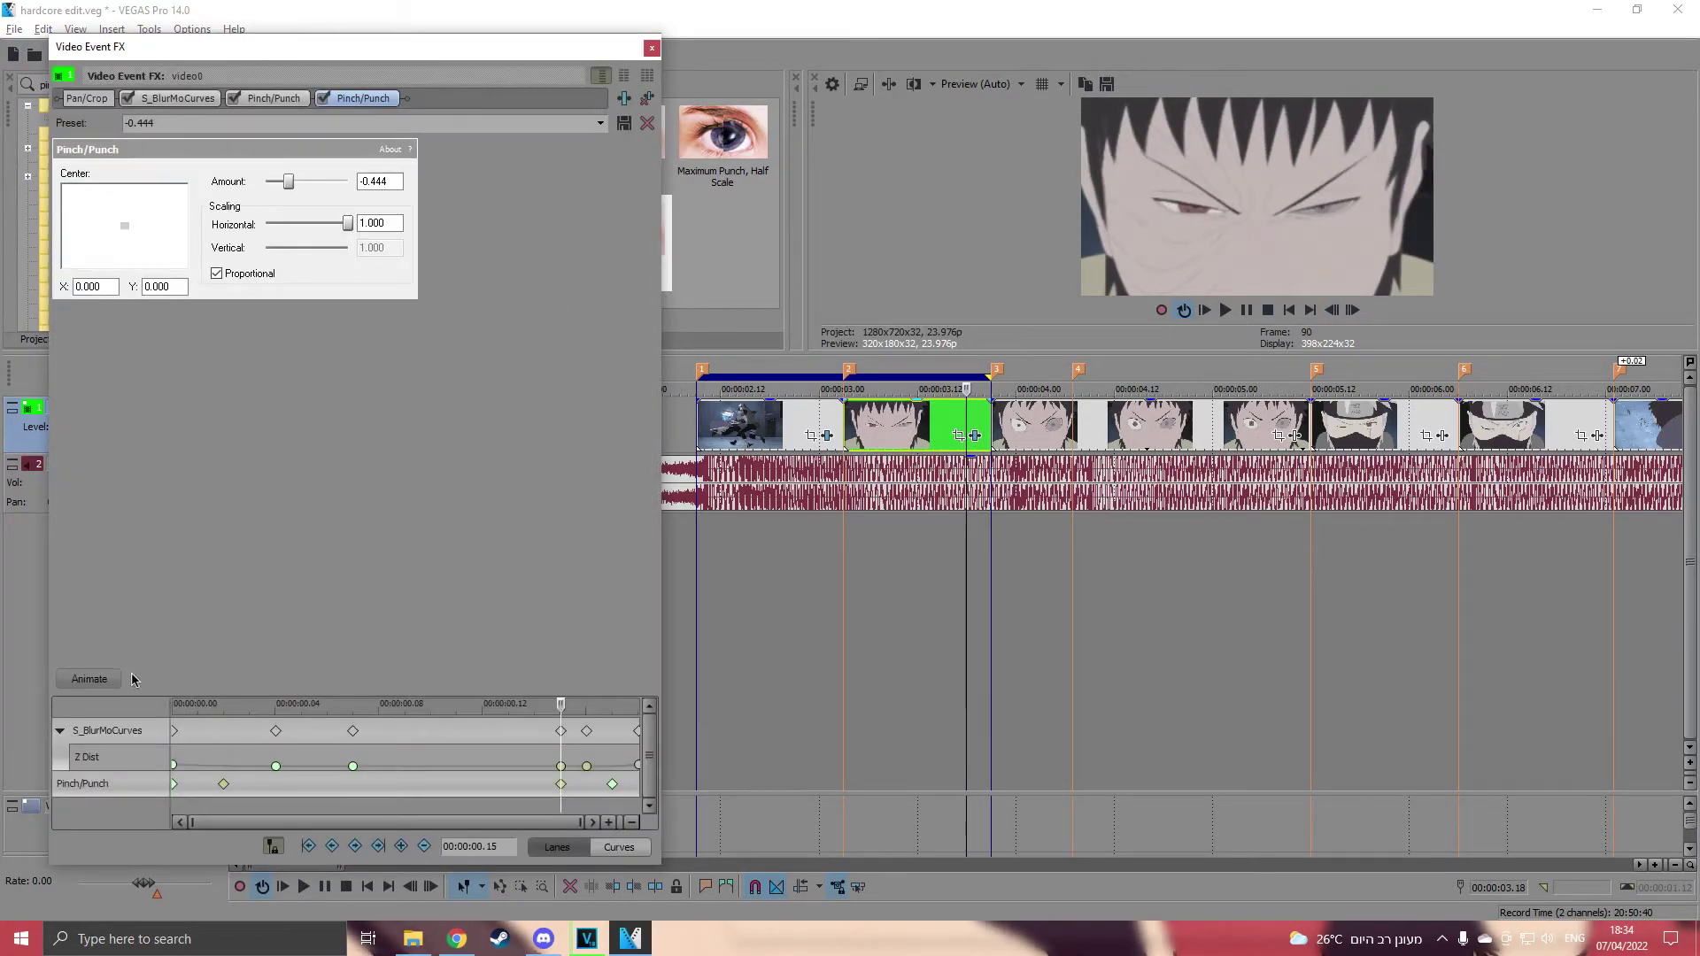
click(109, 679)
click(649, 781)
right_click(174, 784)
click(232, 670)
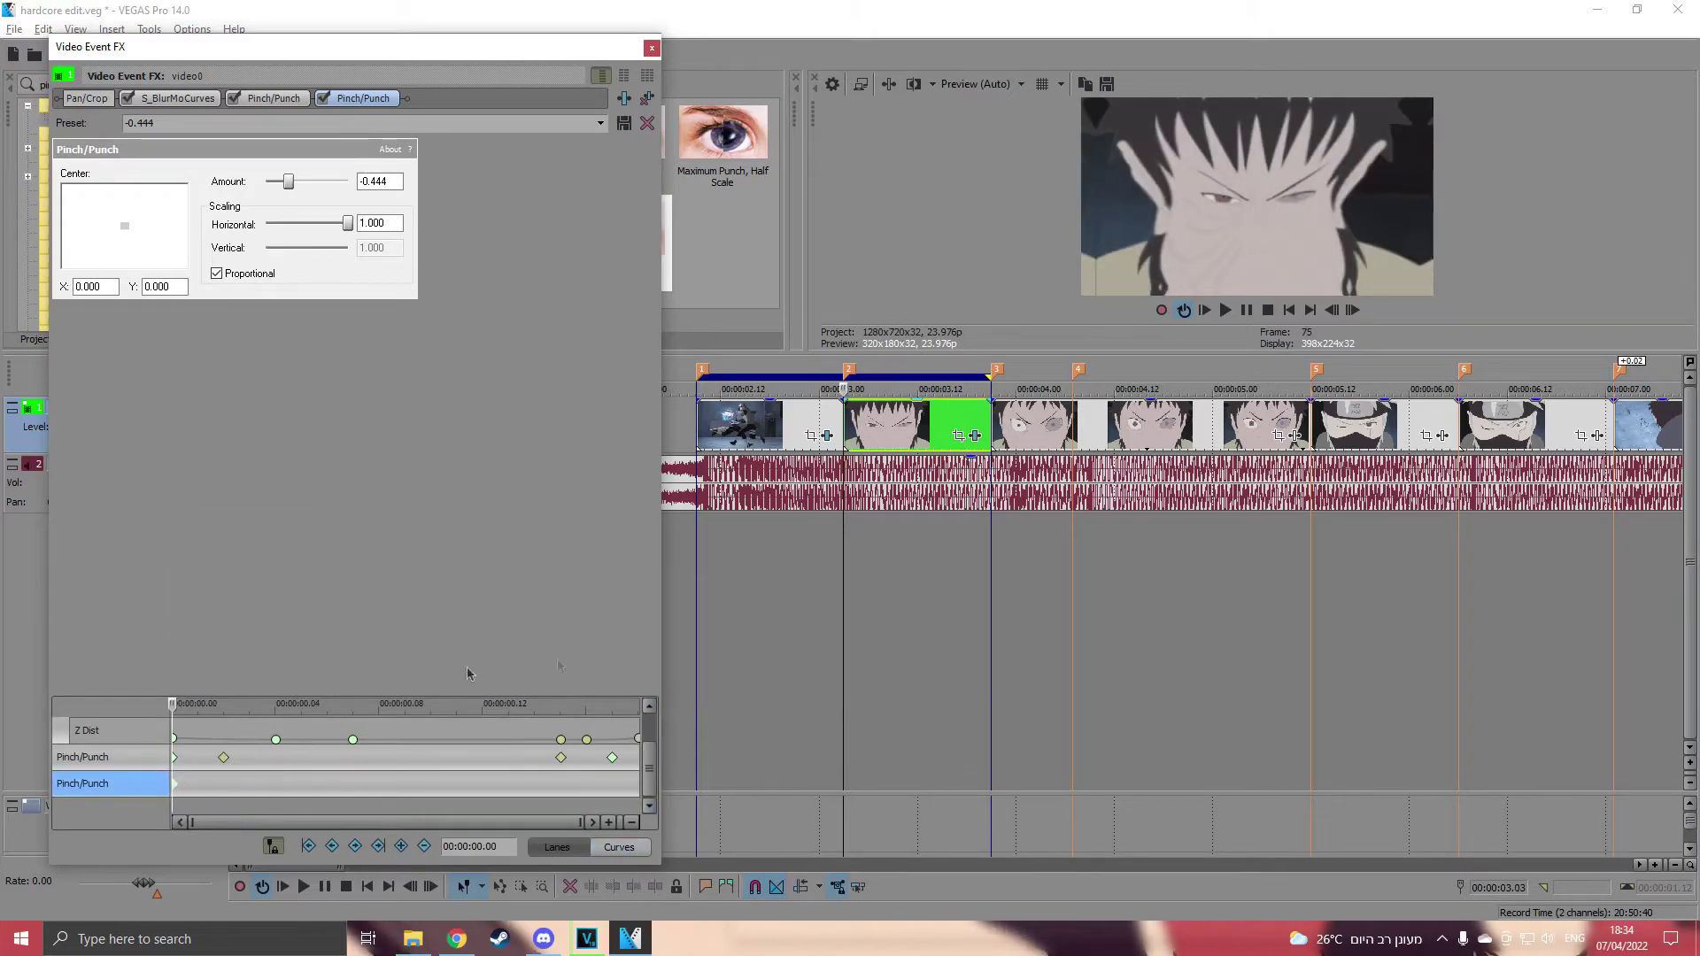
Add a keyframe with Amount 0 at 00:00:00.02 to the second Pinch/Punch effect.
click(1353, 311)
click(1354, 311)
double_click(379, 181)
text(0)
key(Return)
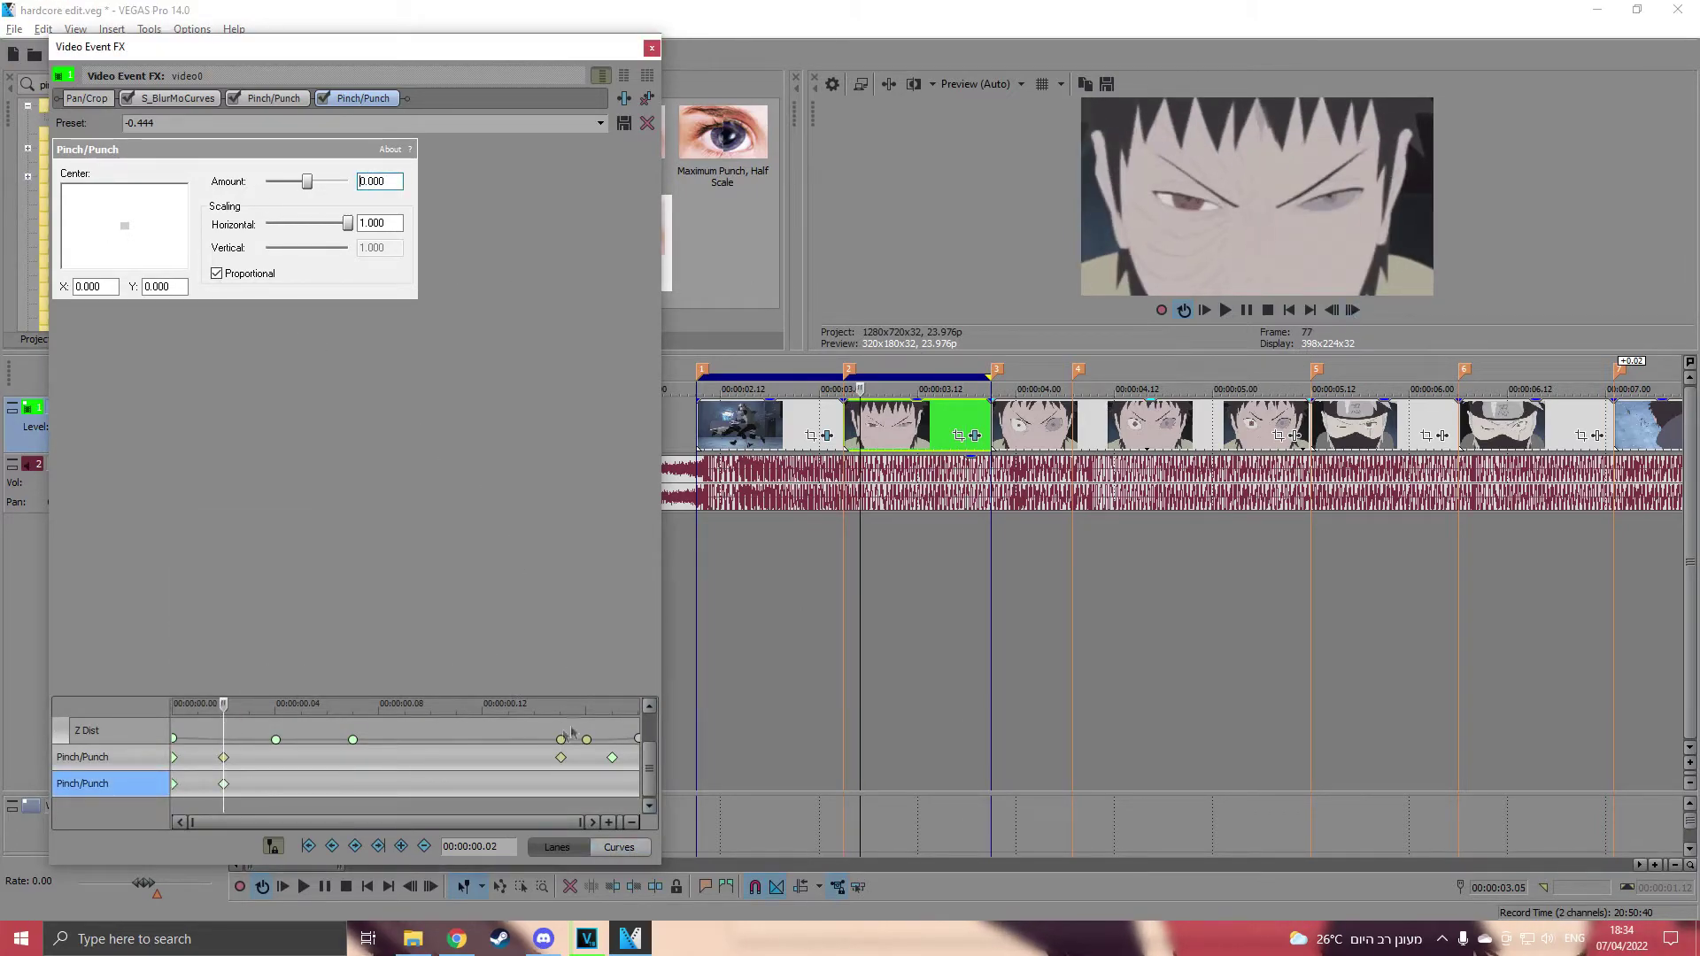
Add keyframes to the second Pinch/Punch effect at 00:00:00.15 and, with Amount -0.44, at 00:00:00.17, and close the effect window.
click(560, 704)
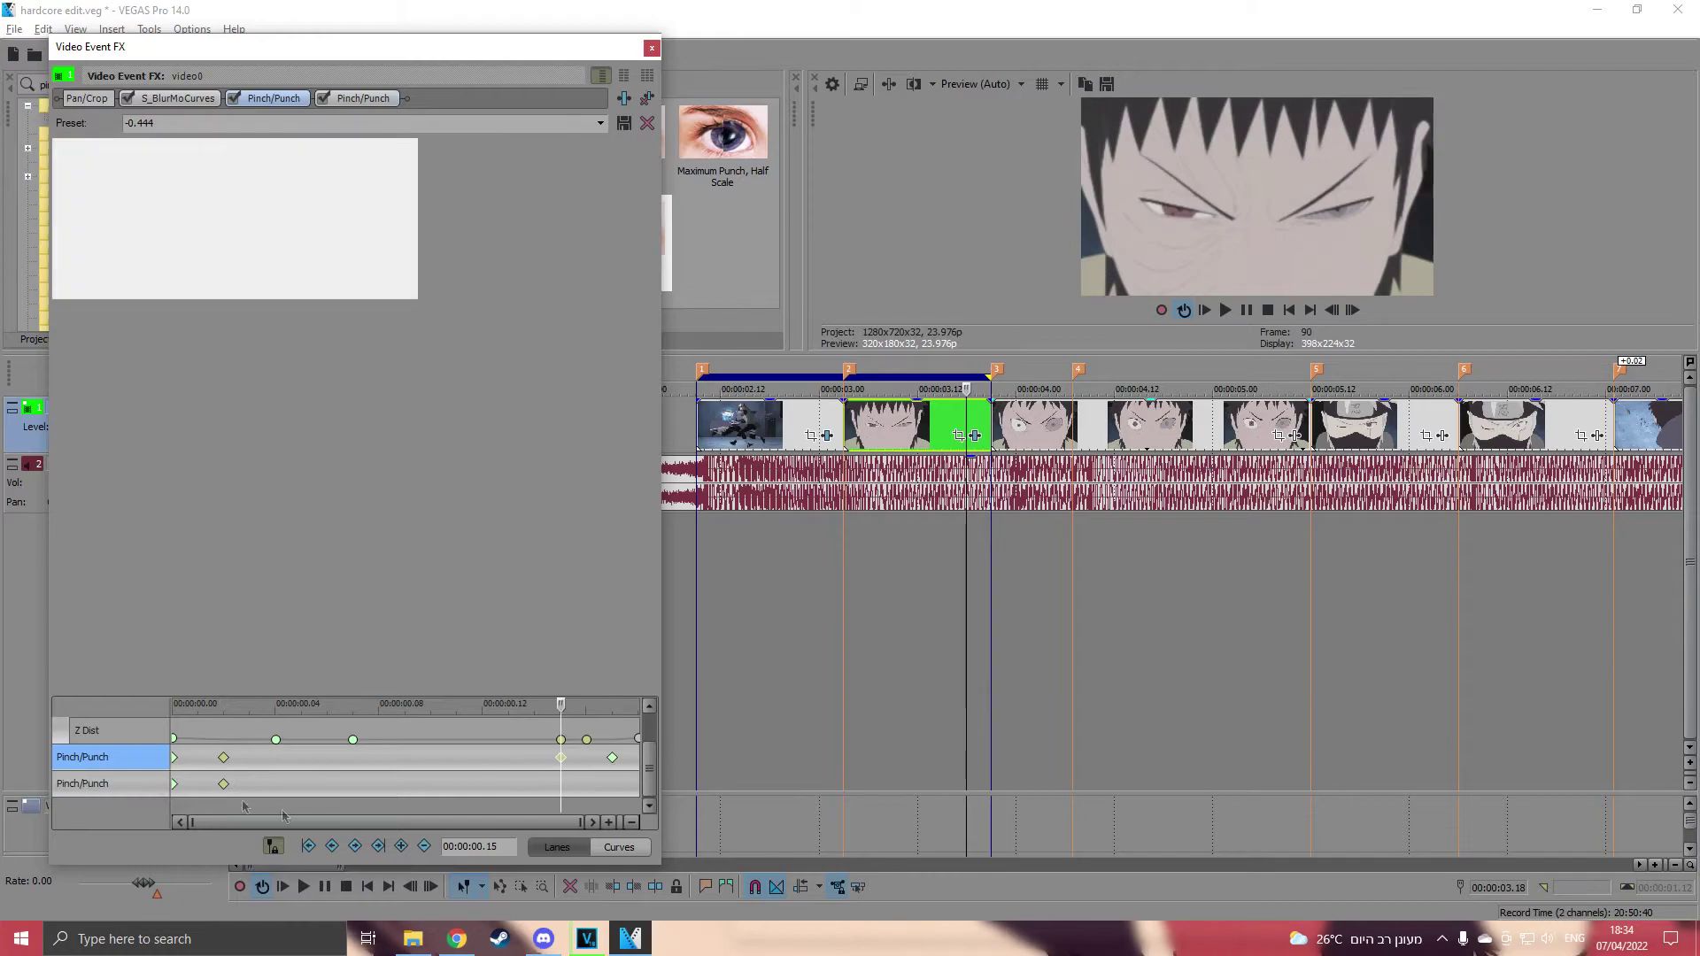
click(402, 846)
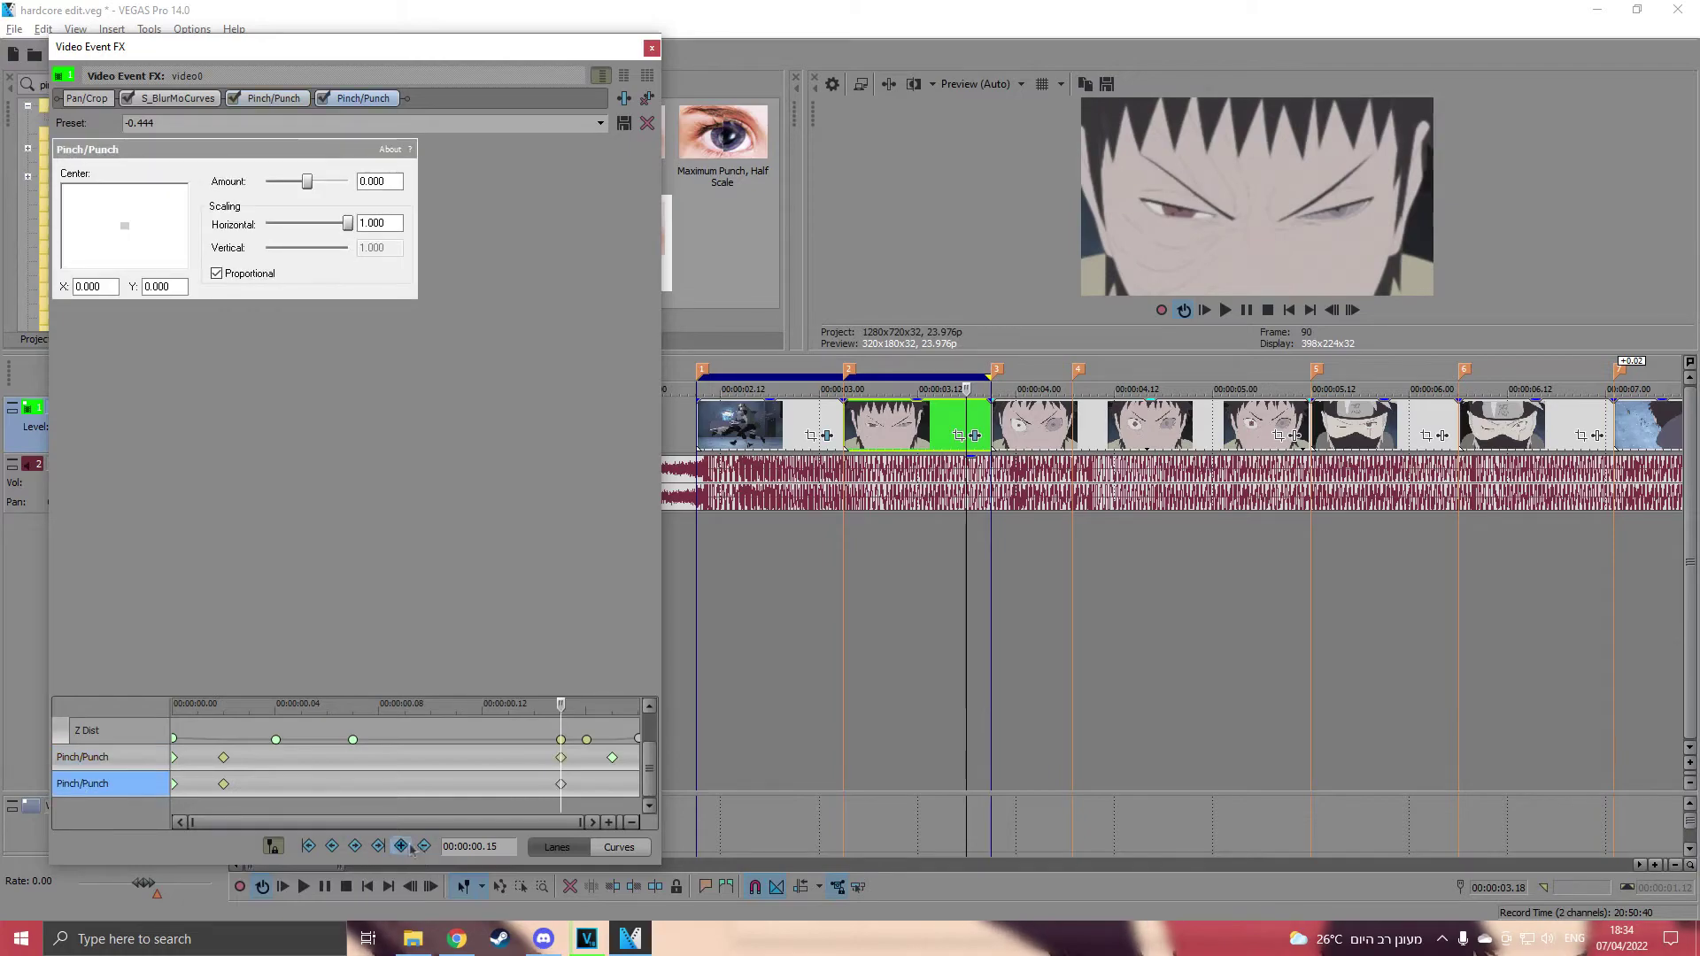
double_click(1349, 311)
click(216, 184)
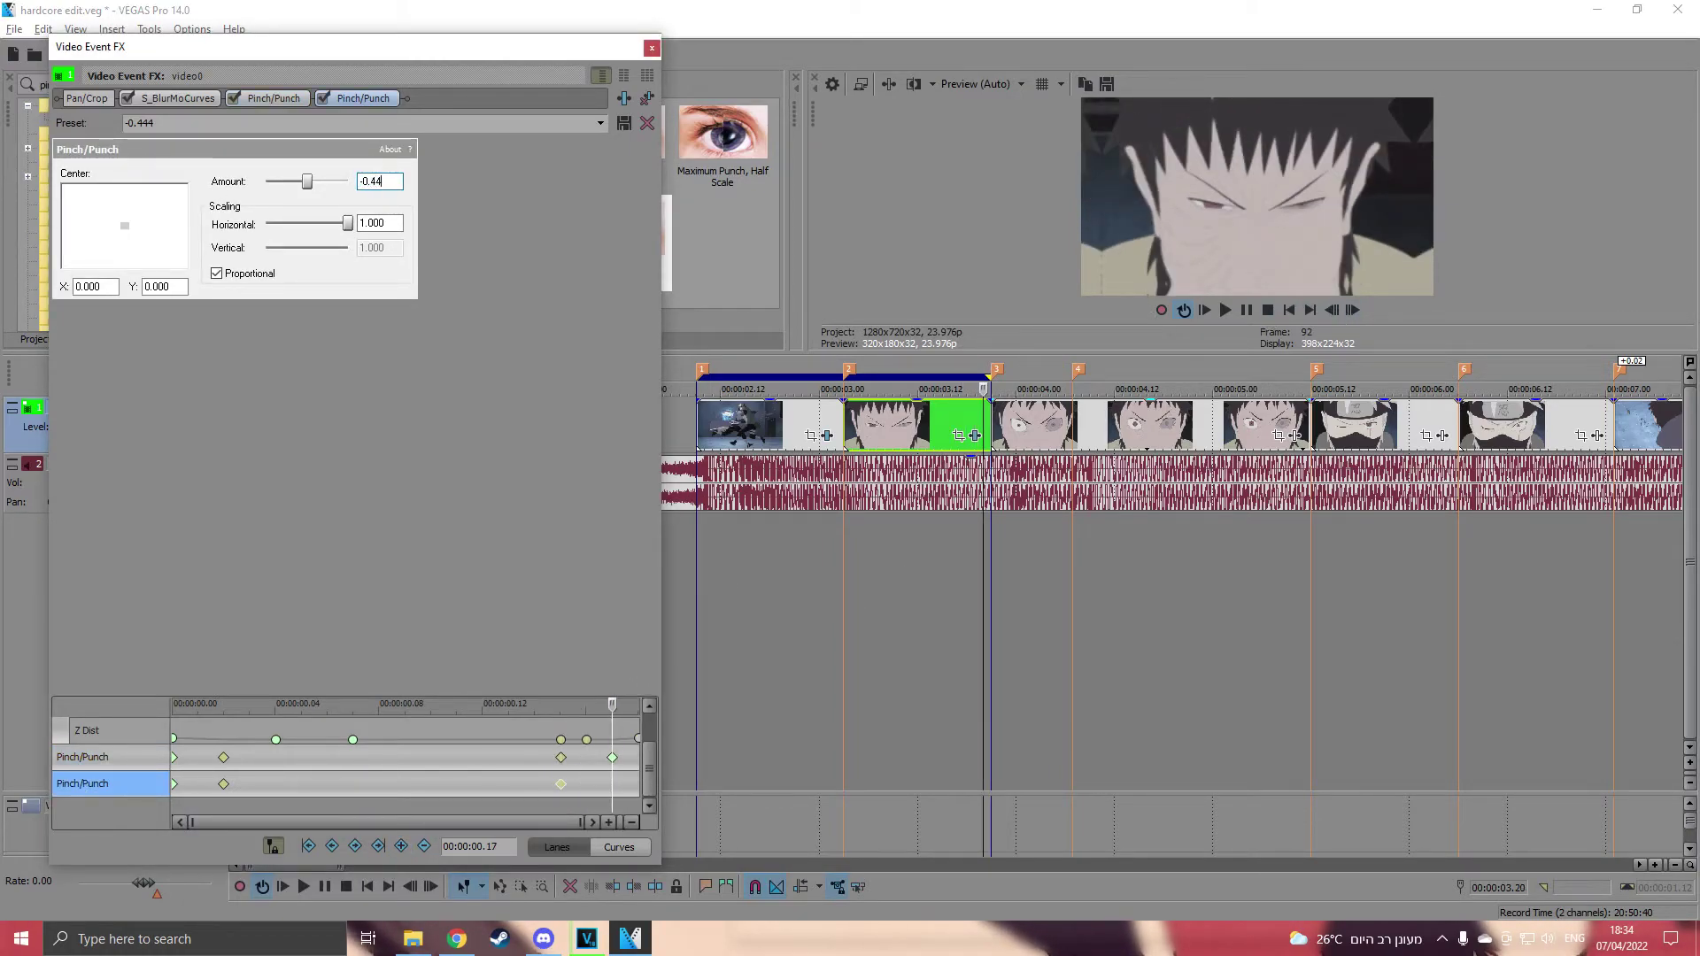
click(652, 47)
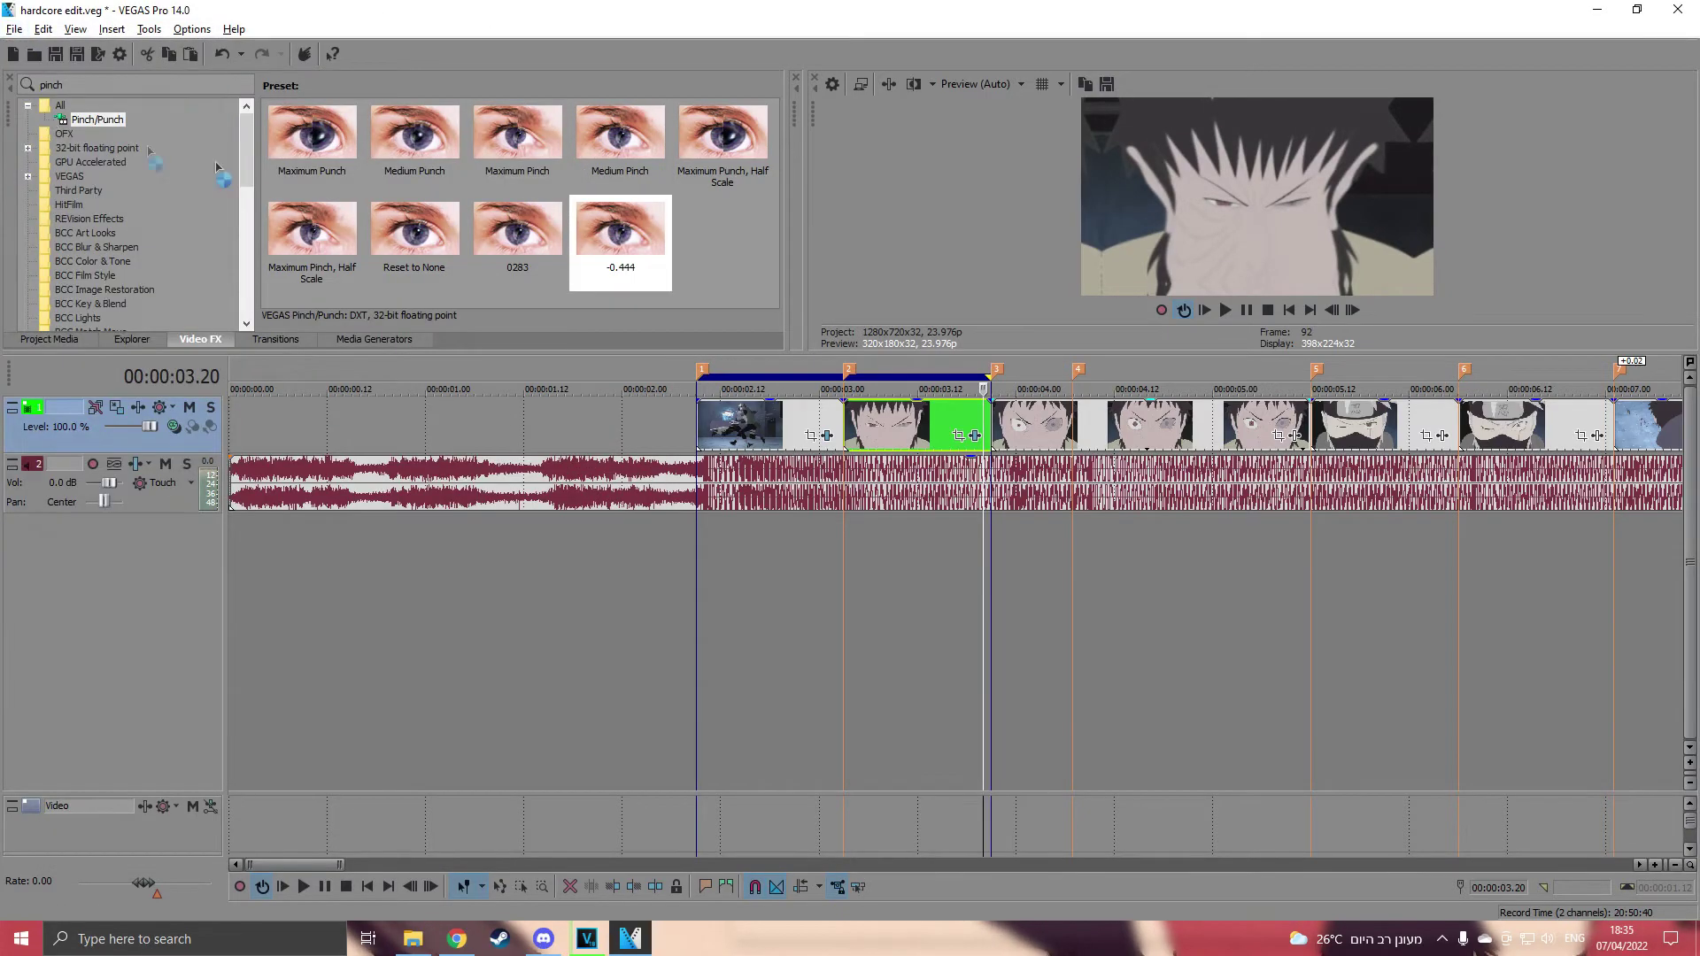
Preview the pinch zoom transition in the loop region and search the video effects for s_dissolvesha.
click(1225, 309)
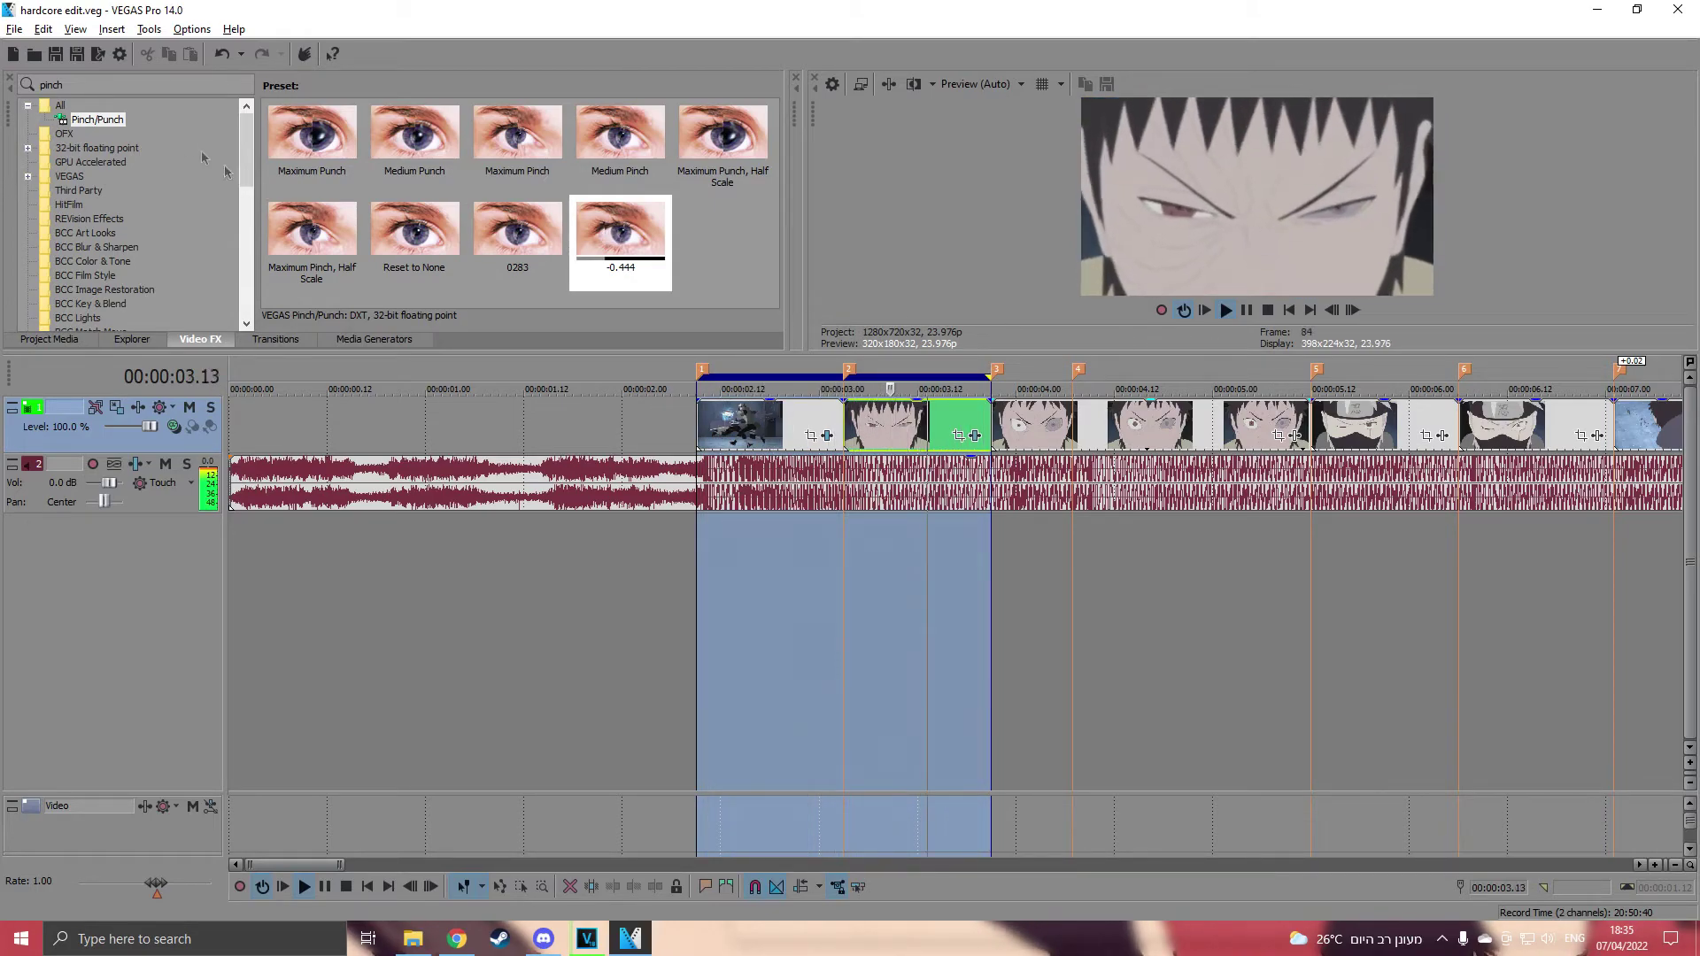
key(space)
click(74, 86)
text(s)
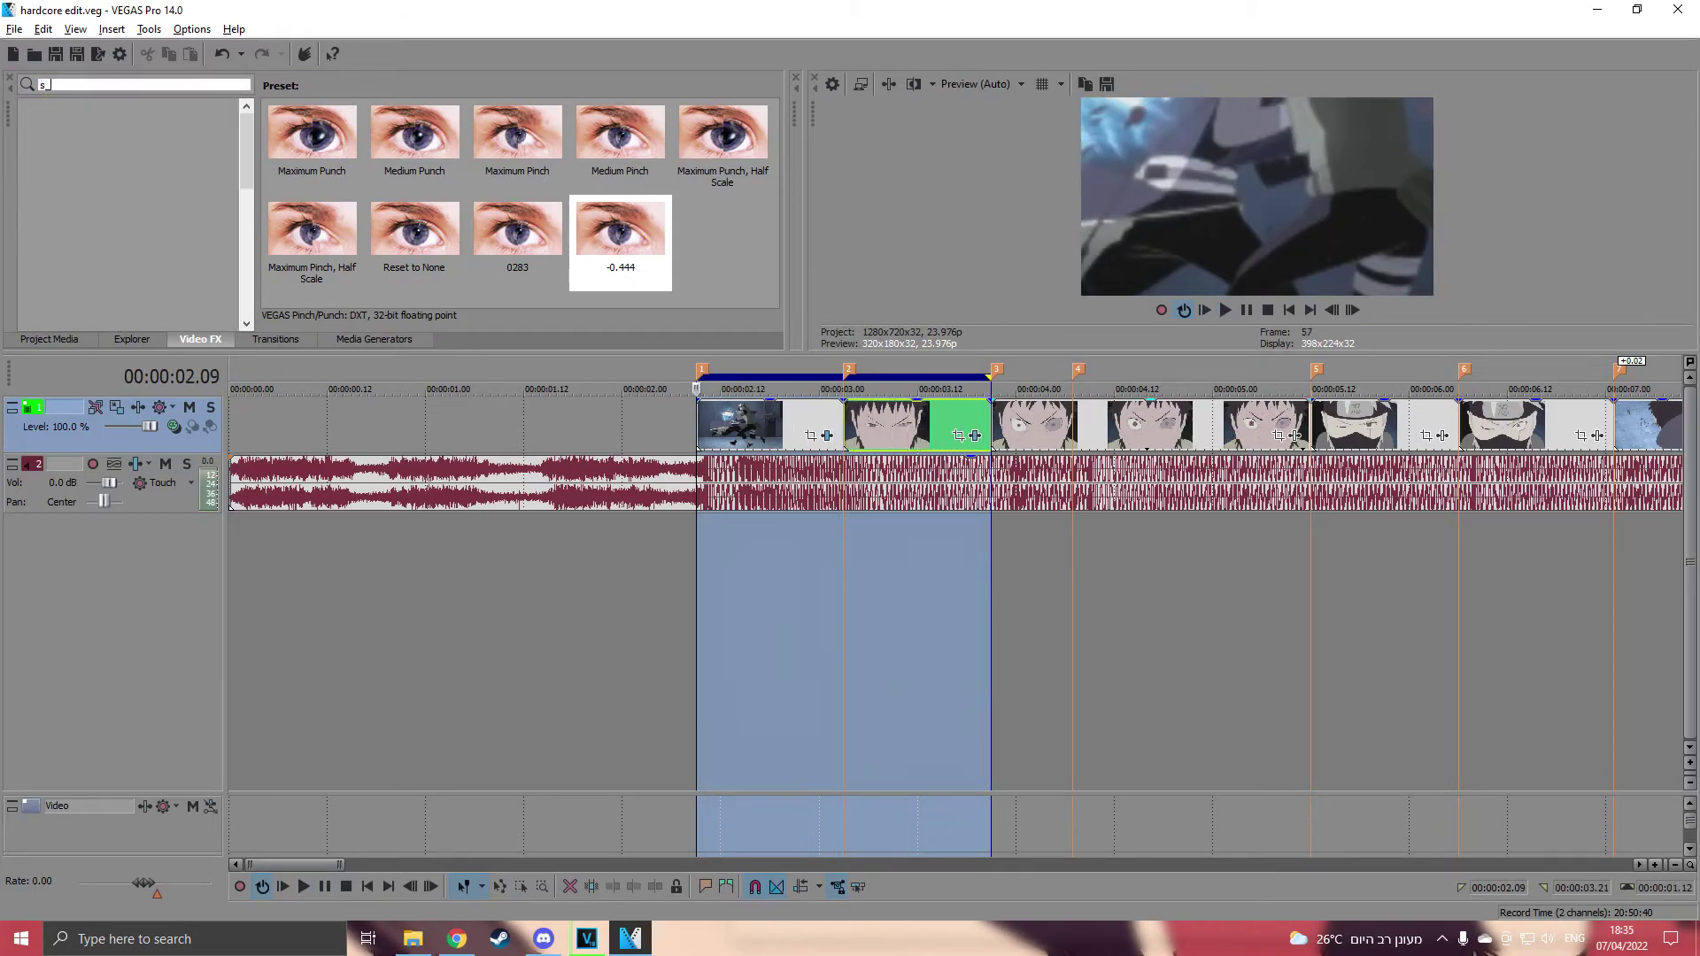
text(_dissolvesha)
Play back the edit from shortly before the first clip, stop playback and save the project.
click(627, 410)
key(space)
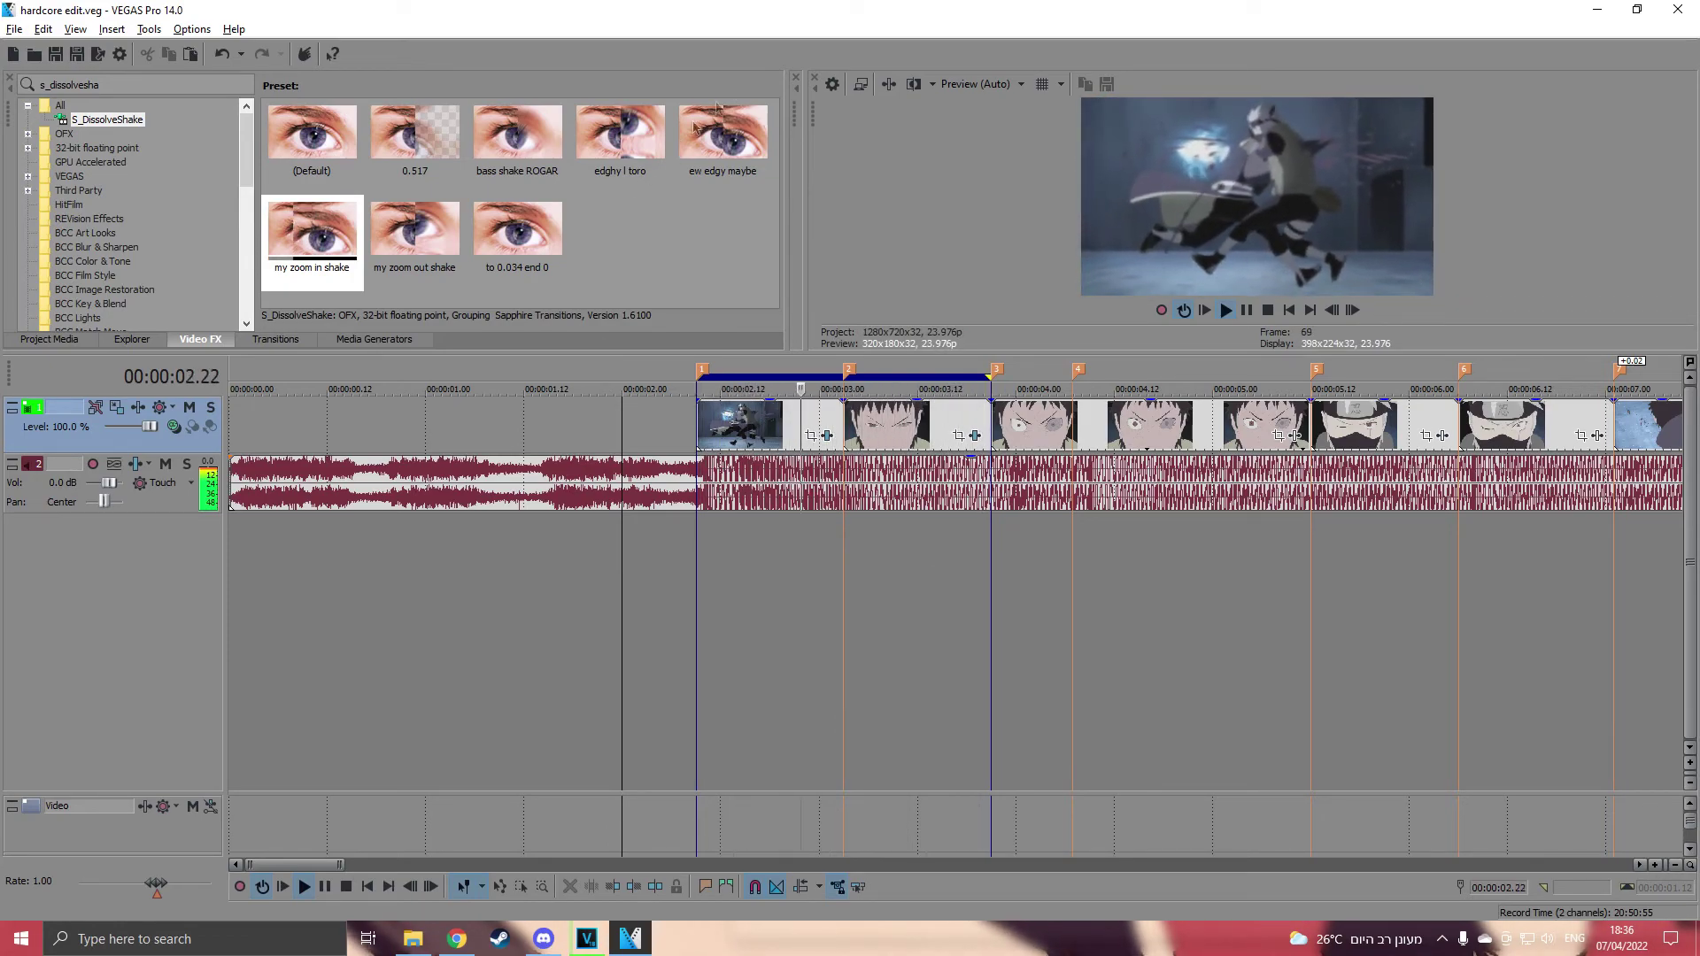
key(space)
click(13, 29)
click(69, 119)
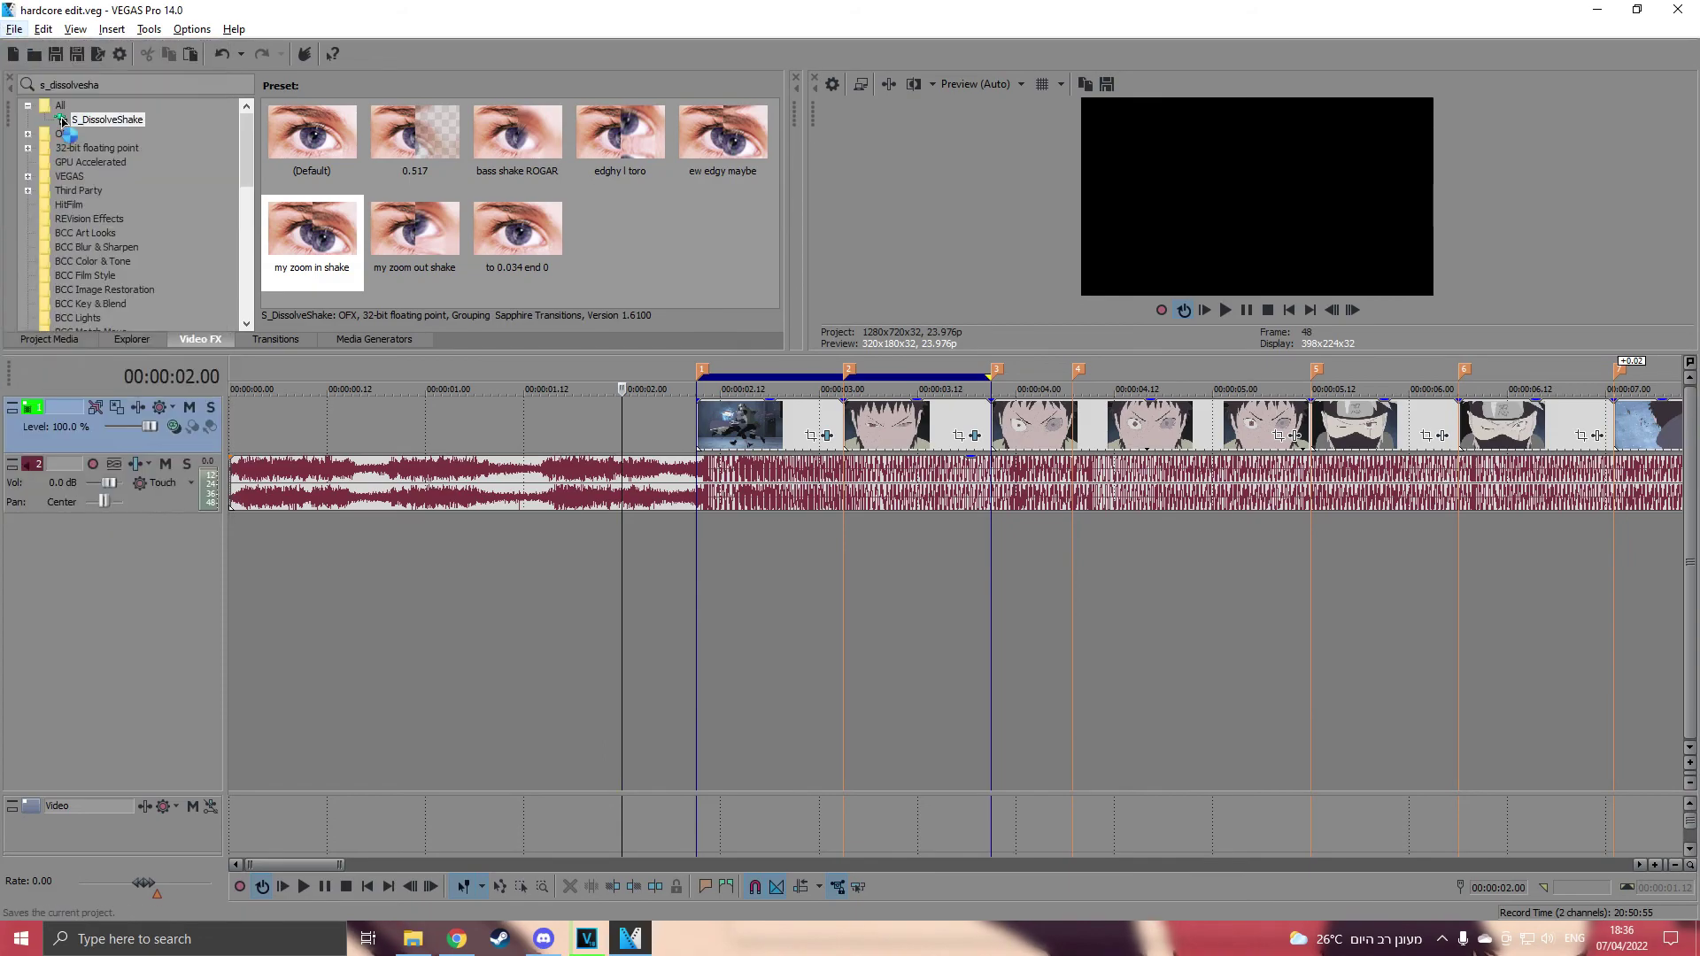